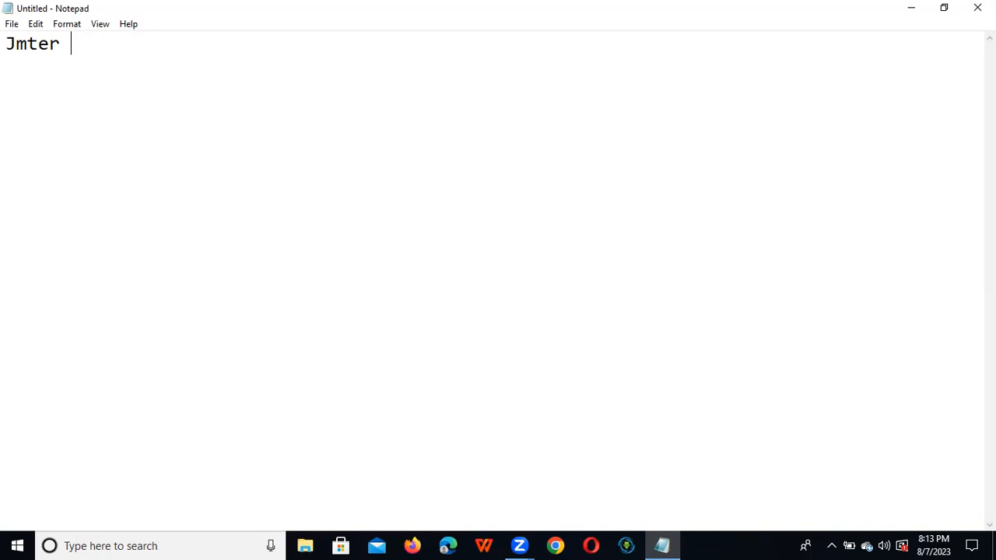
Add a second line to the note reading "Web Application, Banking, Insurance, Health care, E-comme".
{"action": "key", "text": "Return"}
{"action": "type", "text": "Web Ap"}
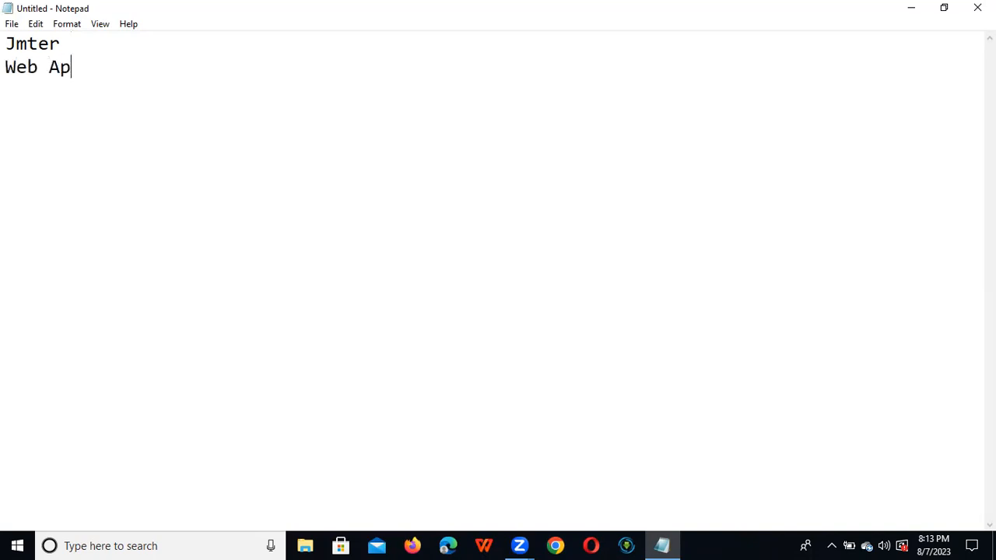
{"action": "type", "text": "plication"}
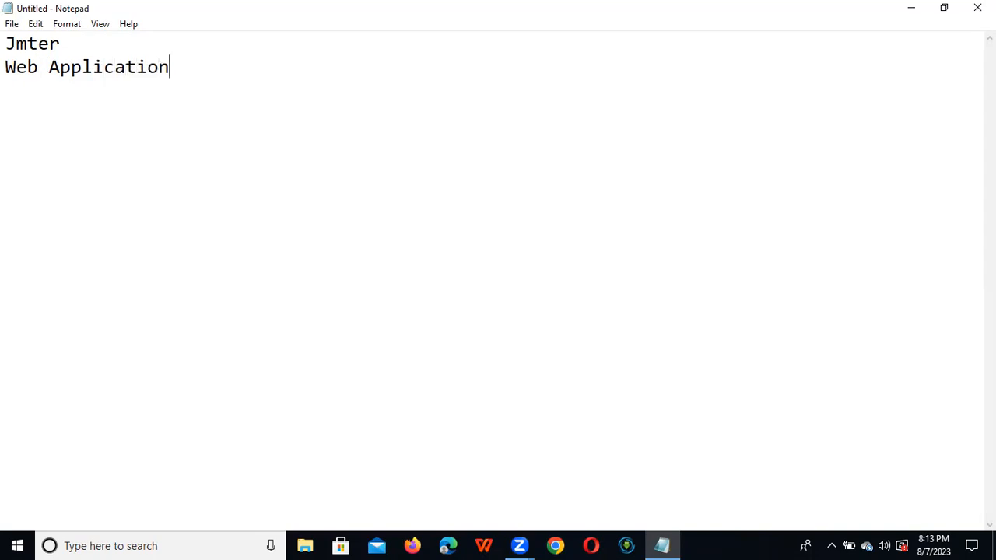
{"action": "type", "text": ", Bank"}
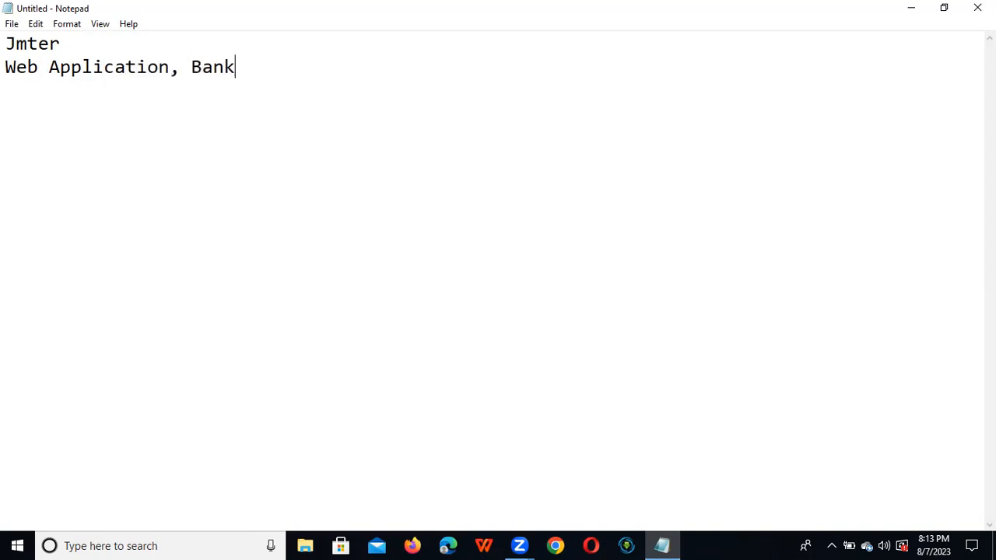
{"action": "type", "text": "ing, Insur"}
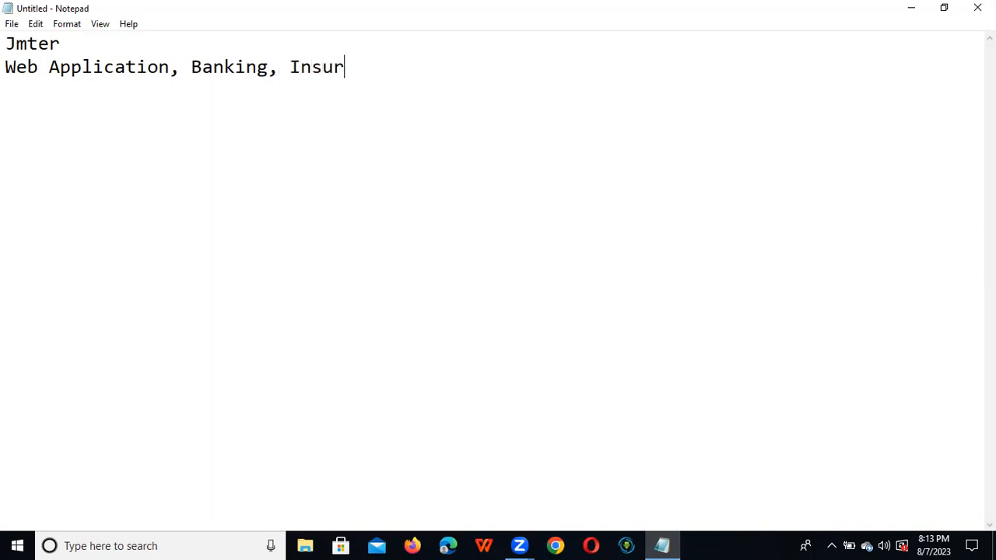
{"action": "type", "text": "ance, He"}
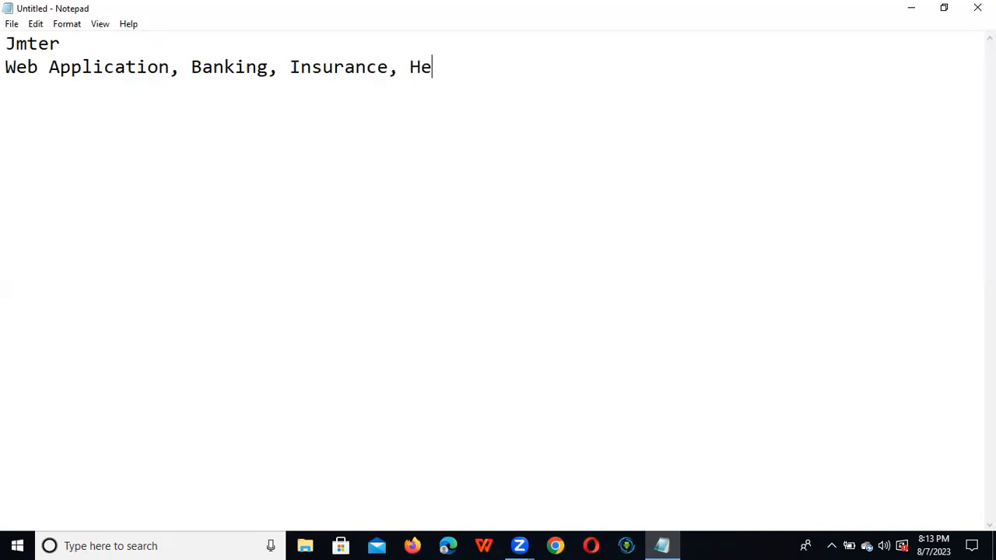
{"action": "type", "text": "al"}
{"action": "type", "text": "th care"}
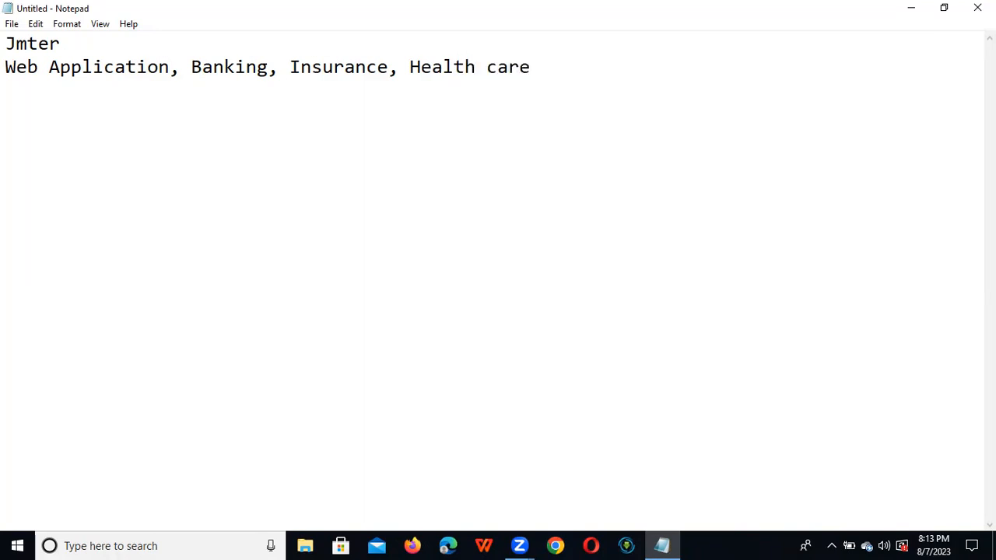
{"action": "type", "text": ", E-comme"}
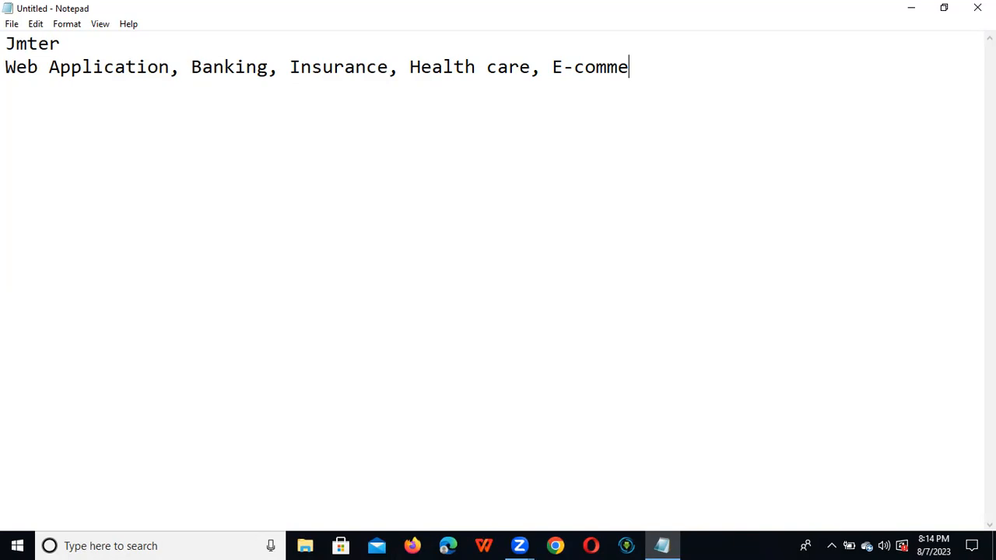
Add a new line to the note reading "API Webservice - JSOn, Soap Request(XML)".
{"action": "key", "text": "Return"}
{"action": "type", "text": "API Webse"}
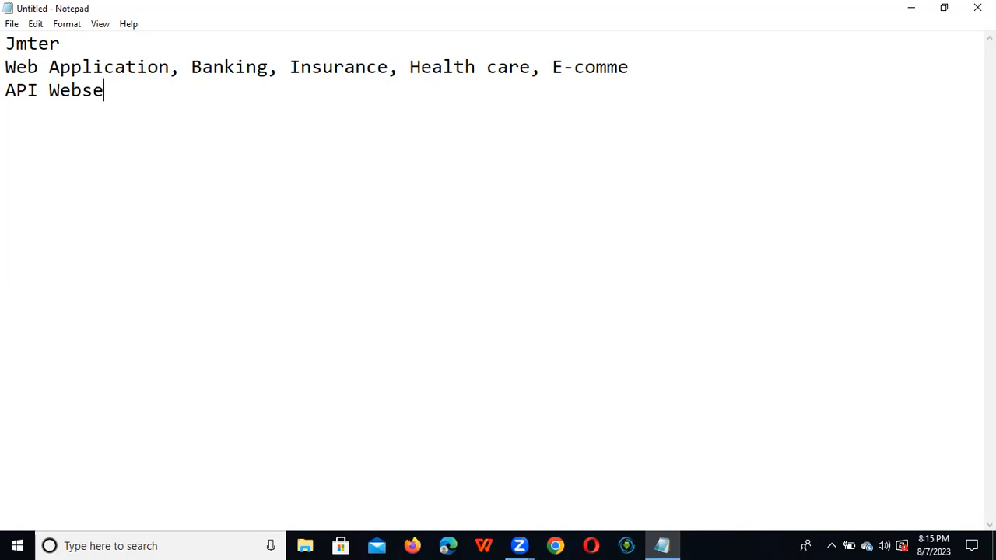
{"action": "type", "text": "rvice"}
{"action": "type", "text": "- JSOn"}
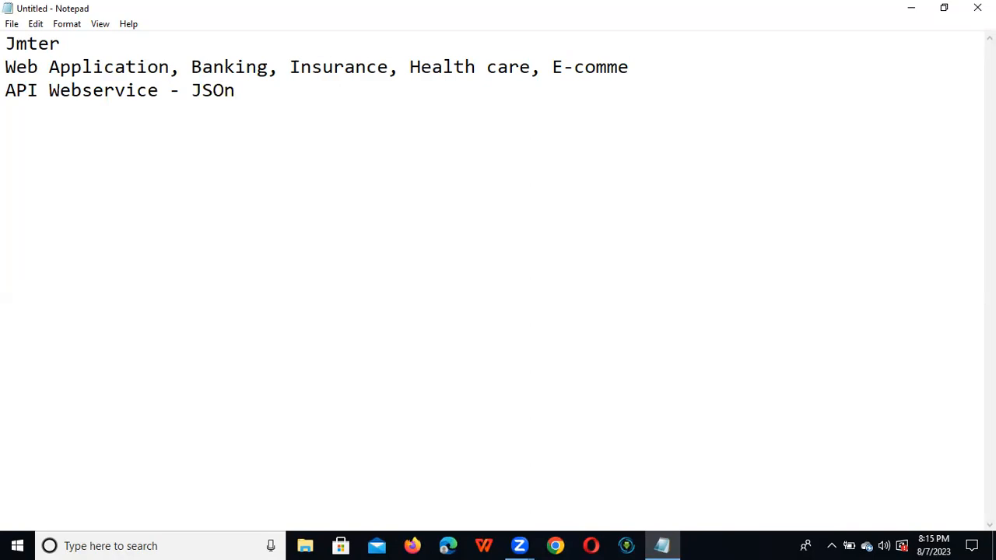
{"action": "type", "text": ", Soap Requ"}
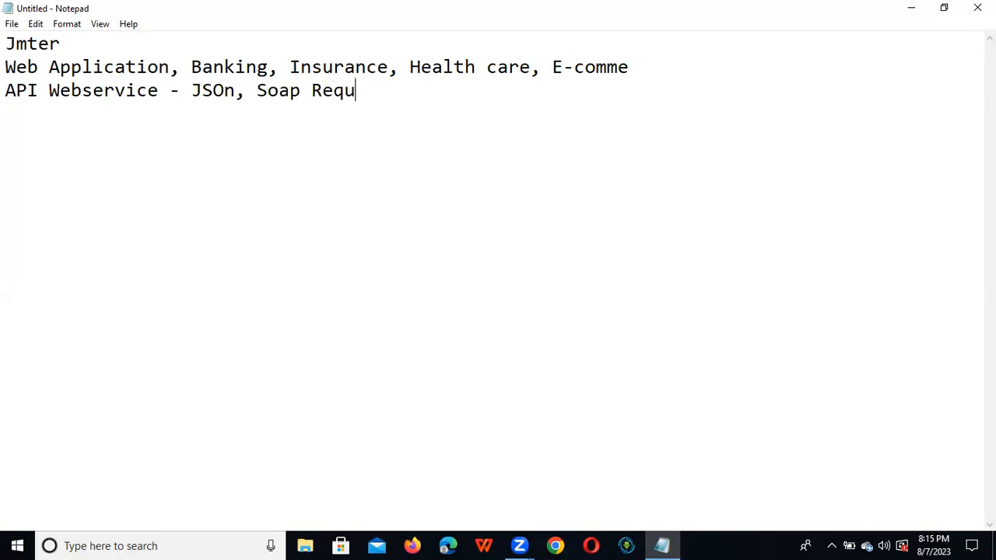
{"action": "type", "text": "est(XML)"}
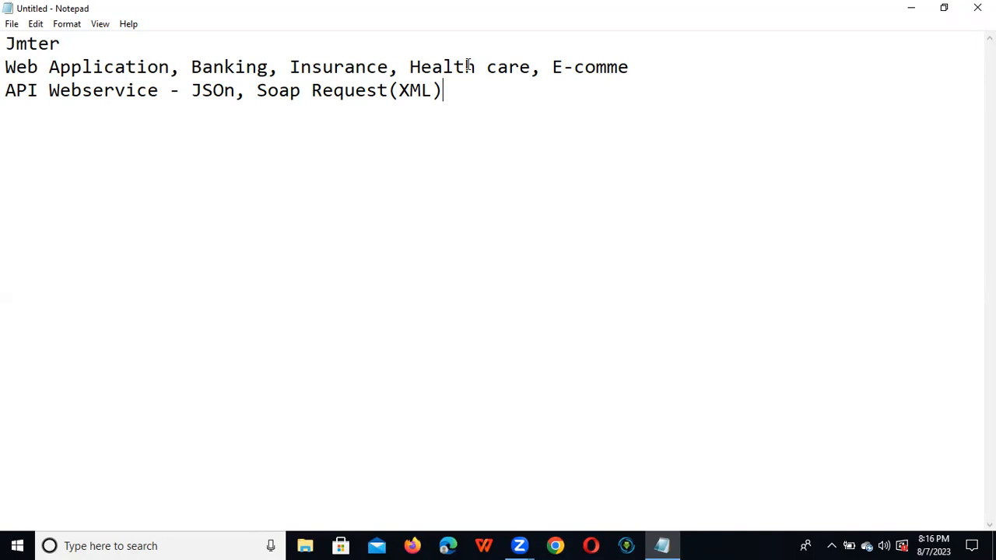
Start a numbered list below with "1. how to download jmeter" and "2. Pre-Requisites".
{"action": "key", "text": "Return"}
{"action": "type", "text": "1. how to dow"}
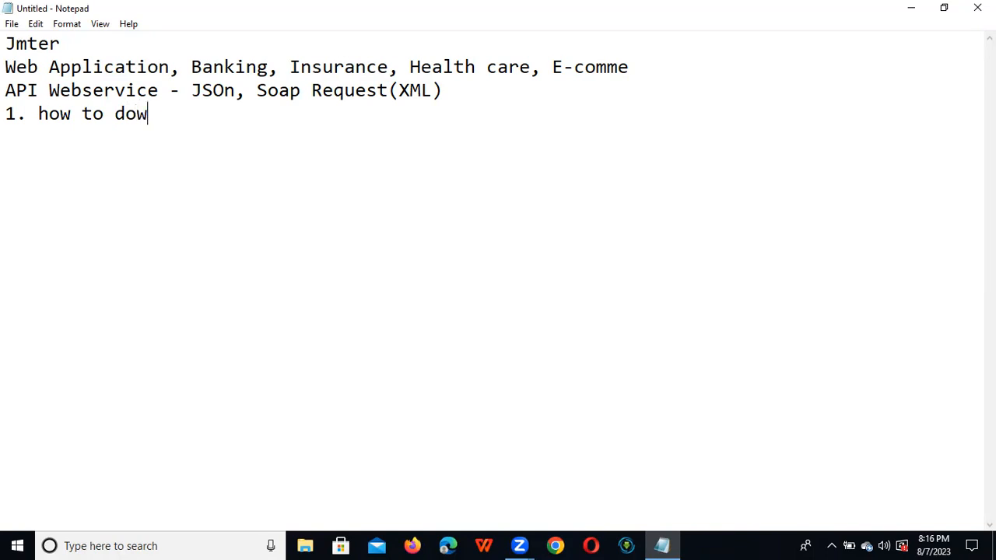
{"action": "type", "text": "nload jmeter "}
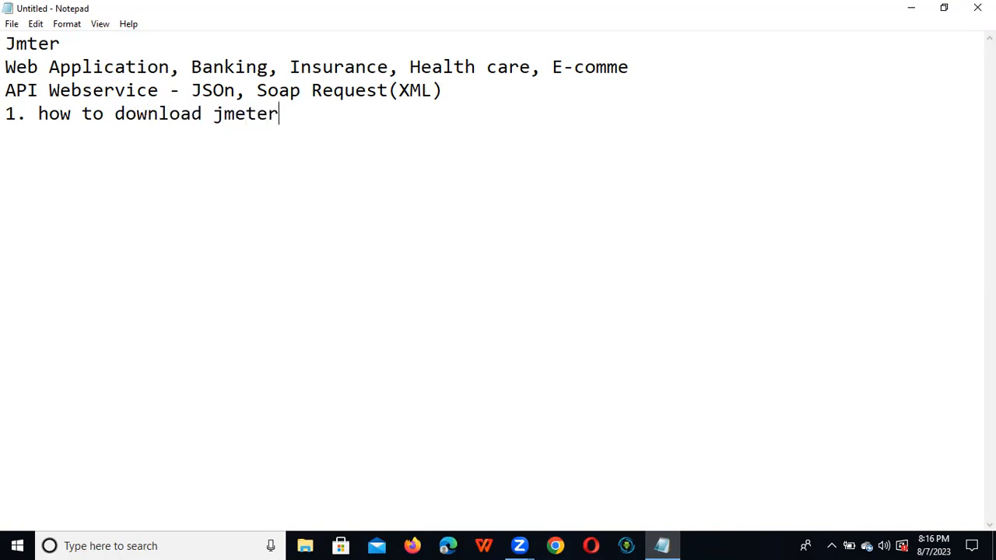
{"action": "type", "text": "2. Pre-Requ"}
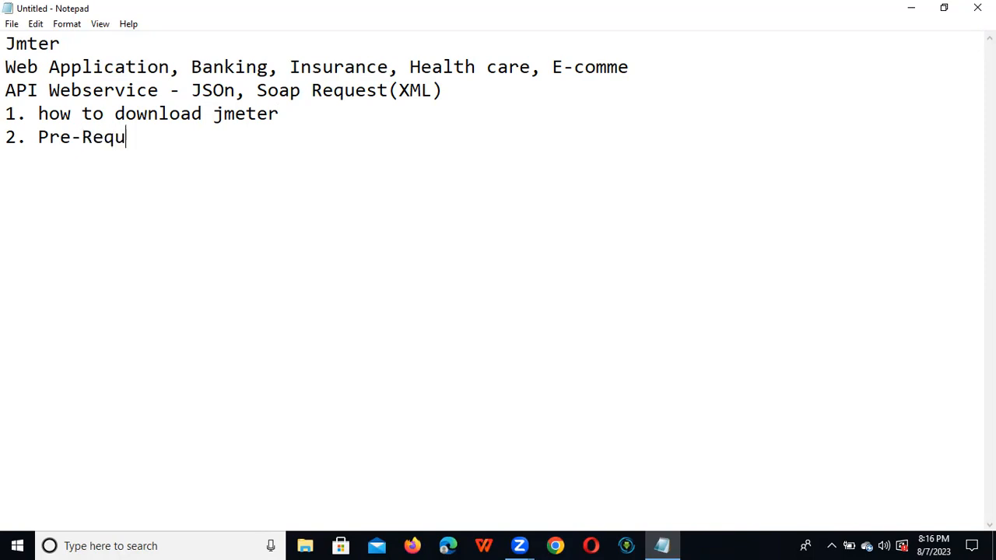
{"action": "type", "text": "isites"}
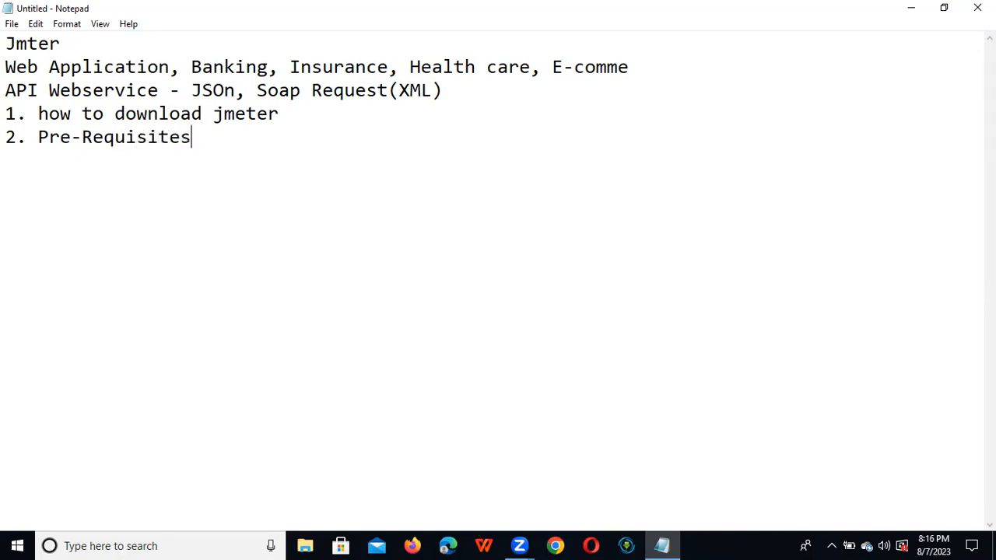
Continue the numbered list with "3. Installation" and "4. Jmeter Test plan (Element)".
{"action": "key", "text": "Return"}
{"action": "type", "text": "3. Install"}
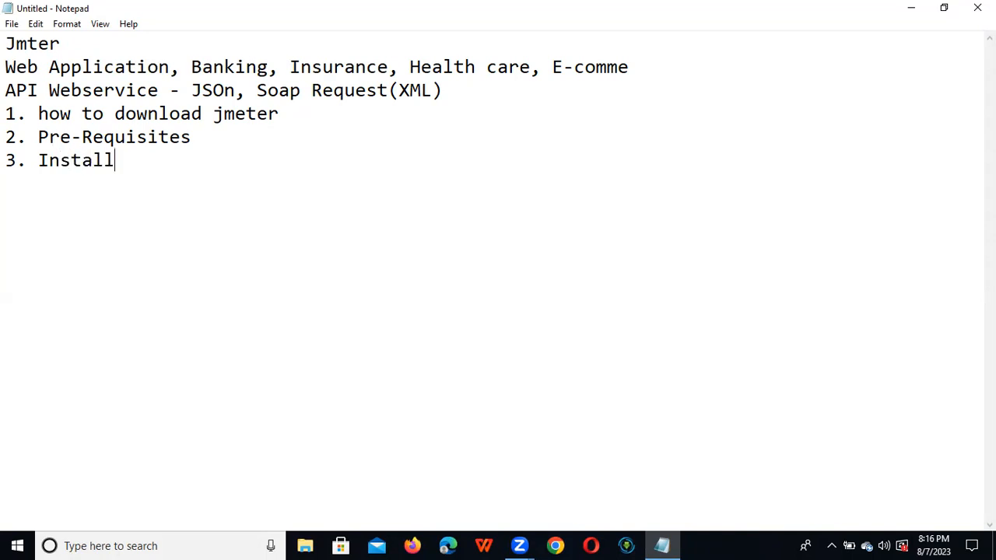
{"action": "type", "text": "atio"}
{"action": "type", "text": "n "}
{"action": "type", "text": "4"}
{"action": "type", "text": ". "}
{"action": "type", "text": "Jm"}
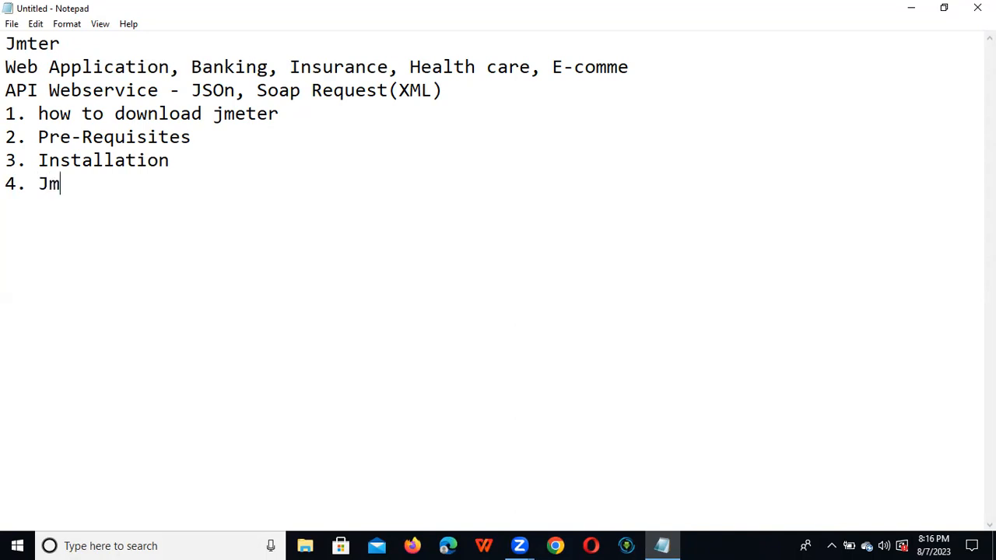
{"action": "type", "text": "eter Te"}
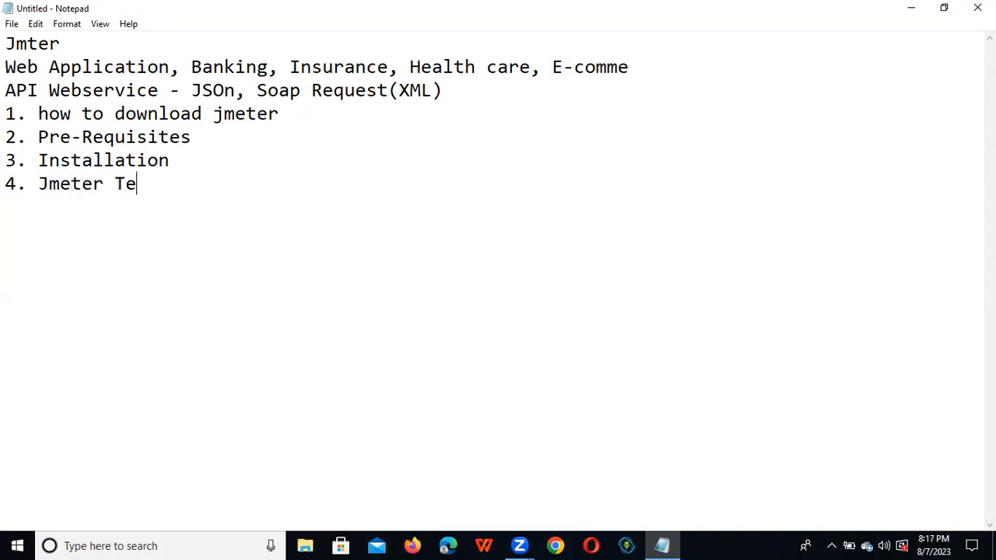
{"action": "type", "text": "st plan ("}
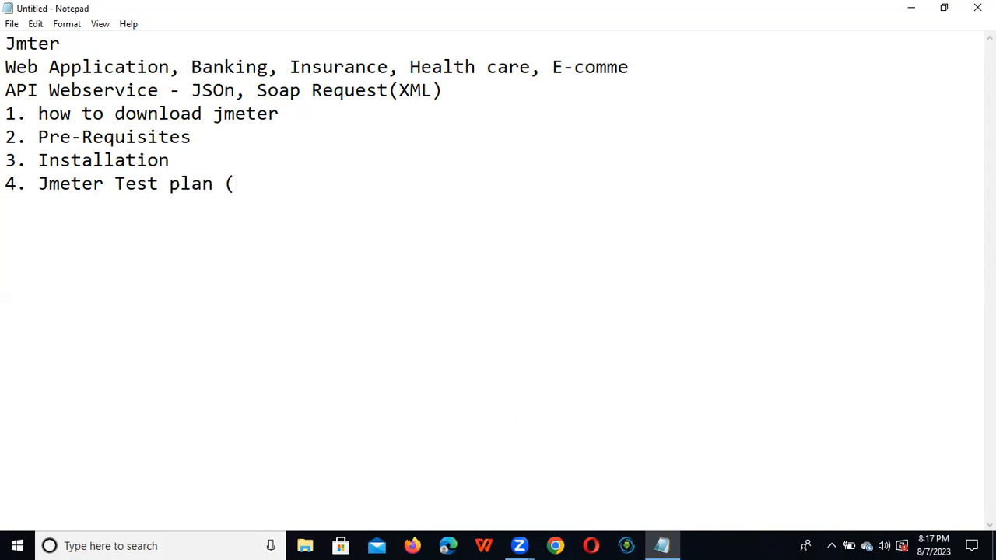
{"action": "type", "text": "Elemen"}
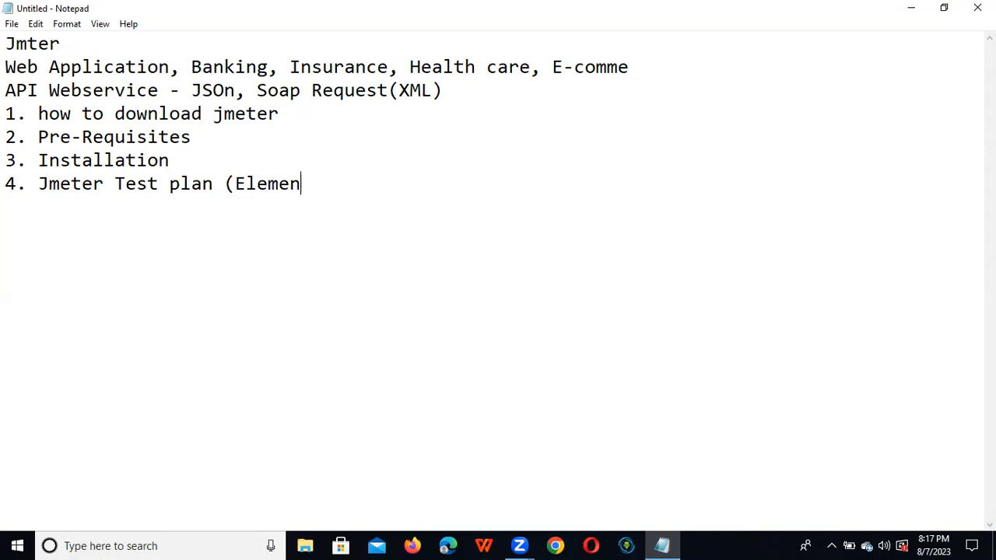
{"action": "type", "text": "t)"}
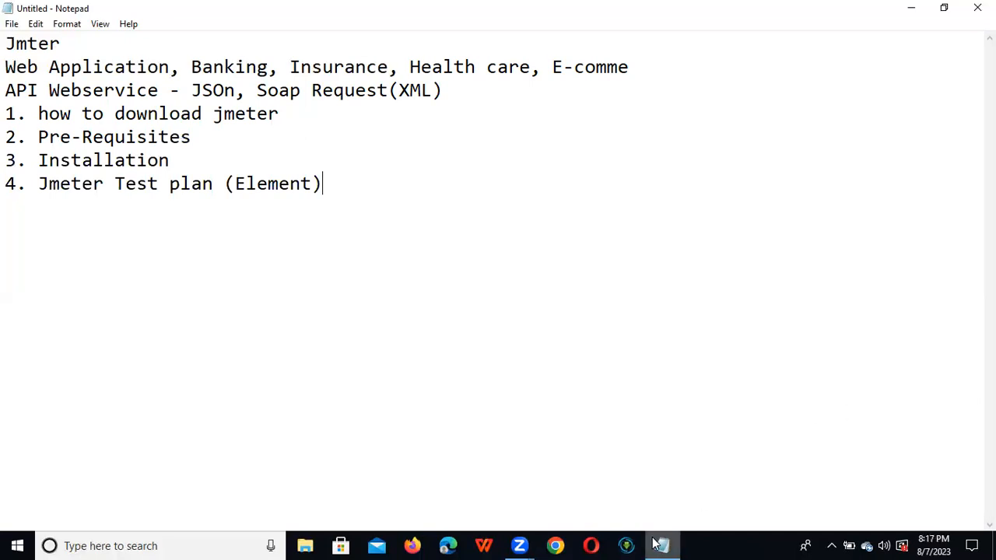
Switch to Google Chrome and open a new browser window.
{"action": "left_click", "coordinate": [564, 545]}
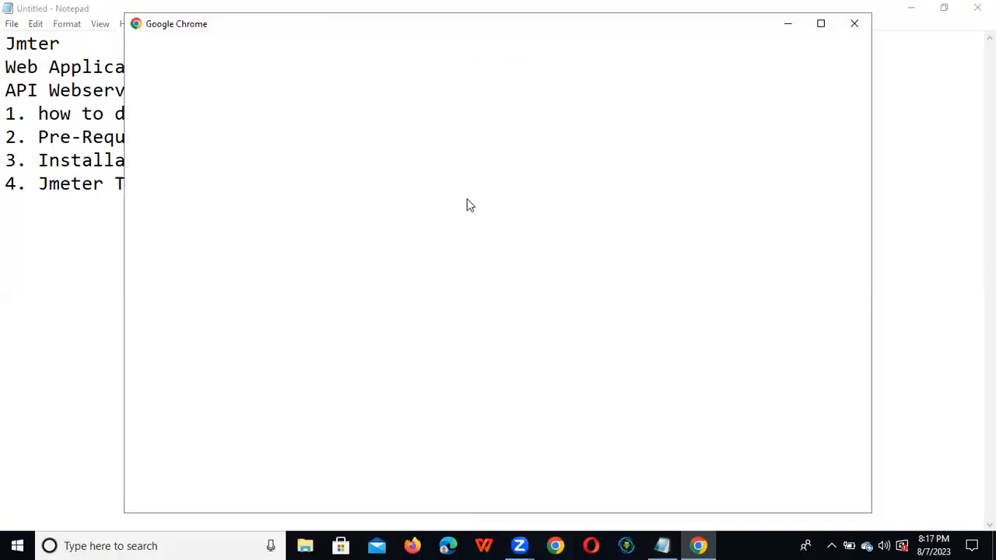
{"action": "left_click", "coordinate": [565, 269]}
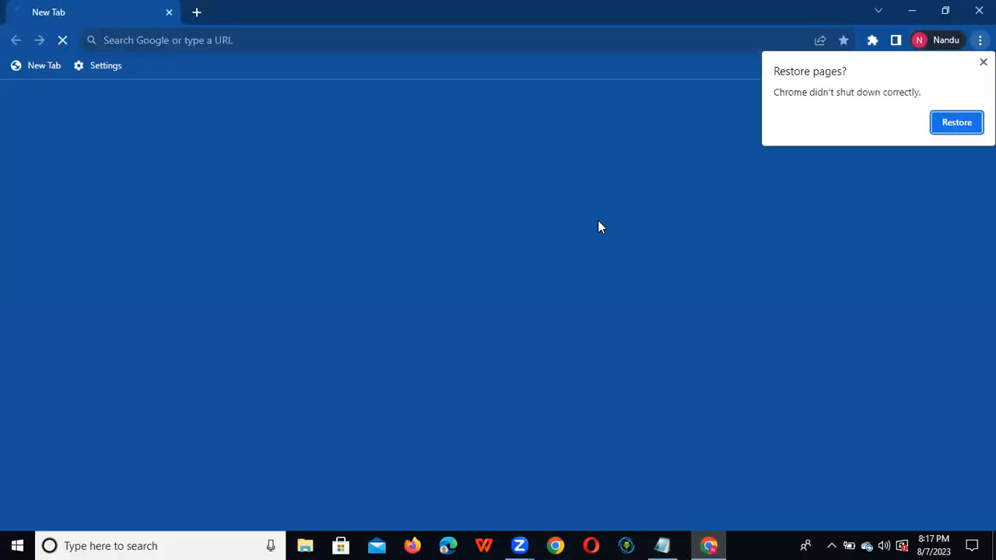
{"action": "left_click", "coordinate": [352, 41]}
{"action": "type", "text": "ww"}
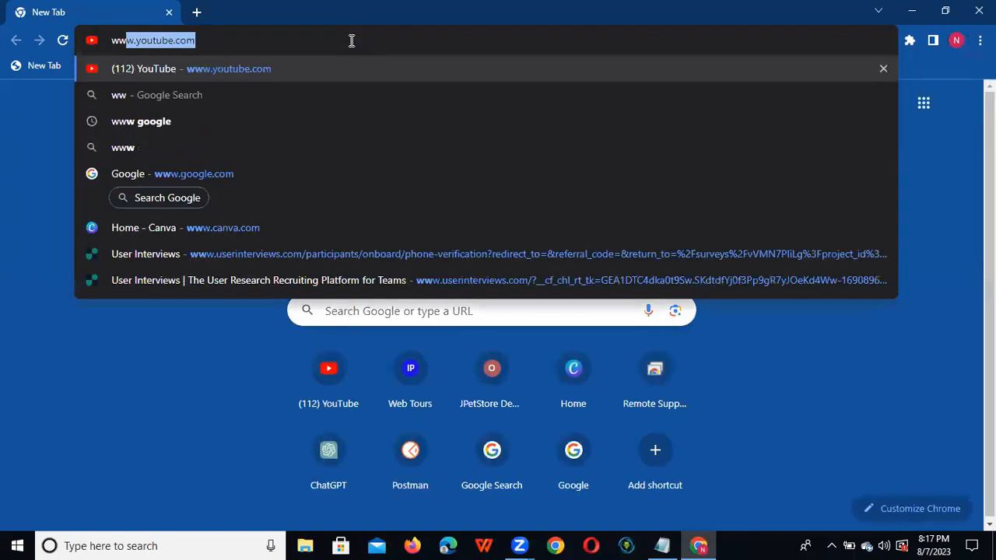
{"action": "type", "text": "w"}
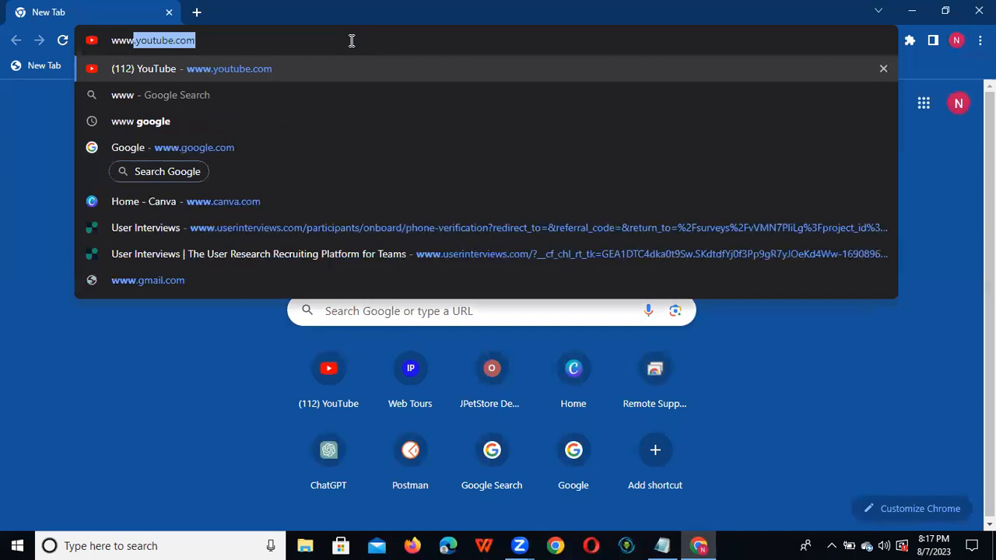
{"action": "left_click", "coordinate": [154, 435]}
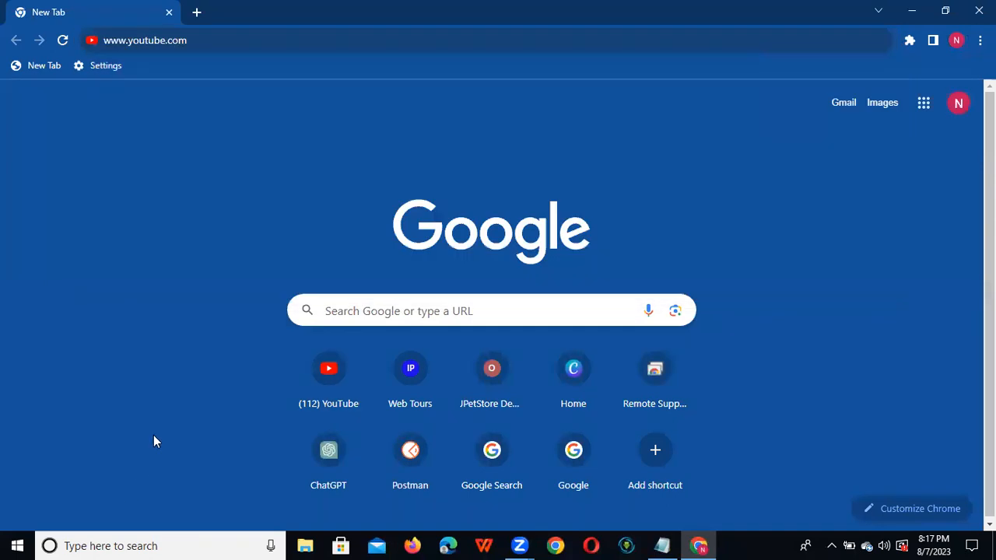
Search Google for "apache jmeter download" and open the Download Apache JMeter page on jmeter.apache.org.
{"action": "left_click", "coordinate": [392, 315]}
{"action": "type", "text": "apach"}
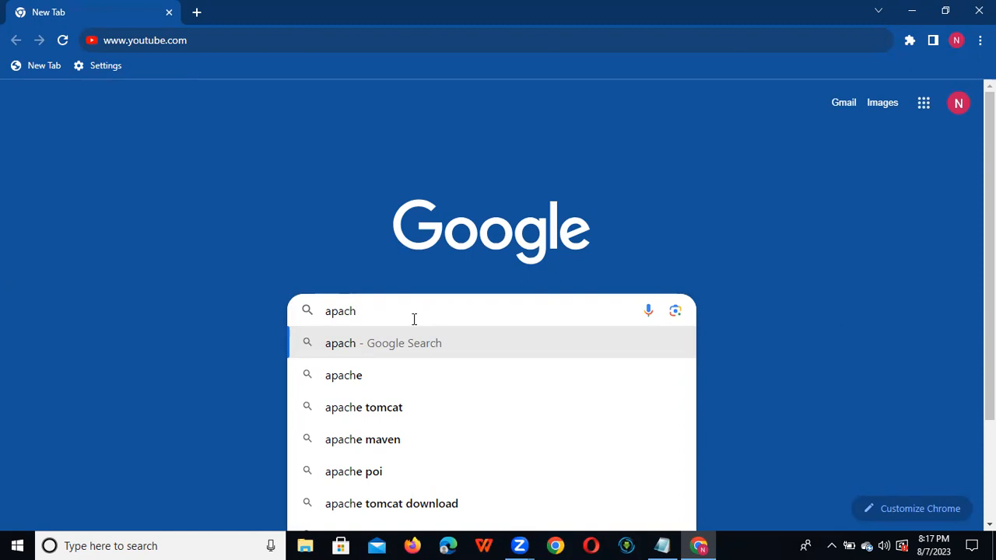
{"action": "type", "text": "e jme"}
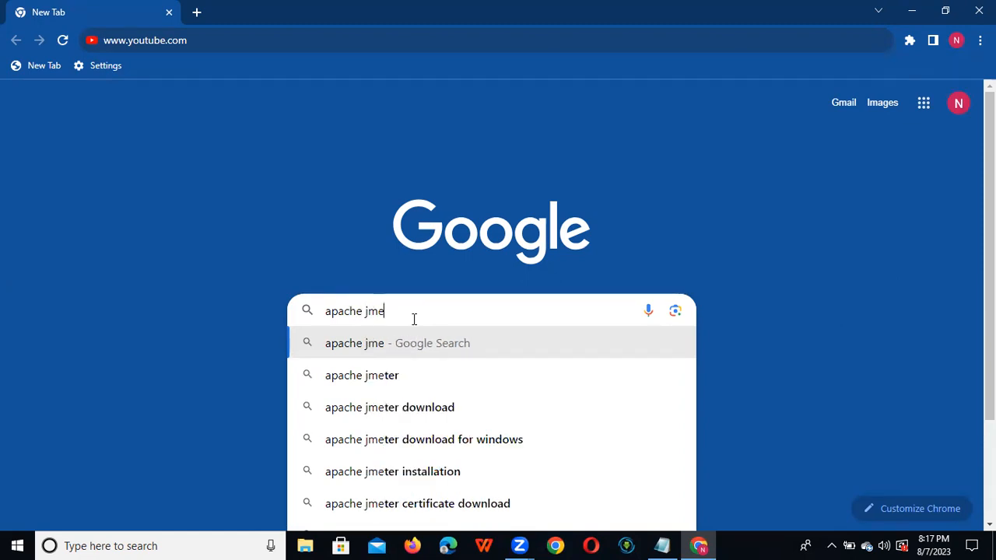
{"action": "left_click", "coordinate": [427, 407]}
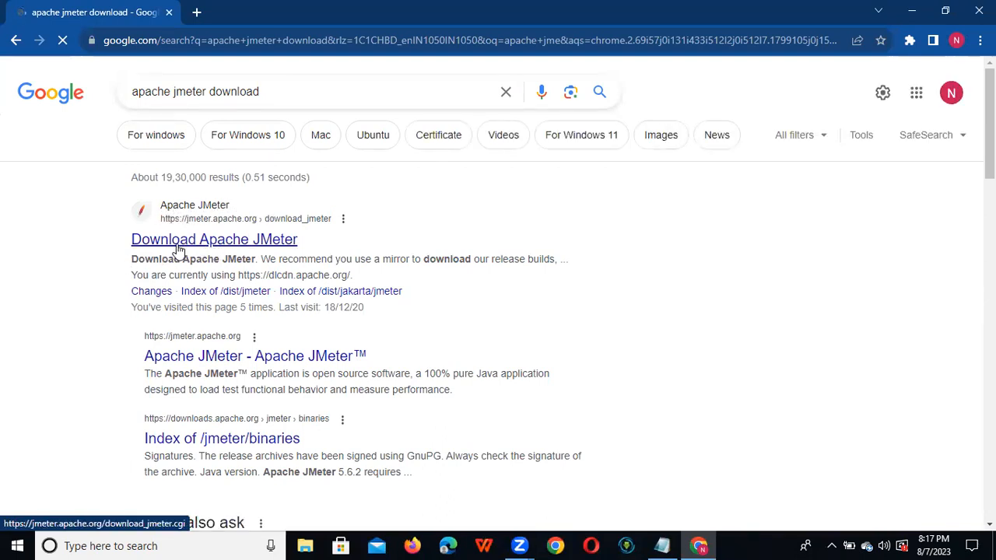
{"action": "left_click", "coordinate": [233, 246]}
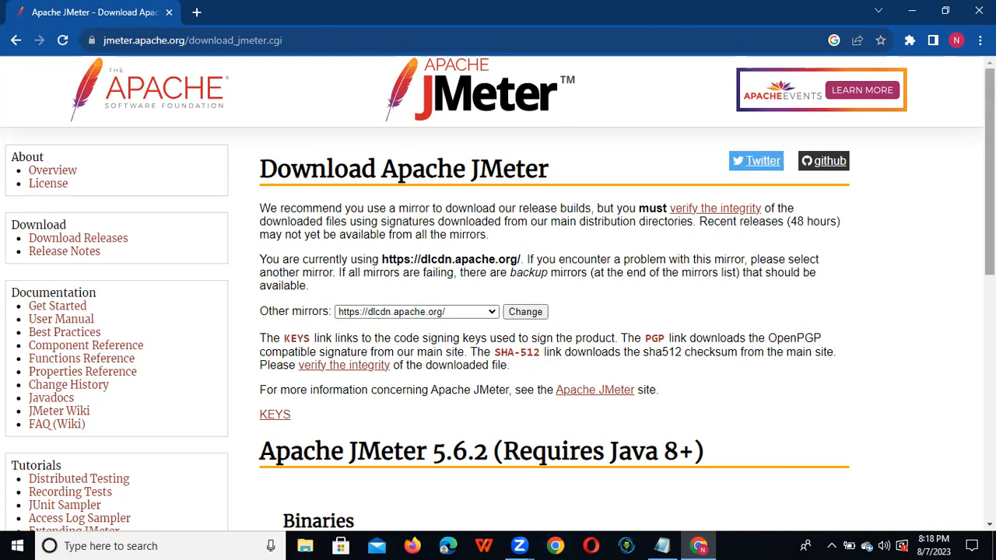
Examine the download page's Apache JMeter 5.6.2 section, including its Java requirement and the binary and source files.
{"action": "scroll", "coordinate": [989, 233], "scroll_direction": "down", "scroll_amount": 3}
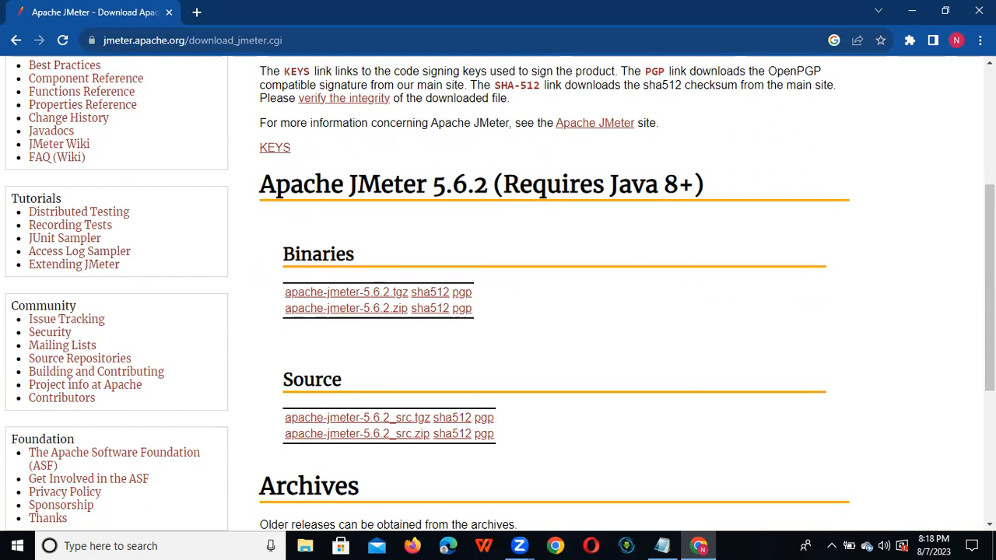
{"action": "scroll", "coordinate": [989, 288], "scroll_direction": "down", "scroll_amount": 2}
{"action": "scroll", "coordinate": [989, 288], "scroll_direction": "down", "scroll_amount": 2}
{"action": "scroll", "coordinate": [988, 287], "scroll_direction": "up", "scroll_amount": 3}
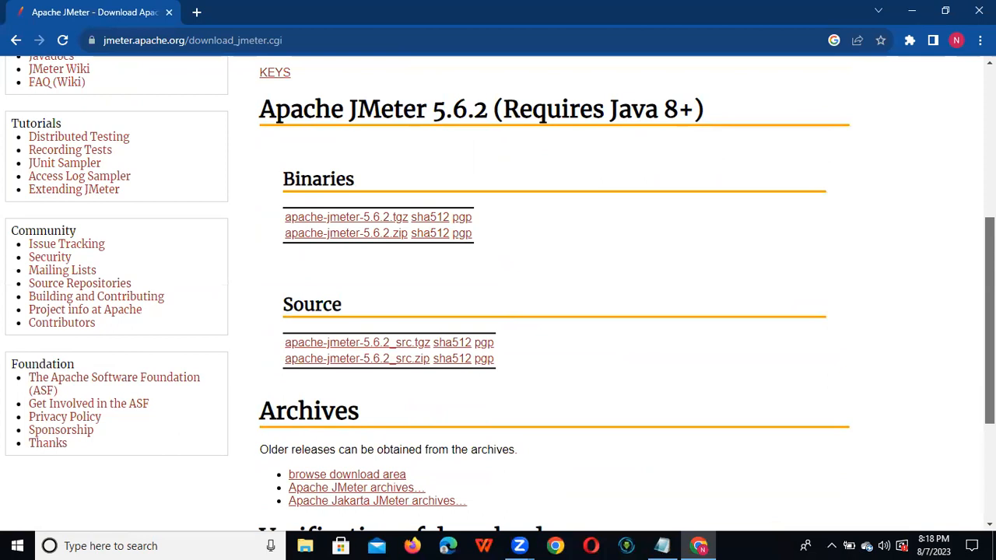
{"action": "scroll", "coordinate": [967, 171], "scroll_direction": "up", "scroll_amount": 2}
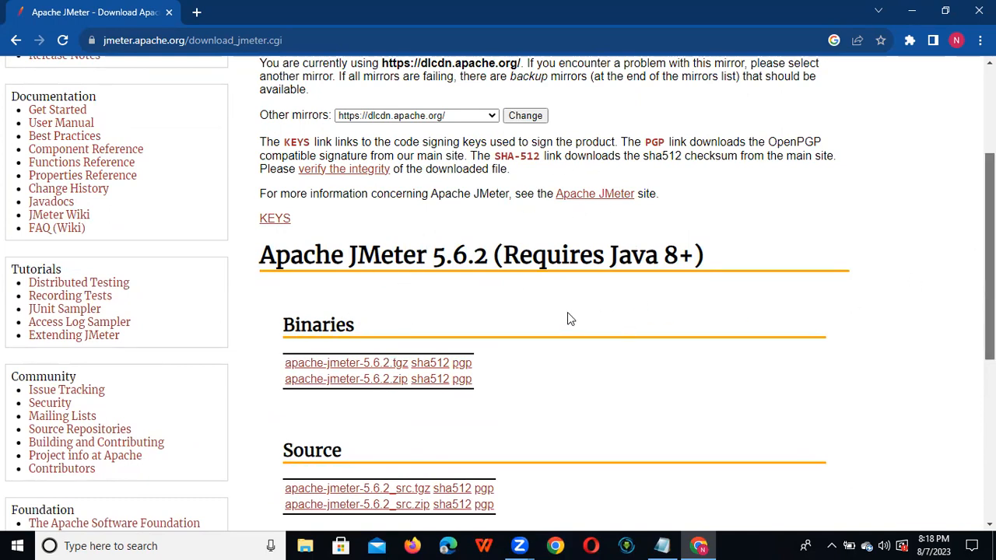
{"action": "scroll", "coordinate": [591, 311], "scroll_direction": "up", "scroll_amount": 3}
{"action": "scroll", "coordinate": [599, 304], "scroll_direction": "down", "scroll_amount": 3}
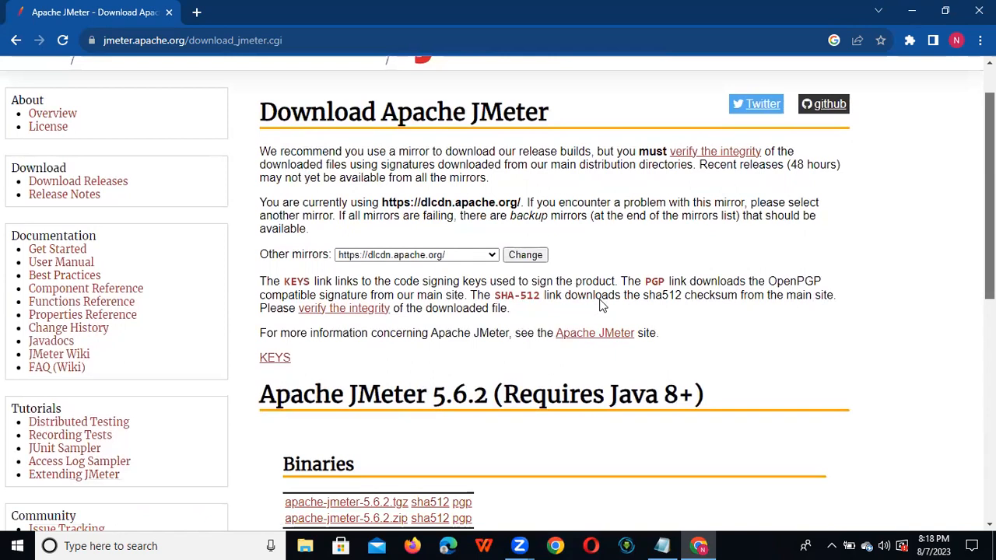
{"action": "scroll", "coordinate": [599, 305], "scroll_direction": "down", "scroll_amount": 1}
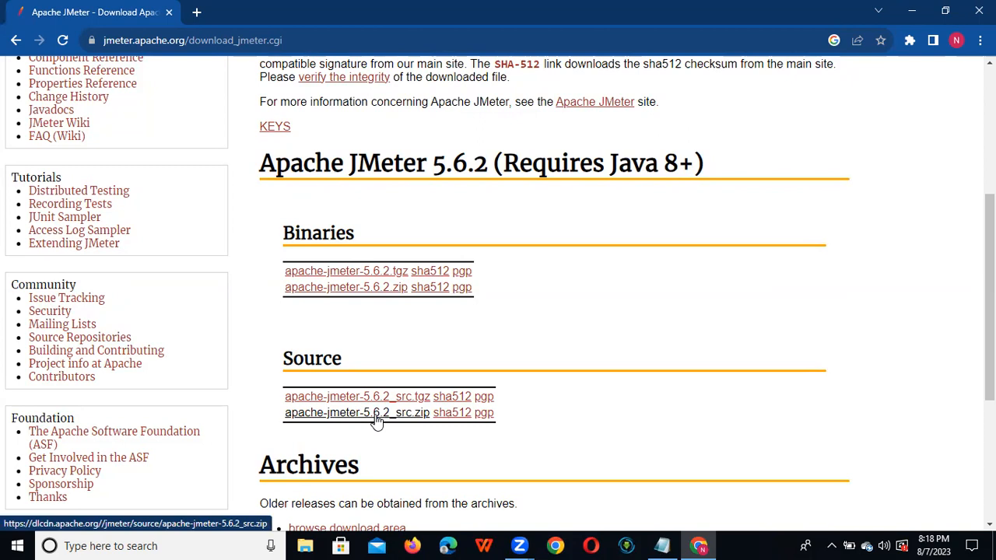
Switch to File Explorer at This PC, close the extra Quick access window, maximize the remaining one and open the Downloads folder.
{"action": "left_click", "coordinate": [306, 545]}
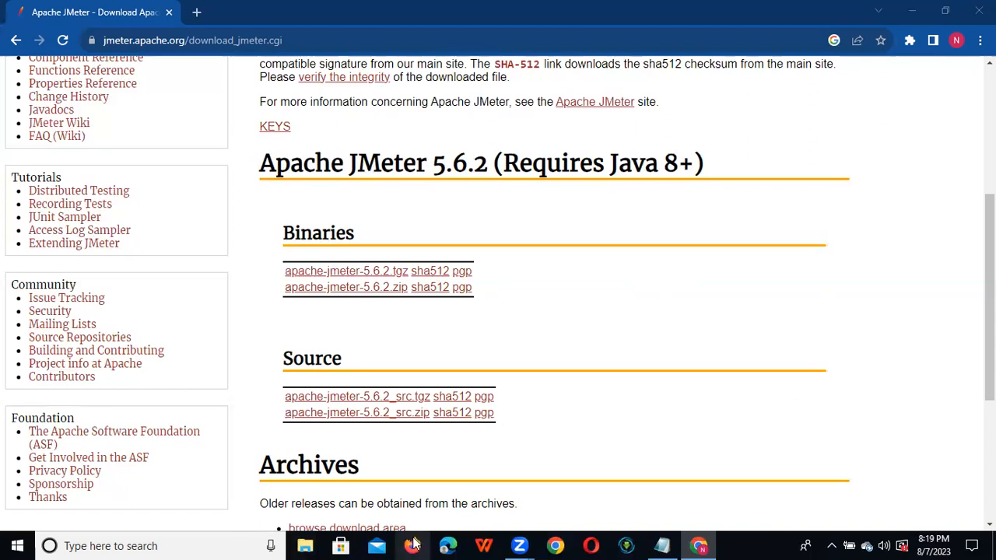
{"action": "left_click", "coordinate": [180, 543]}
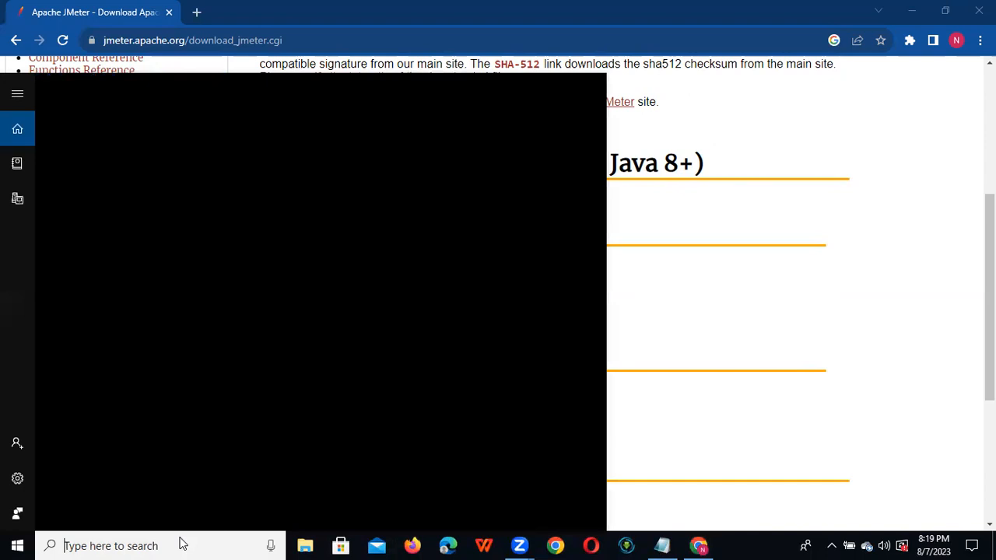
{"action": "type", "text": "th"}
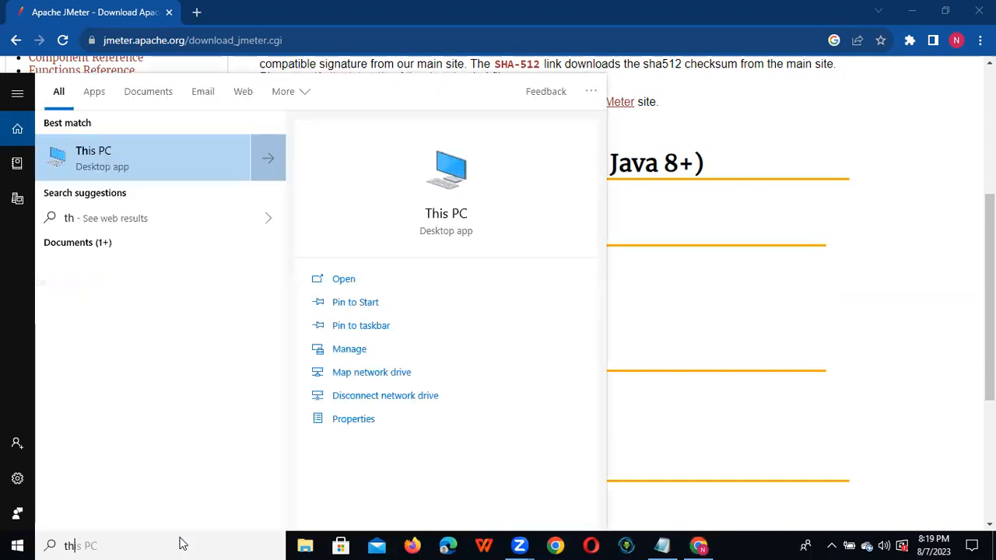
{"action": "left_click", "coordinate": [390, 282]}
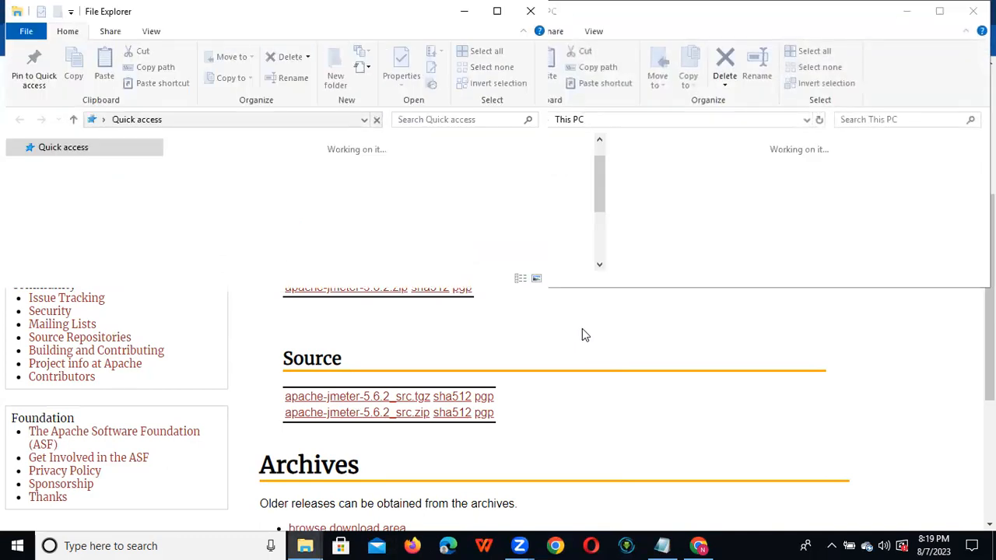
{"action": "left_click", "coordinate": [533, 14]}
{"action": "left_click", "coordinate": [533, 14]}
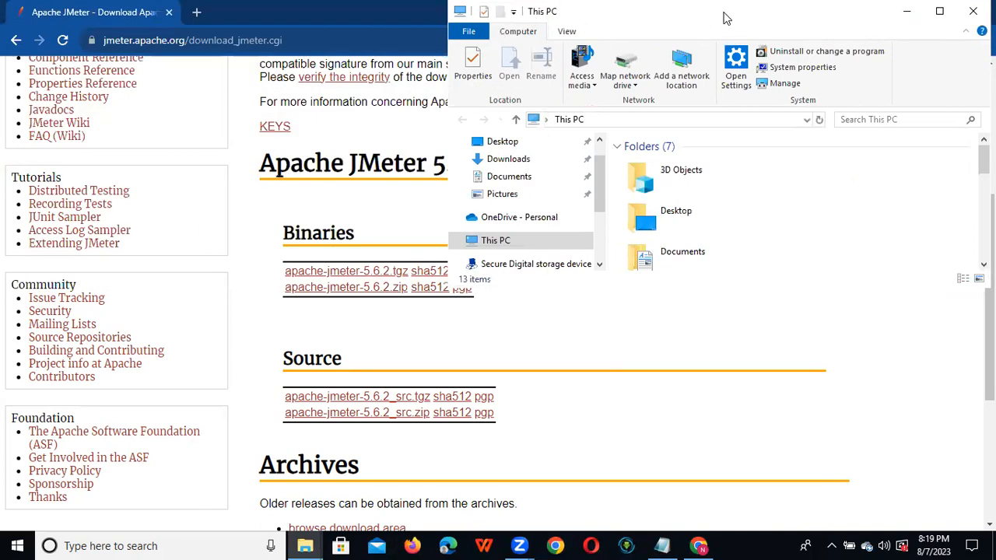
{"action": "left_click_drag", "start_coordinate": [682, 16], "coordinate": [427, 87]}
{"action": "left_click", "coordinate": [973, 11]}
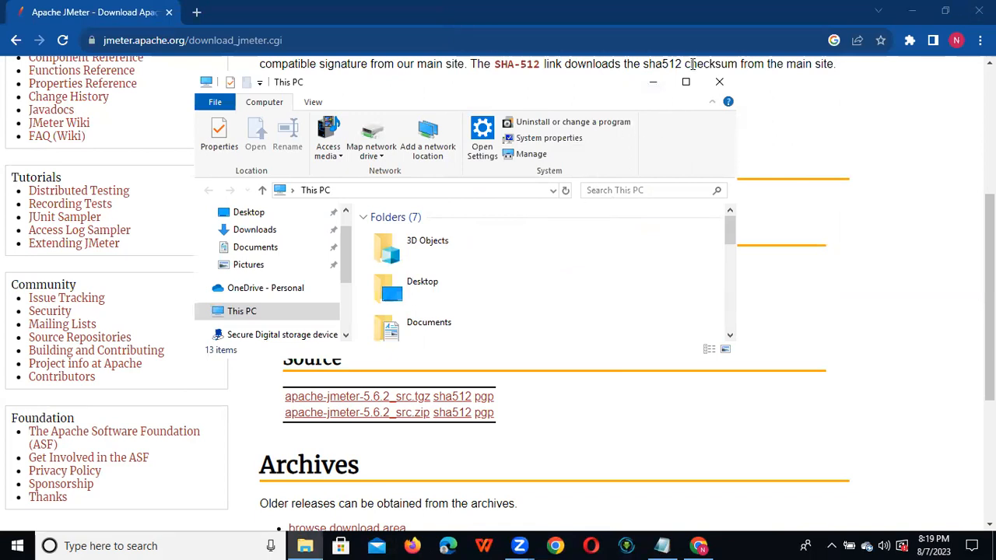
{"action": "left_click", "coordinate": [685, 83]}
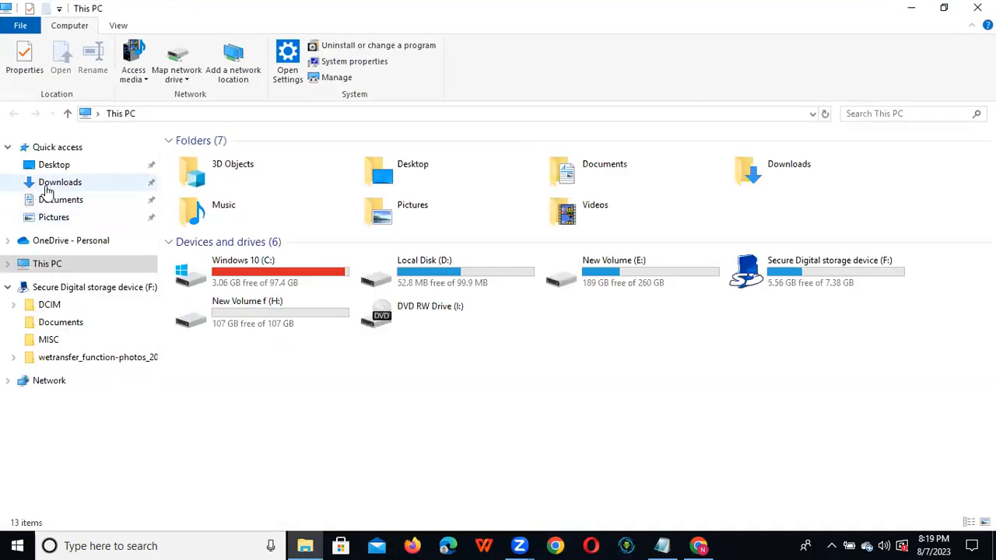
{"action": "left_click", "coordinate": [47, 187]}
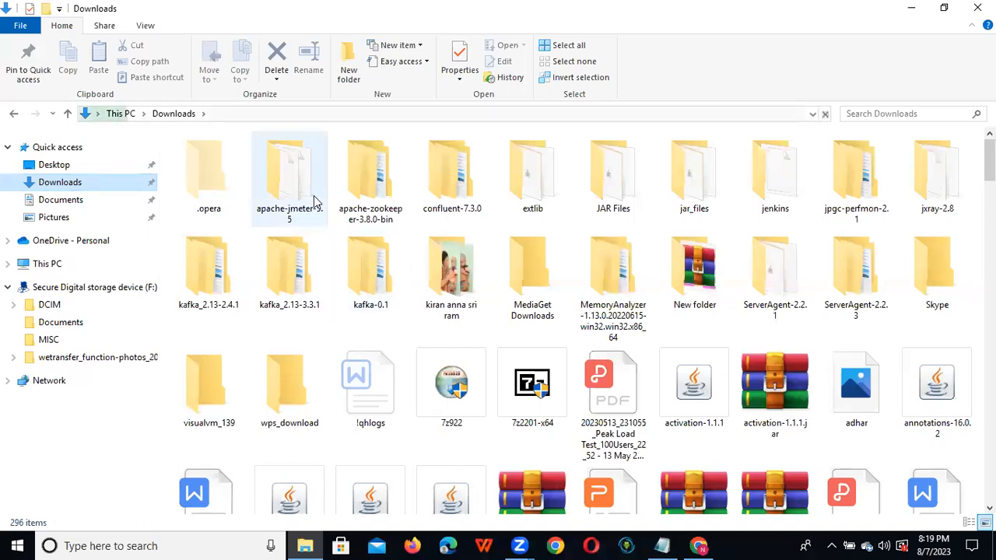
Locate the compressed apache-jmeter-5.5 archive in the Downloads folder and show the extraction options available for it.
{"action": "left_click", "coordinate": [295, 217]}
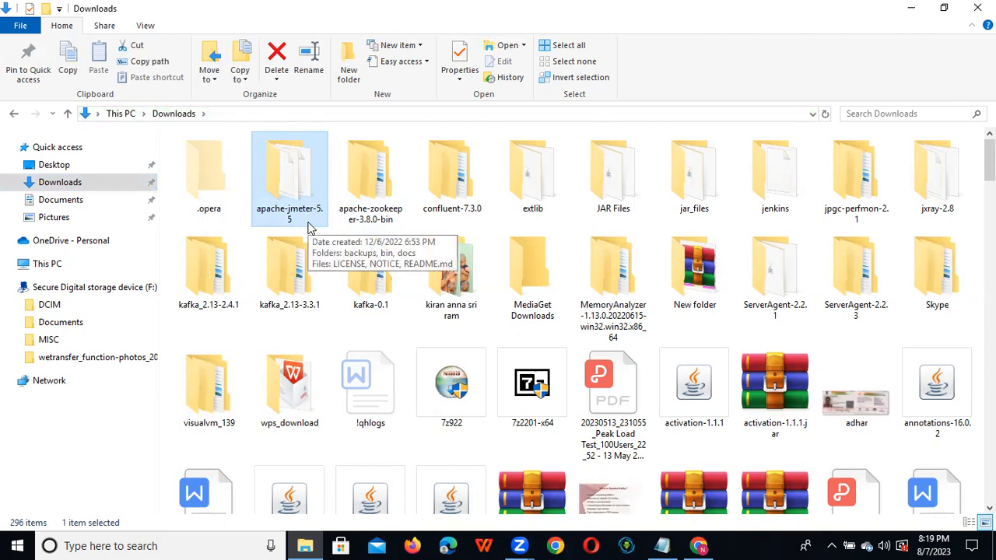
{"action": "key", "text": "a"}
{"action": "key", "text": "a"}
{"action": "key", "text": "a"}
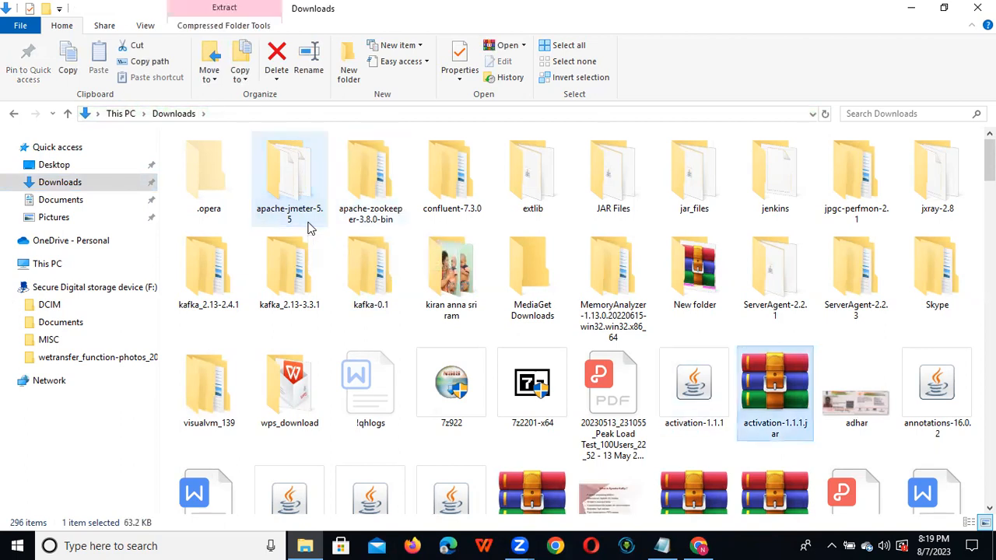
{"action": "key", "text": "a"}
{"action": "key", "text": "a"}
{"action": "key", "text": "a"}
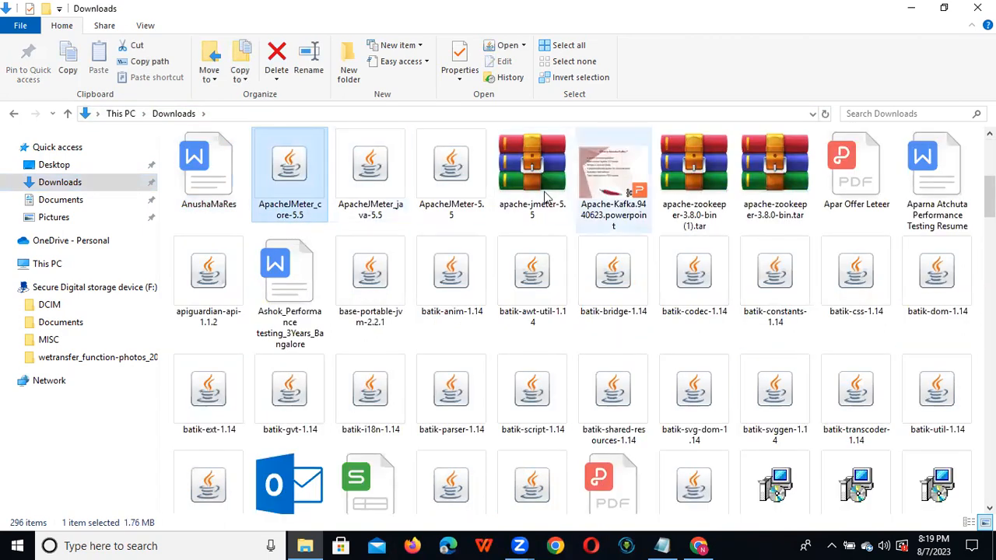
{"action": "left_click", "coordinate": [544, 193]}
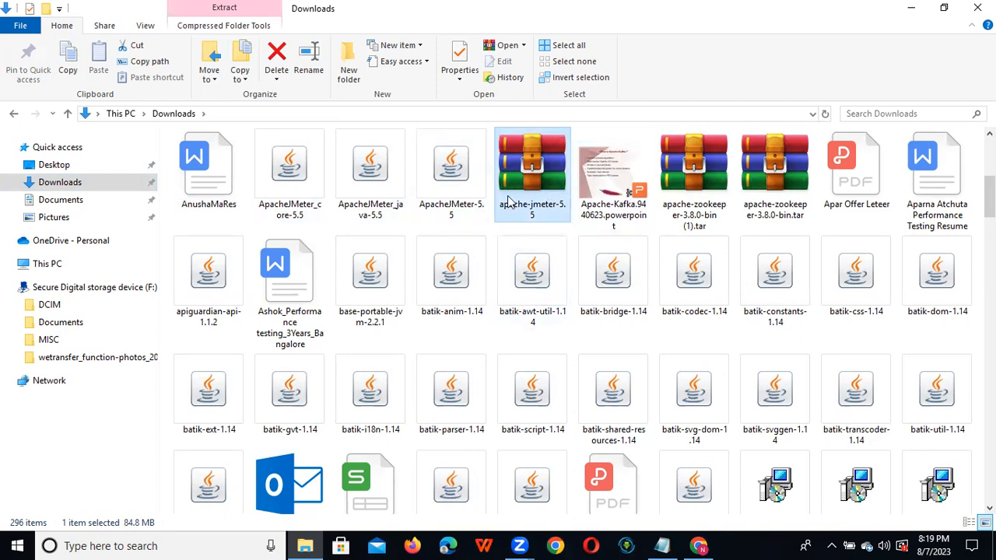
{"action": "double_click", "coordinate": [508, 198]}
{"action": "right_click", "coordinate": [507, 190]}
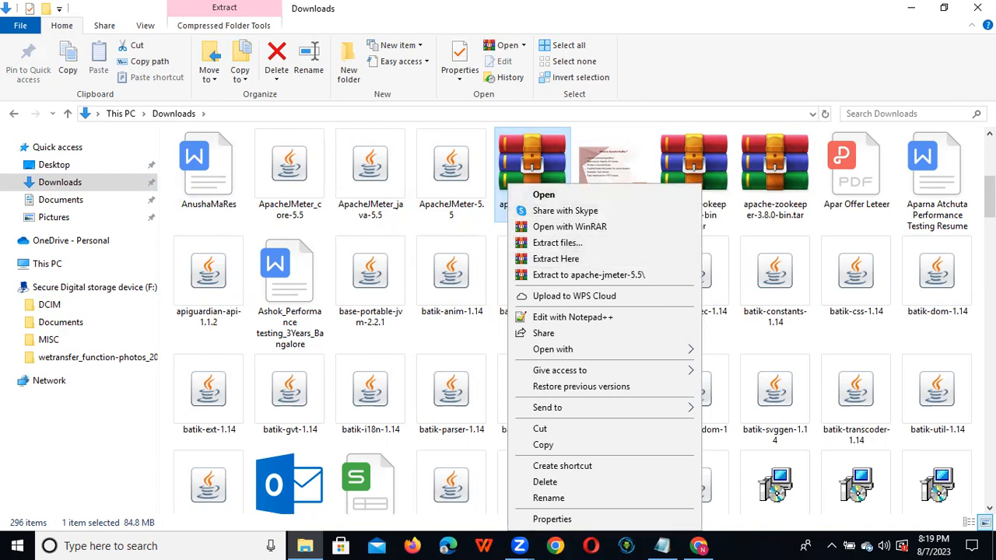
Open the extracted apache-jmeter-5.5 folder to view its contents, and return to the Downloads folder.
{"action": "left_click_drag", "start_coordinate": [989, 199], "coordinate": [990, 156]}
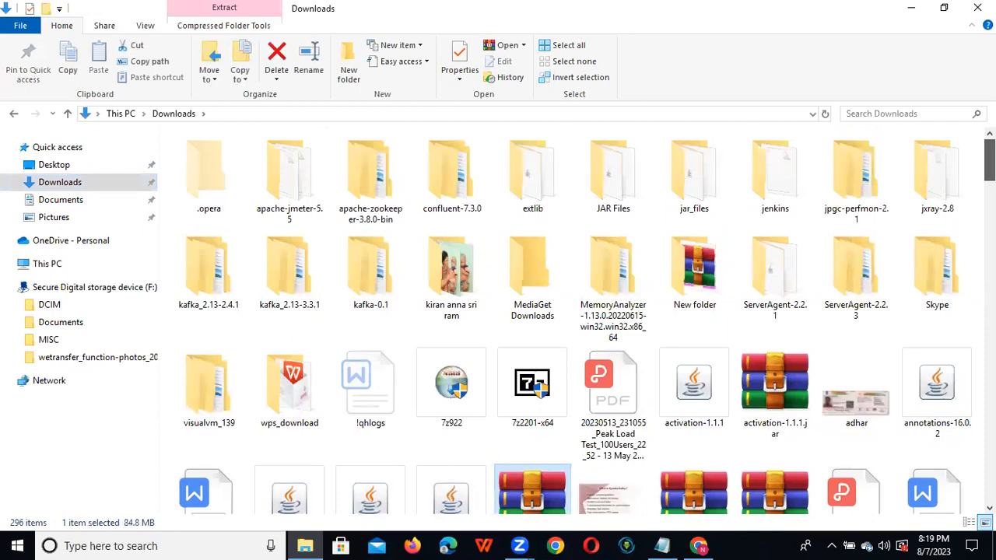
{"action": "double_click", "coordinate": [289, 178]}
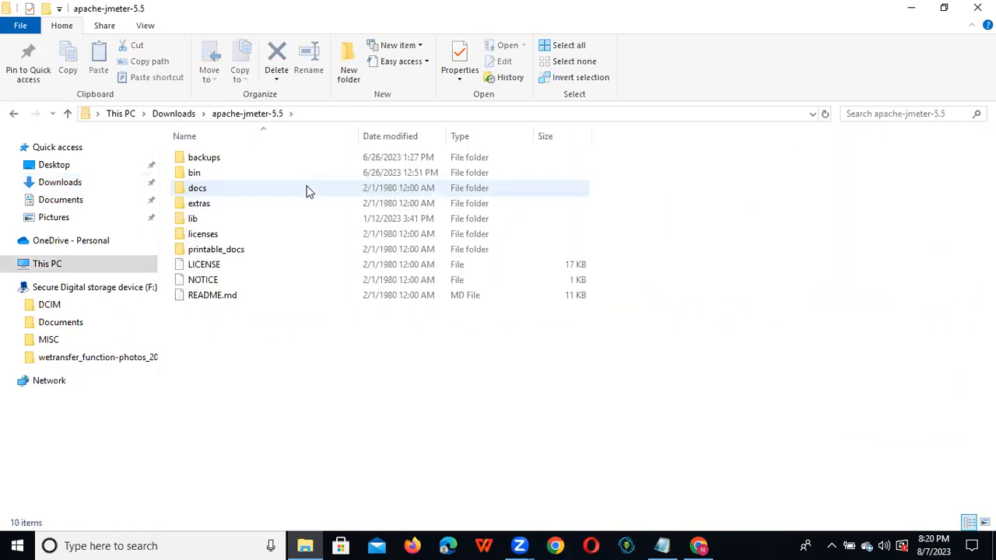
{"action": "left_click", "coordinate": [178, 115]}
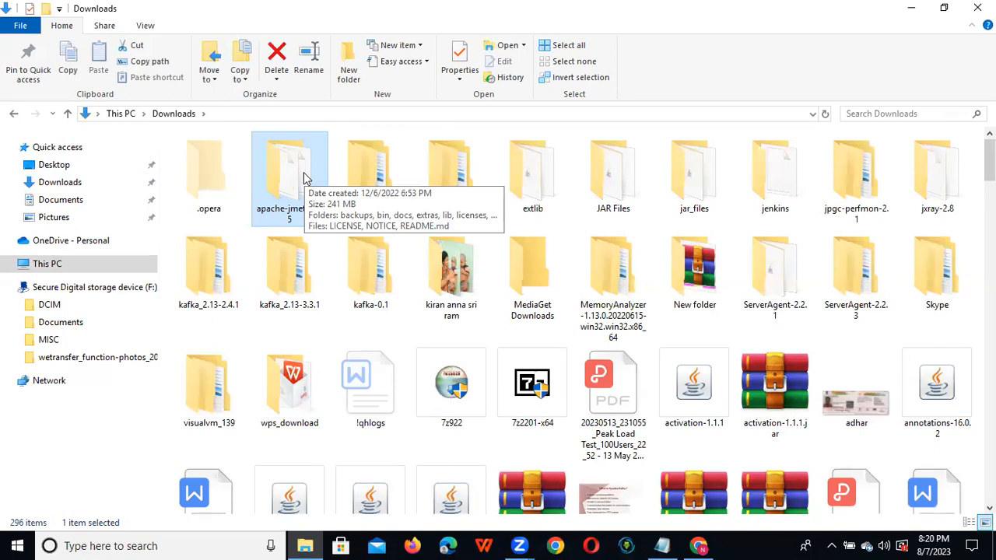
Open Command Prompt, run the "java" command to check the Java installation, and maximize the window.
{"action": "left_click", "coordinate": [124, 545]}
{"action": "type", "text": "comma"}
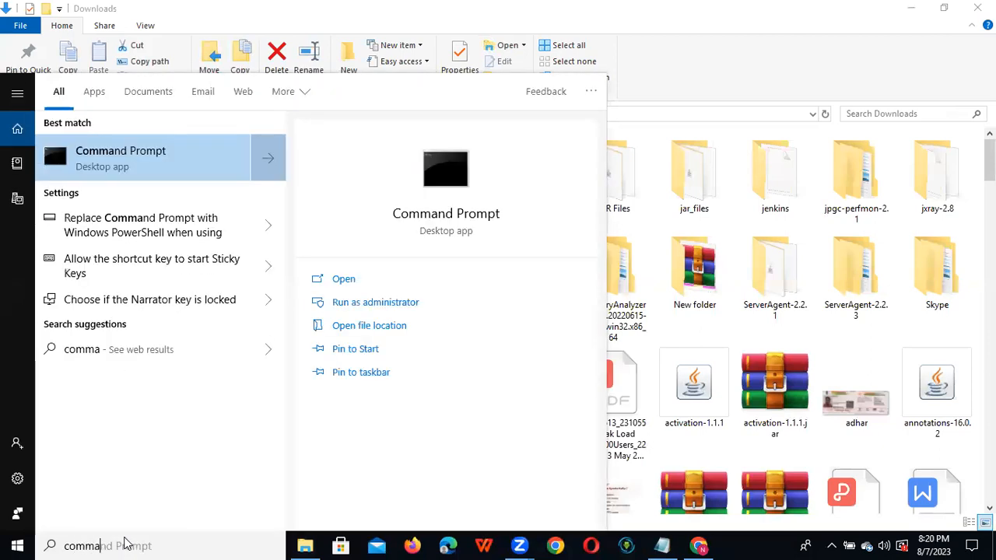
{"action": "type", "text": "n"}
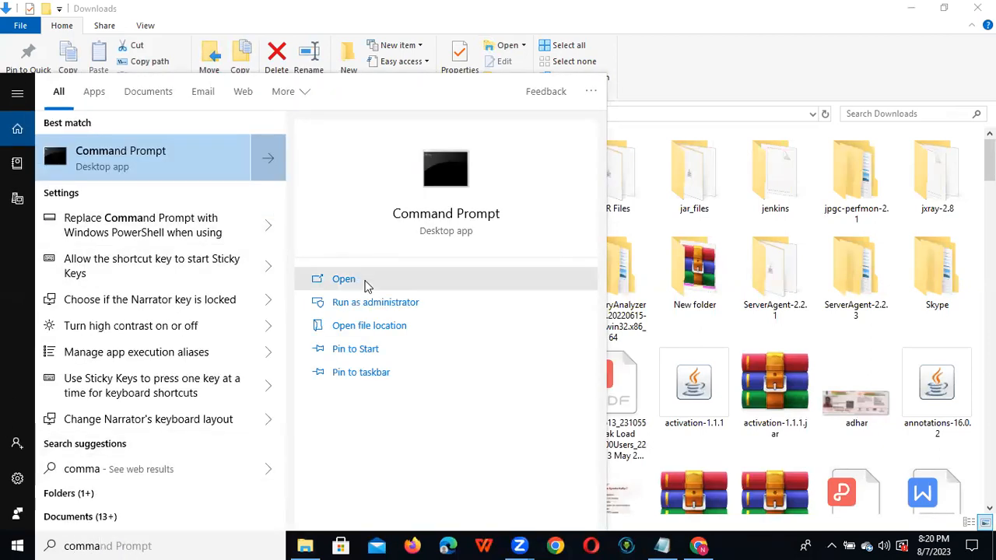
{"action": "left_click", "coordinate": [365, 281]}
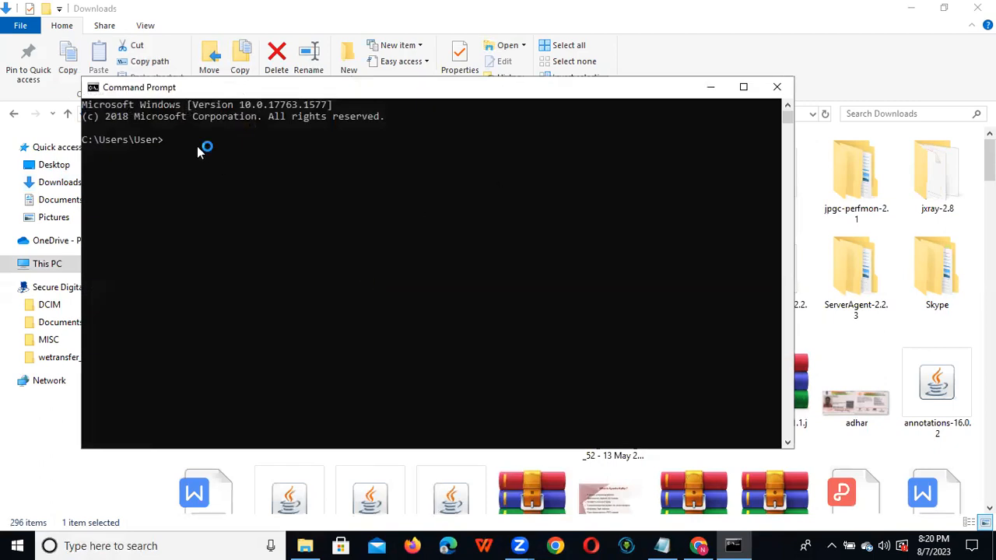
{"action": "type", "text": "java"}
{"action": "key", "text": "Return"}
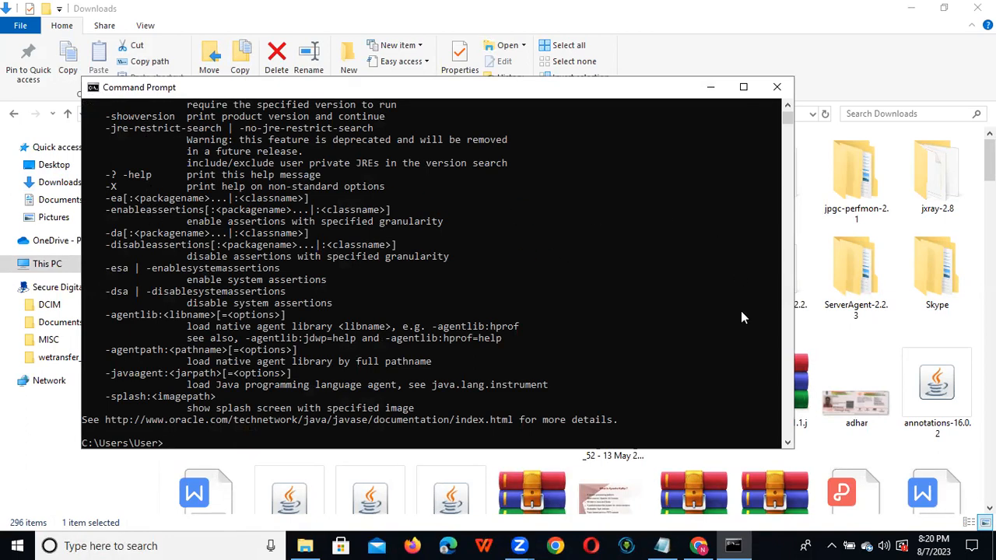
{"action": "left_click", "coordinate": [744, 89]}
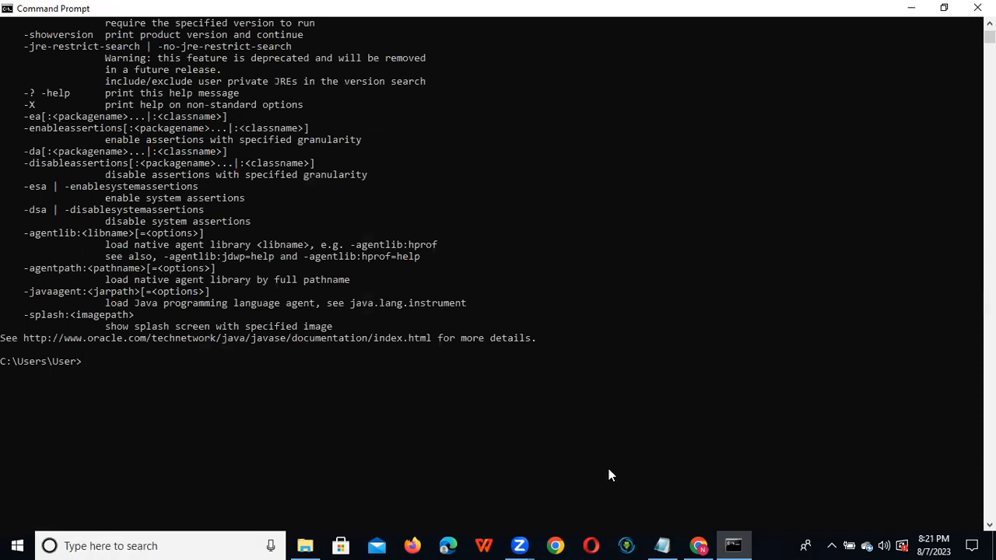
Switch to Google Chrome and search Google for "java online compiler" in a new tab.
{"action": "key", "text": "alt+Tab"}
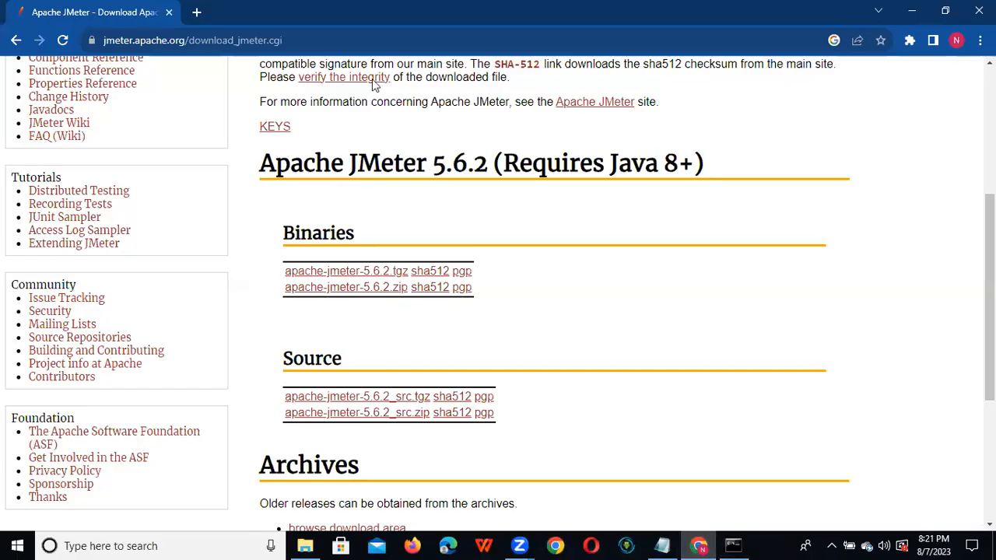
{"action": "left_click", "coordinate": [195, 11]}
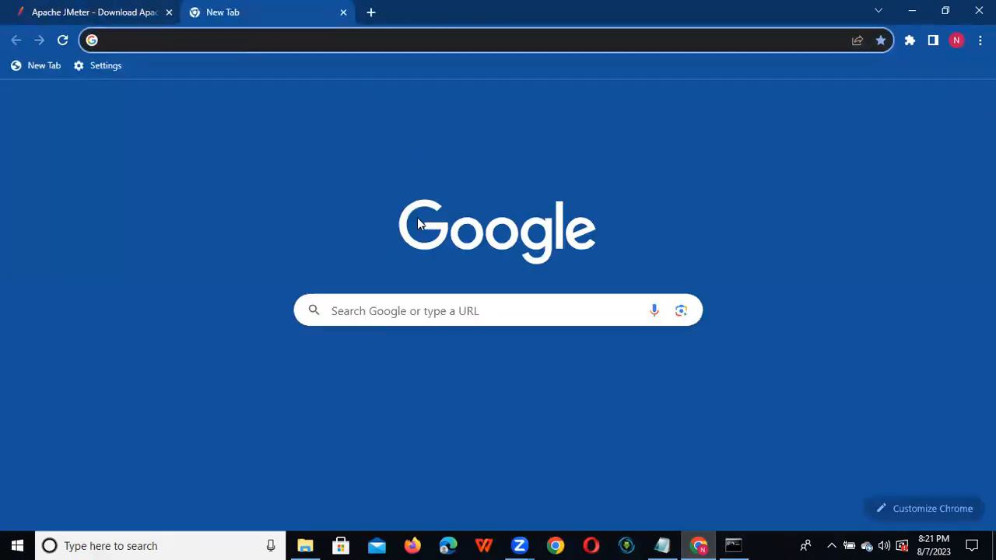
{"action": "left_click", "coordinate": [342, 315]}
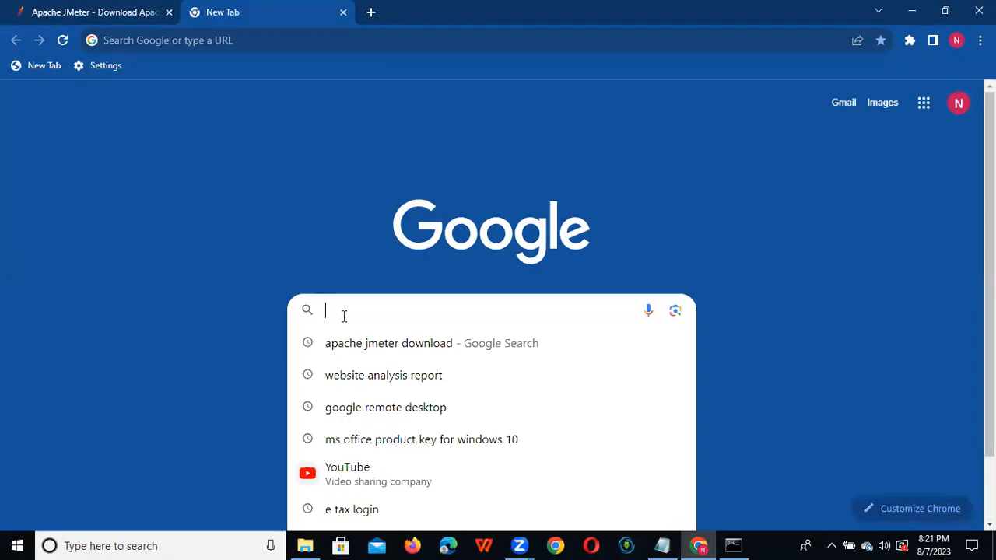
{"action": "type", "text": "java online compiler"}
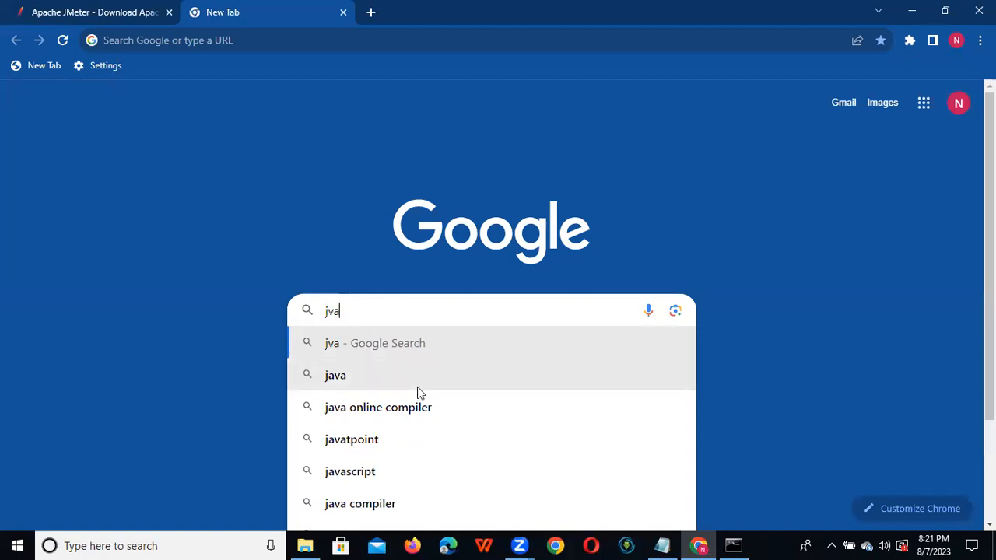
{"action": "left_click", "coordinate": [423, 420]}
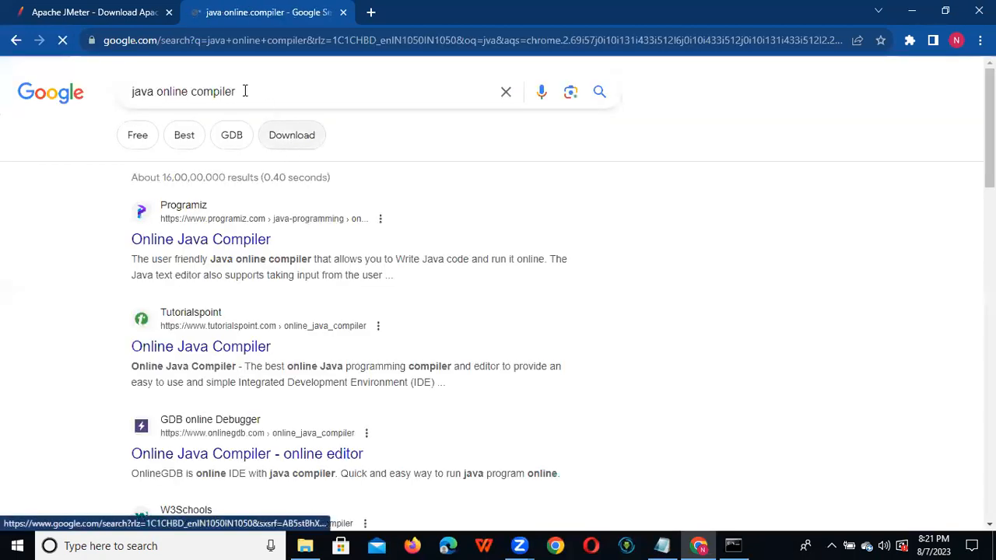
Change the Google search to "java online download 64 bit" and open the Java Downloads for All Operating Systems page on java.com.
{"action": "left_click", "coordinate": [245, 91]}
{"action": "left_click_drag", "start_coordinate": [244, 91], "coordinate": [192, 88]}
{"action": "type", "text": "dow"}
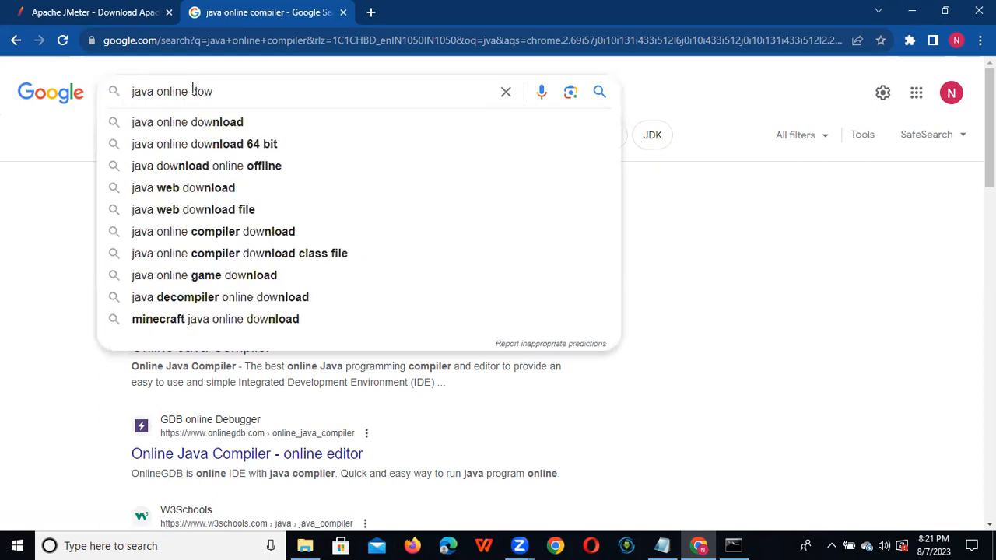
{"action": "left_click", "coordinate": [235, 147]}
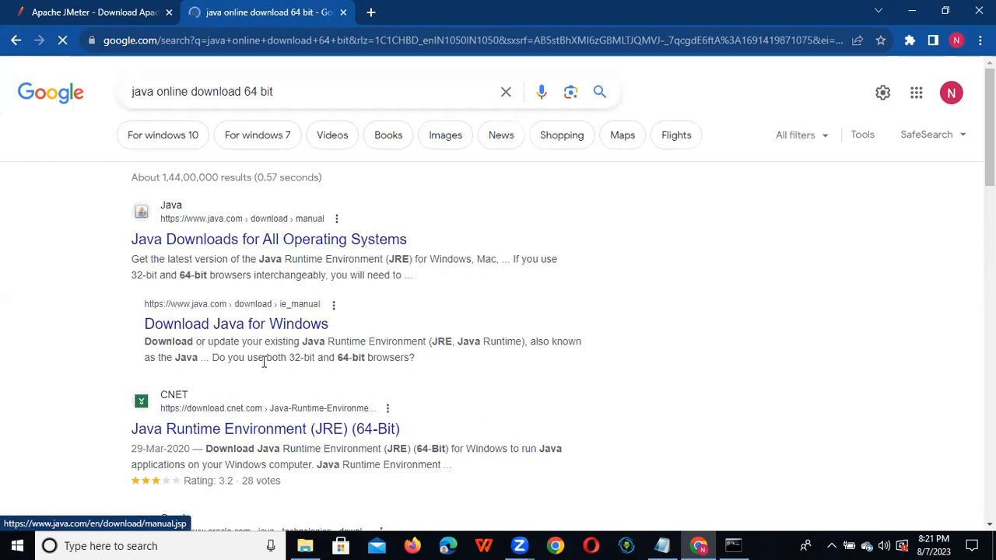
{"action": "left_click", "coordinate": [260, 240]}
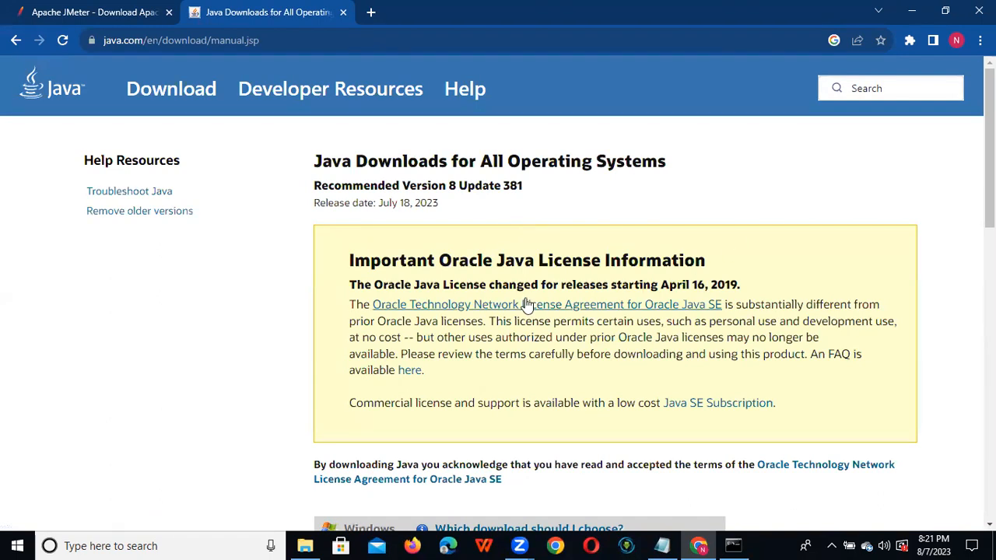
Examine the Windows, Mac OS X and Linux installers on the Java downloads page, and minimize the browser to return to Command Prompt.
{"action": "scroll", "coordinate": [990, 156], "scroll_direction": "down", "scroll_amount": 4}
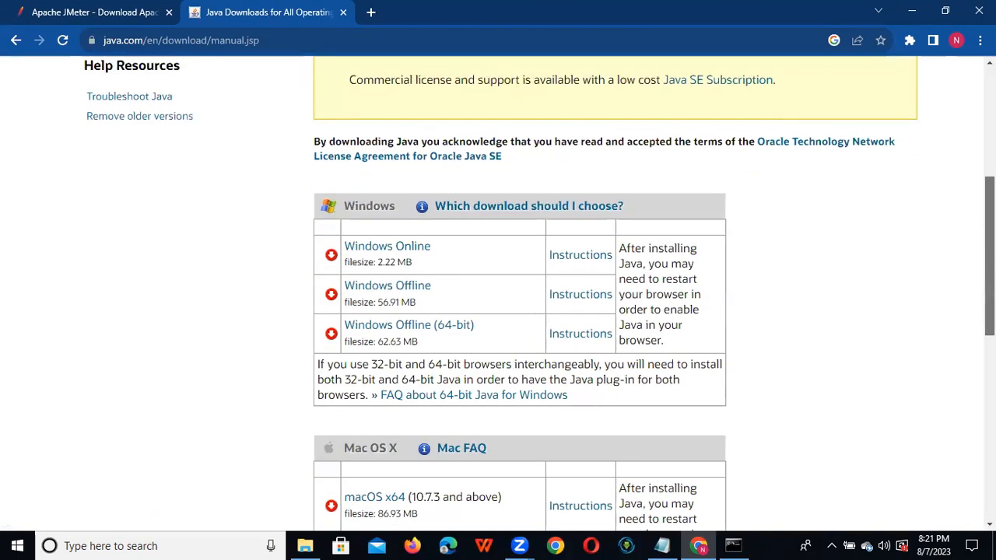
{"action": "scroll", "coordinate": [989, 295], "scroll_direction": "down", "scroll_amount": 3}
{"action": "scroll", "coordinate": [989, 296], "scroll_direction": "down", "scroll_amount": 1}
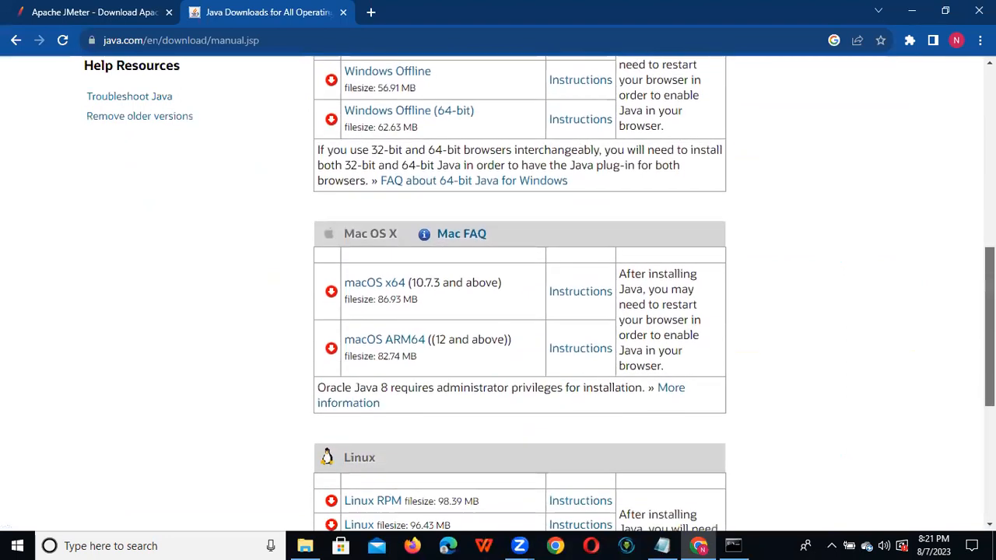
{"action": "scroll", "coordinate": [989, 295], "scroll_direction": "up", "scroll_amount": 2}
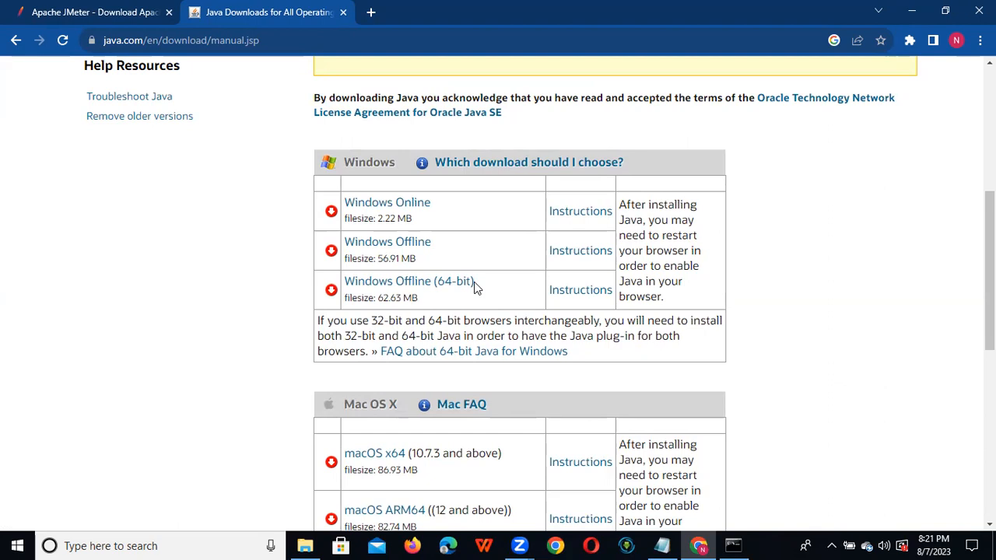
{"action": "left_click_drag", "start_coordinate": [990, 313], "coordinate": [991, 378]}
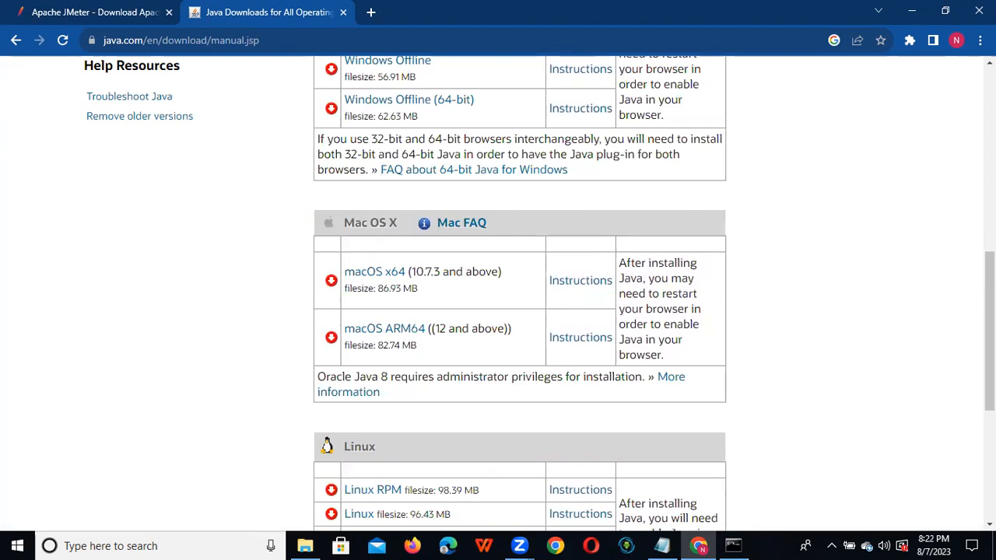
{"action": "left_click_drag", "start_coordinate": [989, 334], "coordinate": [989, 280]}
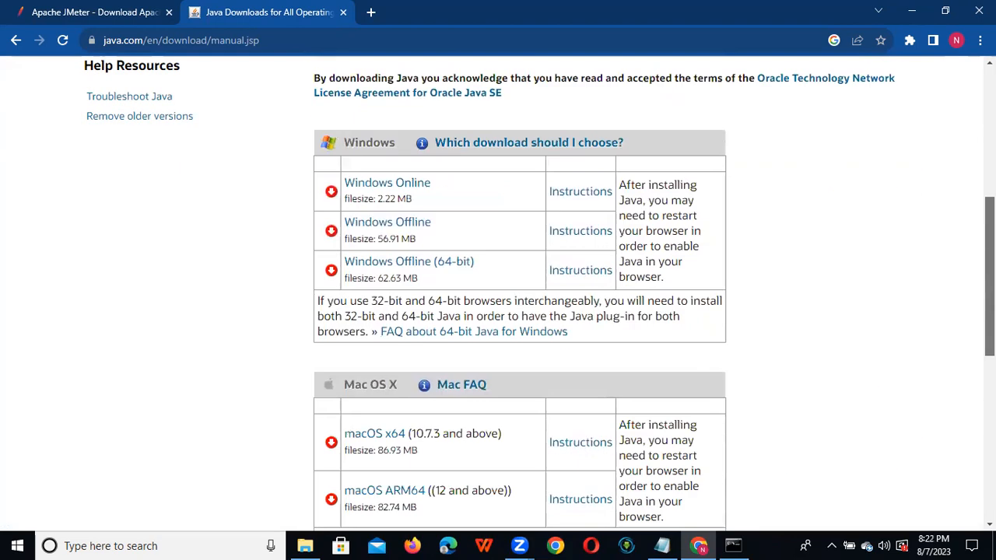
{"action": "left_click", "coordinate": [912, 12]}
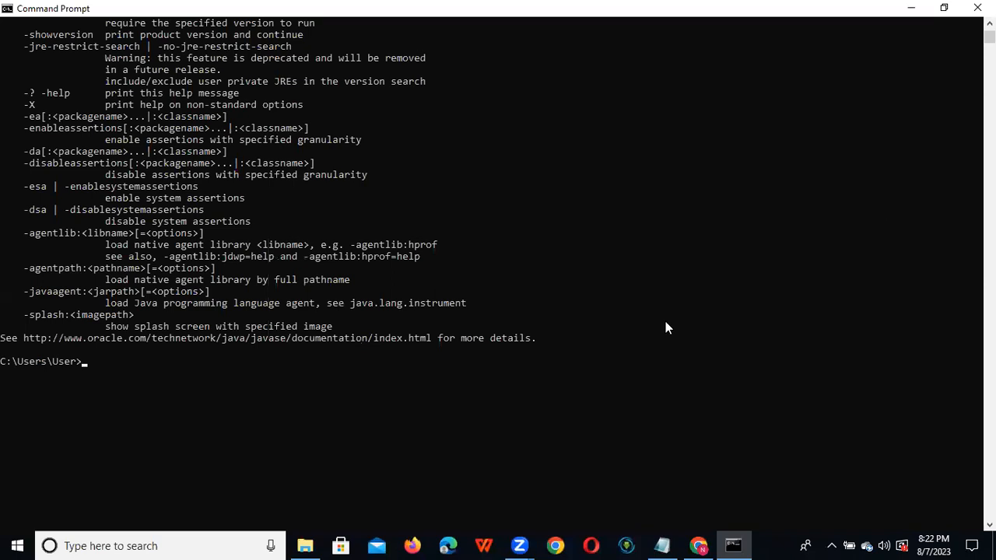
Run the "java" command again in Command Prompt and return to the Notepad outline.
{"action": "type", "text": "java"}
{"action": "key", "text": "Return"}
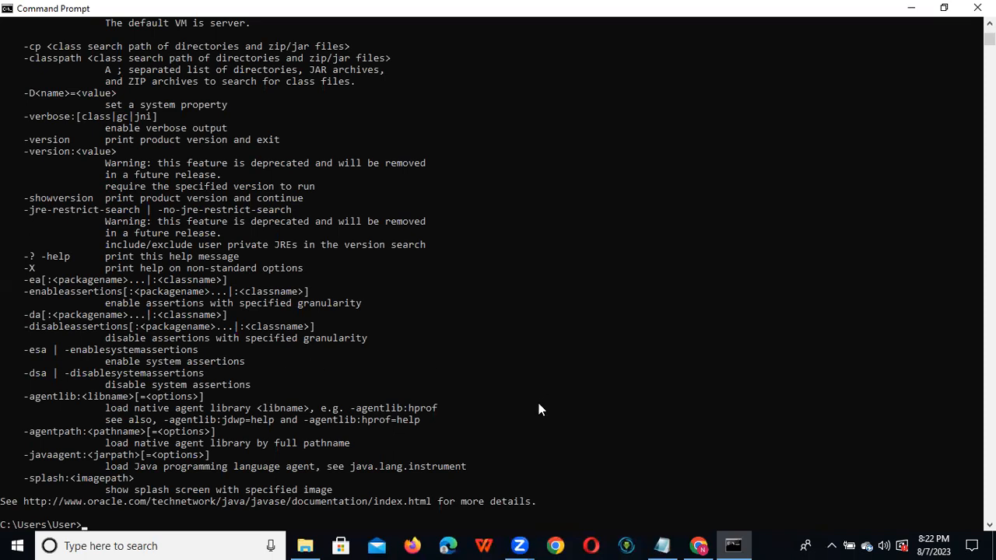
{"action": "left_click", "coordinate": [657, 545]}
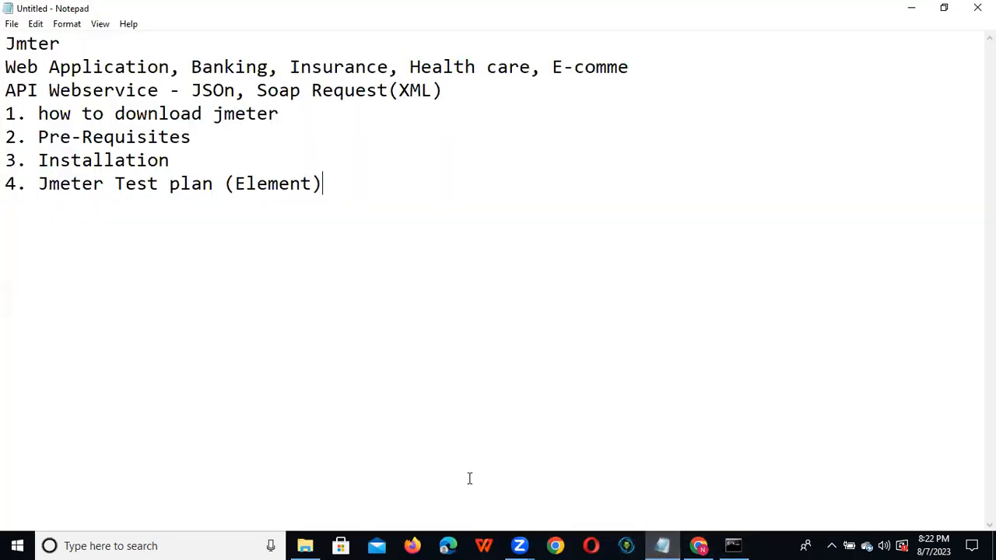
Switch to File Explorer and open the bin folder inside apache-jmeter-5.5 in Downloads.
{"action": "left_click", "coordinate": [308, 544]}
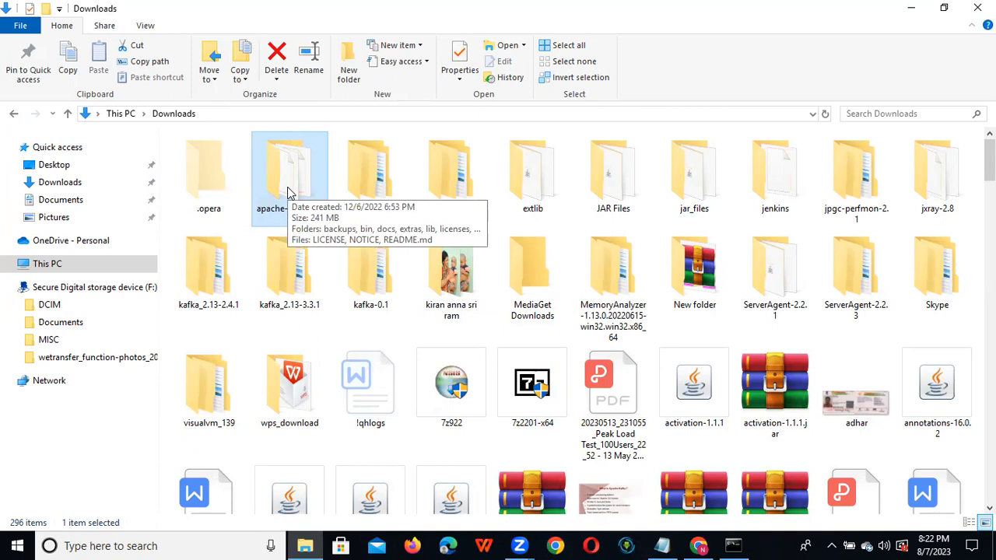
{"action": "left_click", "coordinate": [50, 202]}
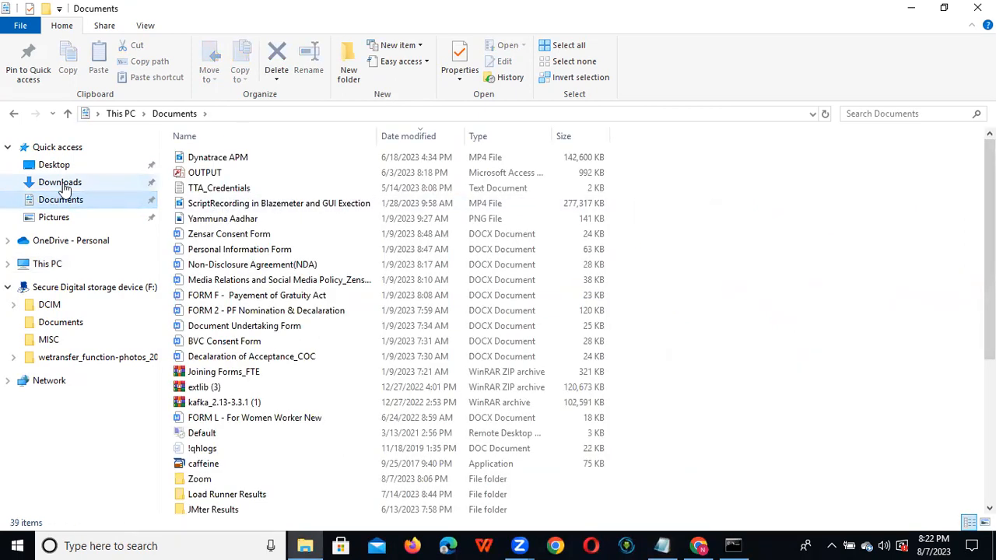
{"action": "left_click", "coordinate": [62, 183]}
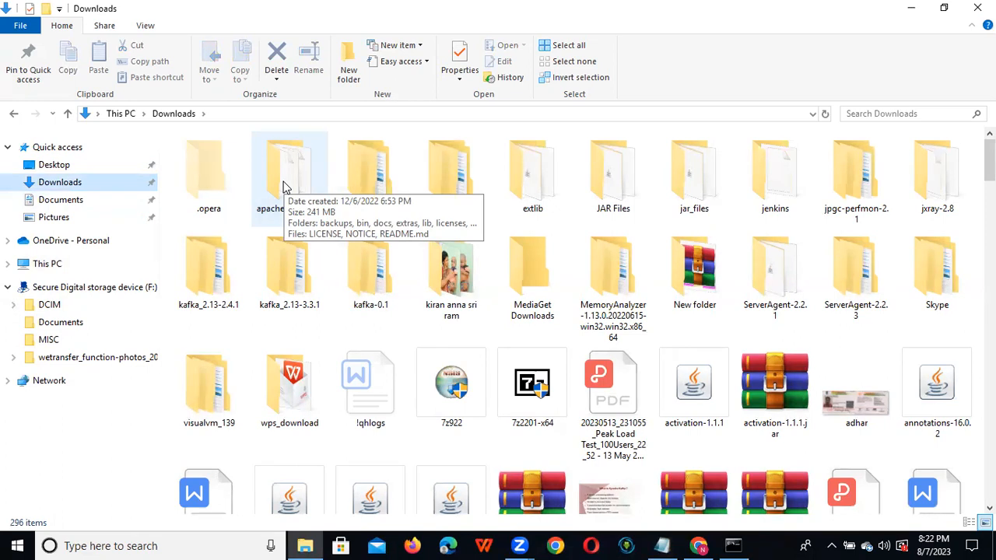
{"action": "double_click", "coordinate": [284, 187]}
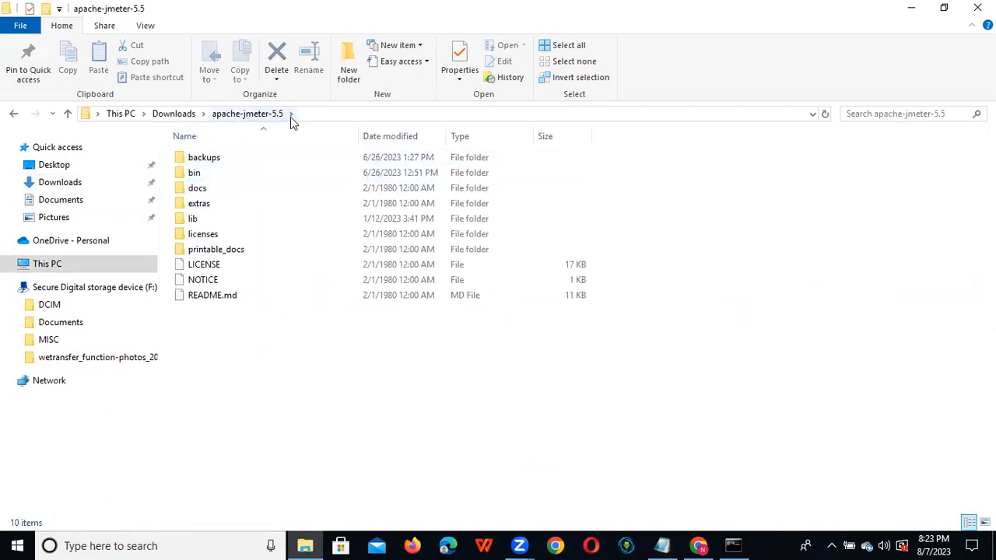
{"action": "double_click", "coordinate": [263, 173]}
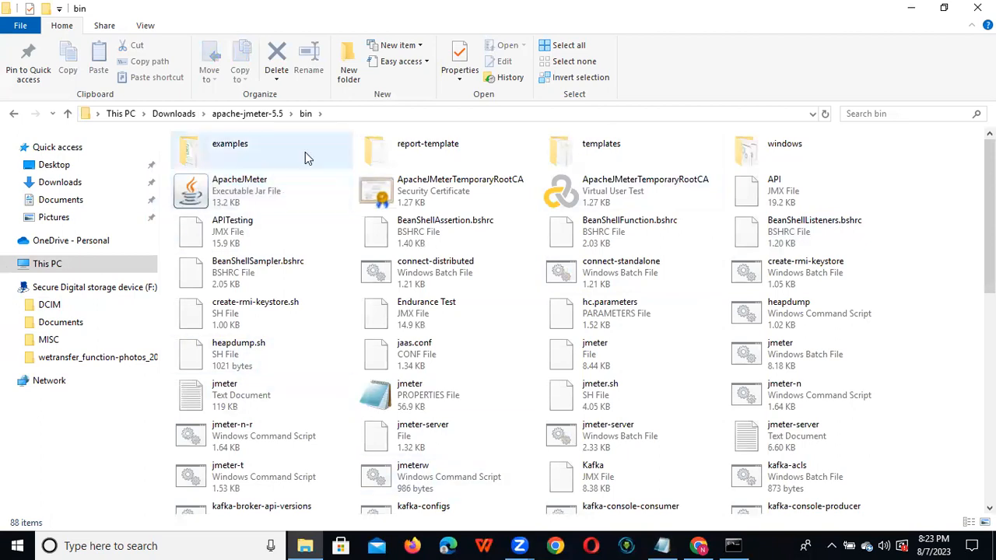
Launch JMeter from the ApacheJMeter executable jar file and maximize its window.
{"action": "double_click", "coordinate": [263, 200]}
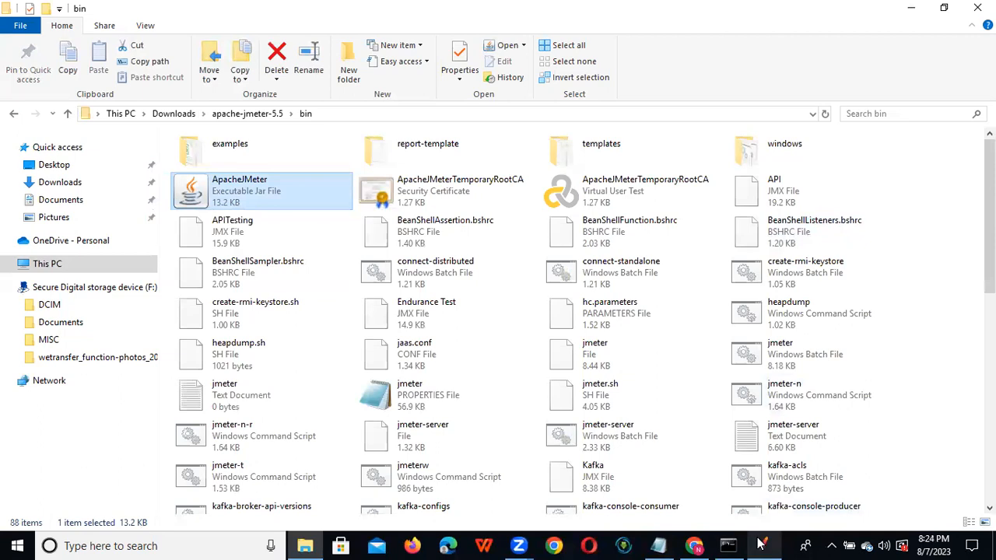
{"action": "mouse_move", "coordinate": [763, 544]}
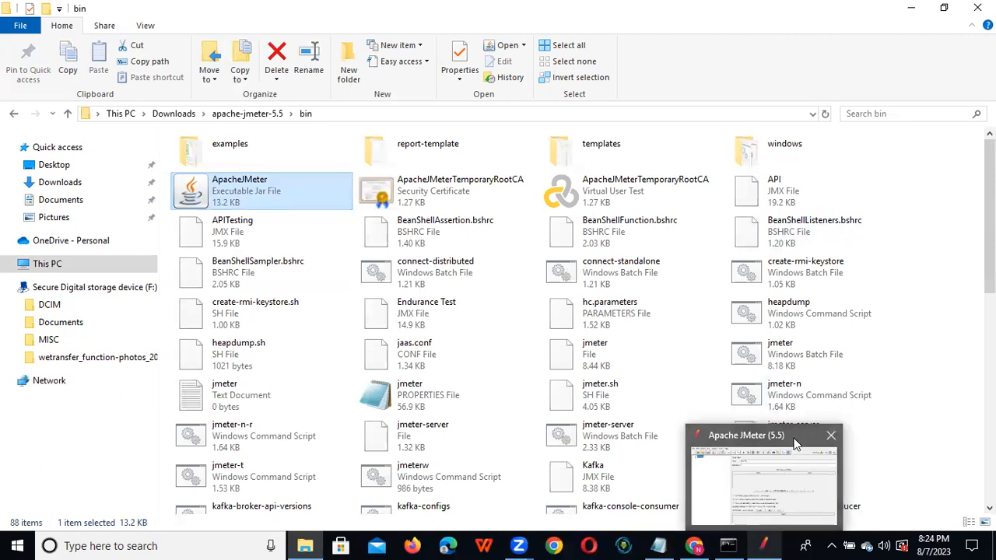
{"action": "left_click", "coordinate": [777, 488]}
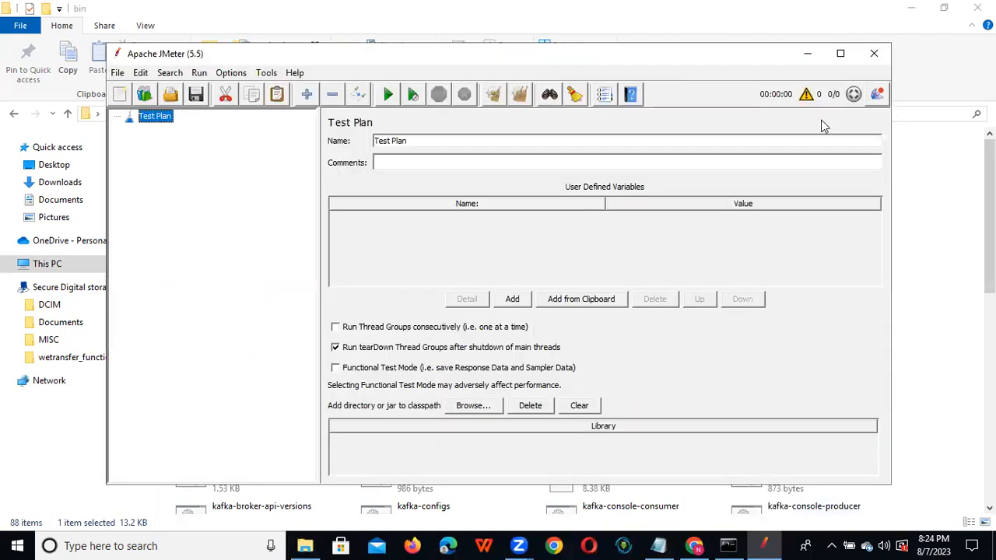
{"action": "left_click", "coordinate": [840, 54]}
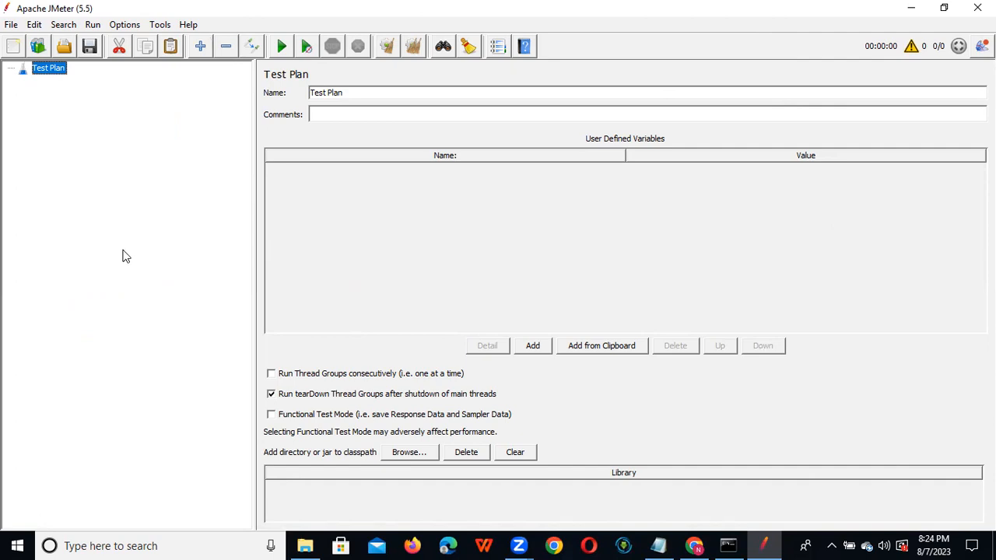
Examine the element types that can be added to the Test Plan, including Threads (Users), Timer, Post Processors and Assertions.
{"action": "right_click", "coordinate": [56, 76]}
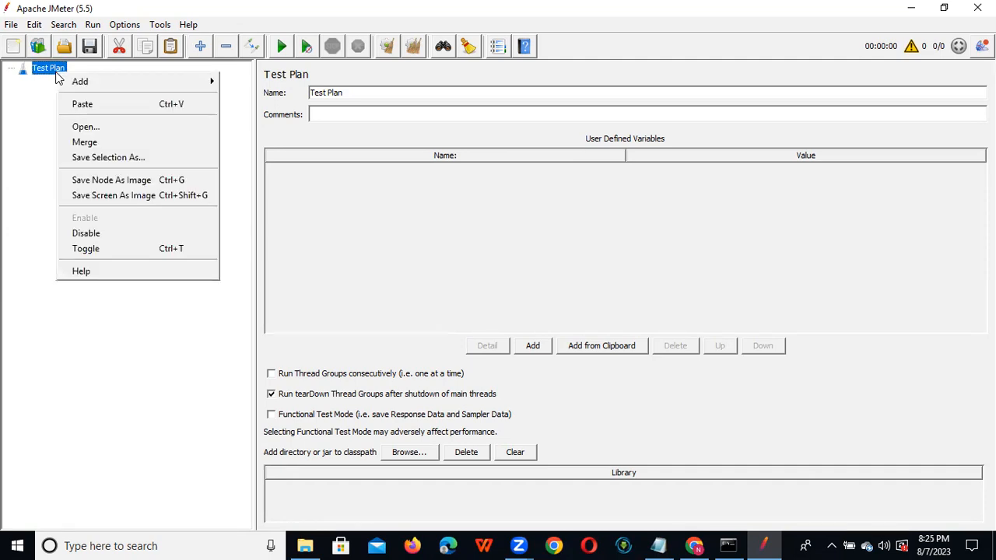
{"action": "mouse_move", "coordinate": [200, 86]}
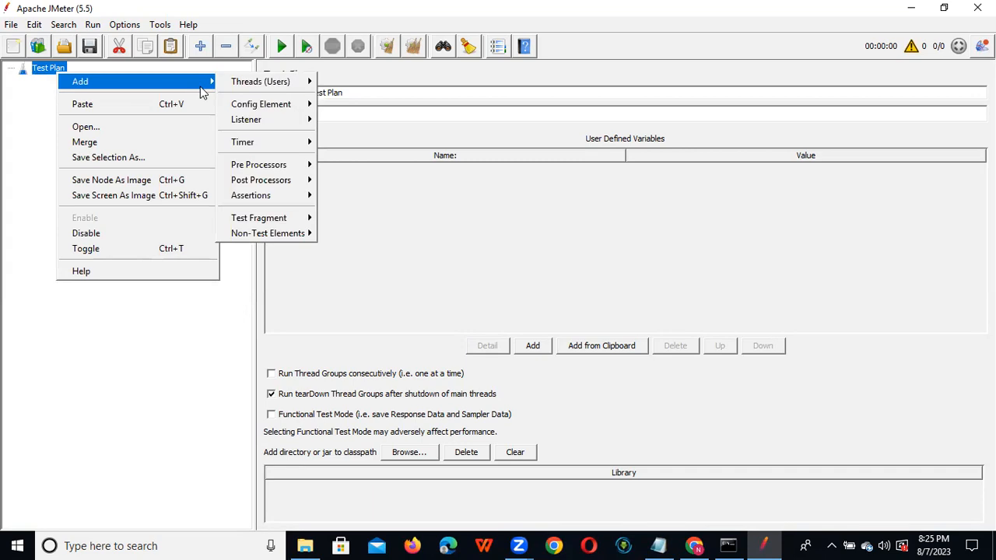
{"action": "mouse_move", "coordinate": [288, 81]}
{"action": "mouse_move", "coordinate": [237, 91]}
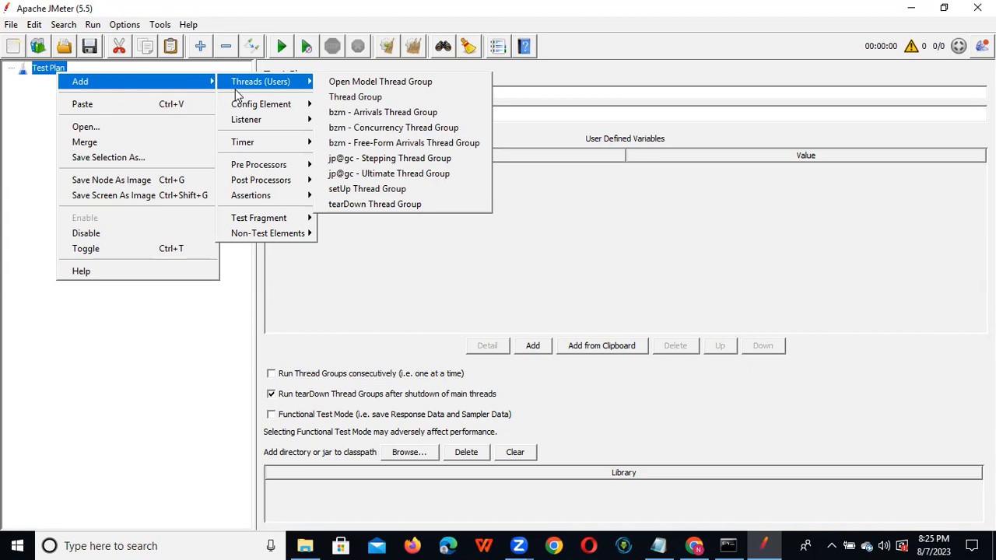
{"action": "mouse_move", "coordinate": [279, 165]}
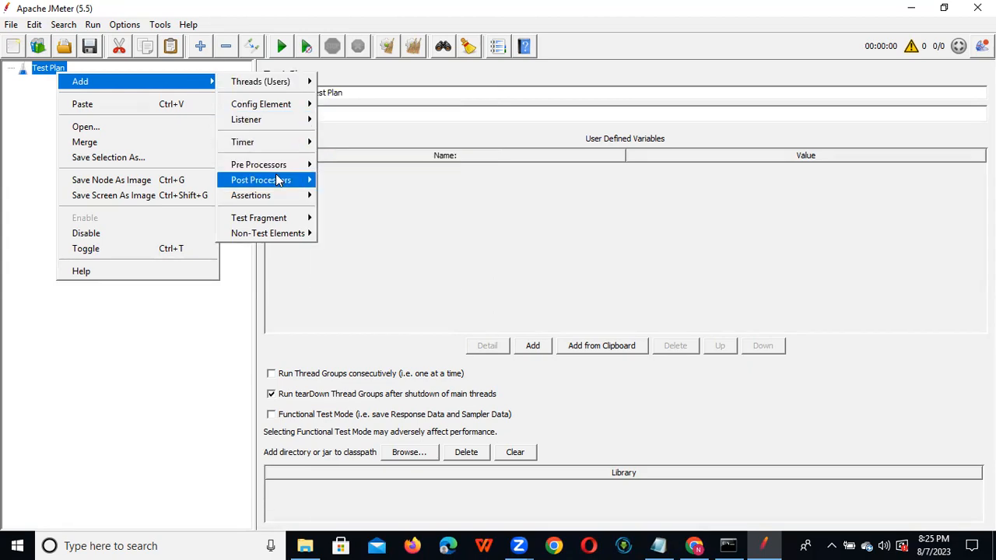
{"action": "mouse_move", "coordinate": [274, 197]}
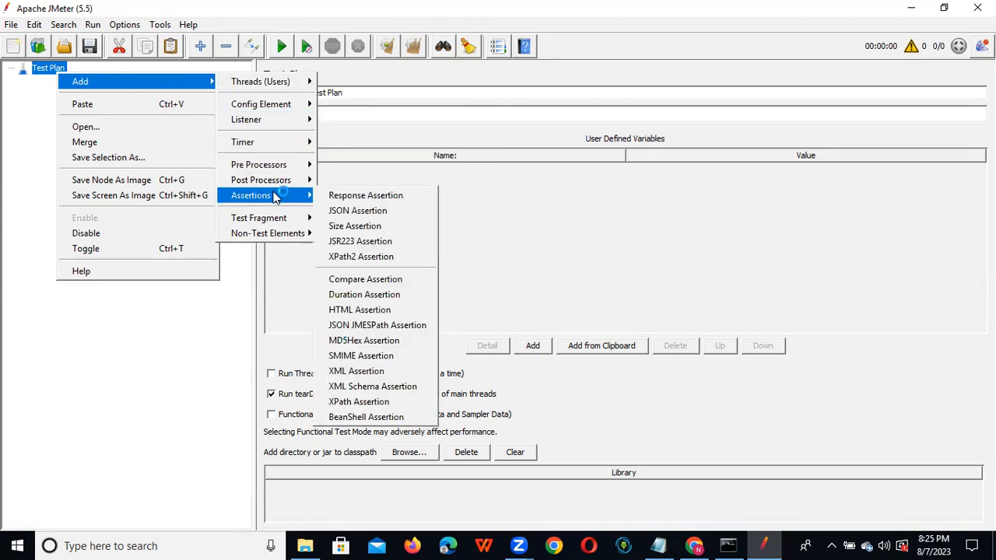
{"action": "mouse_move", "coordinate": [274, 146]}
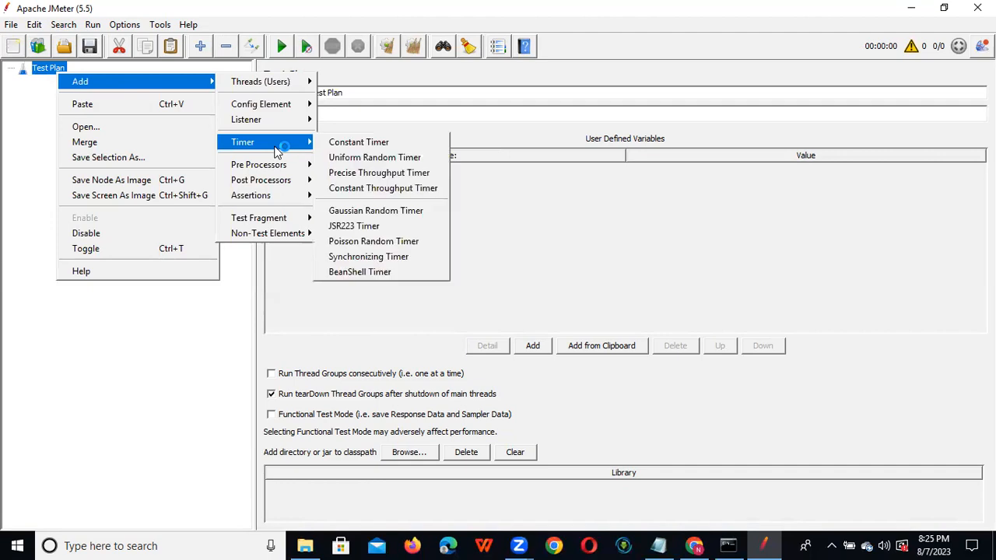
{"action": "mouse_move", "coordinate": [284, 129]}
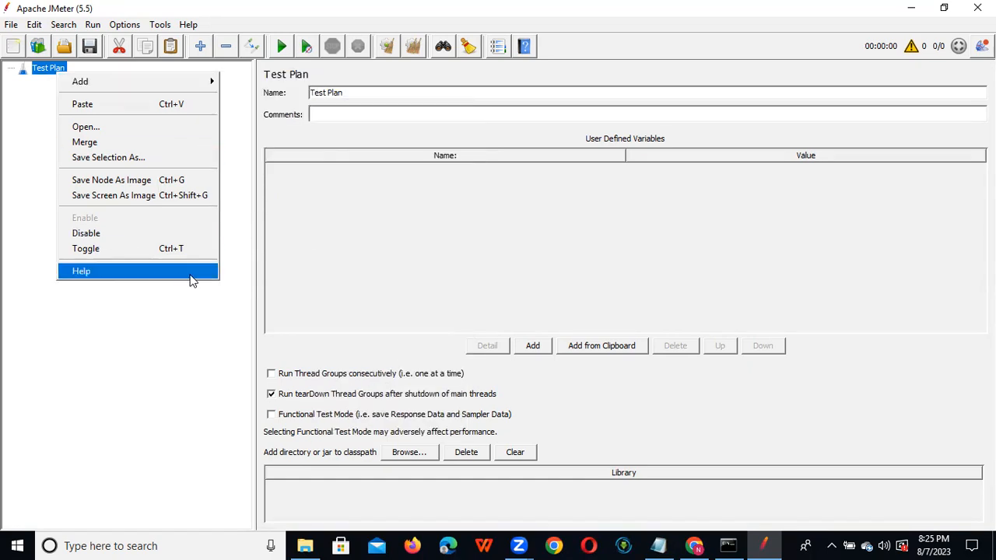
Add a standard Thread Group to the Test Plan.
{"action": "mouse_move", "coordinate": [187, 82]}
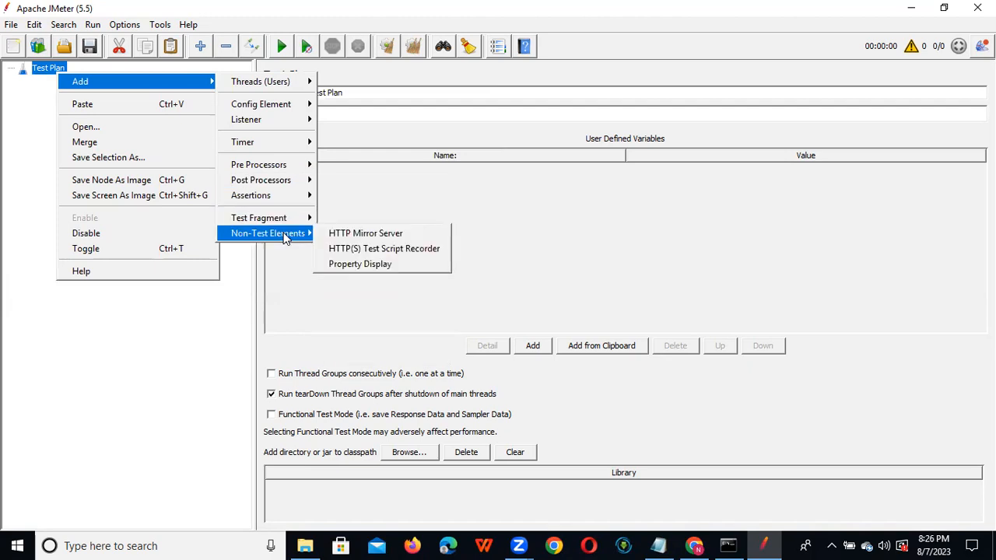
{"action": "mouse_move", "coordinate": [283, 82]}
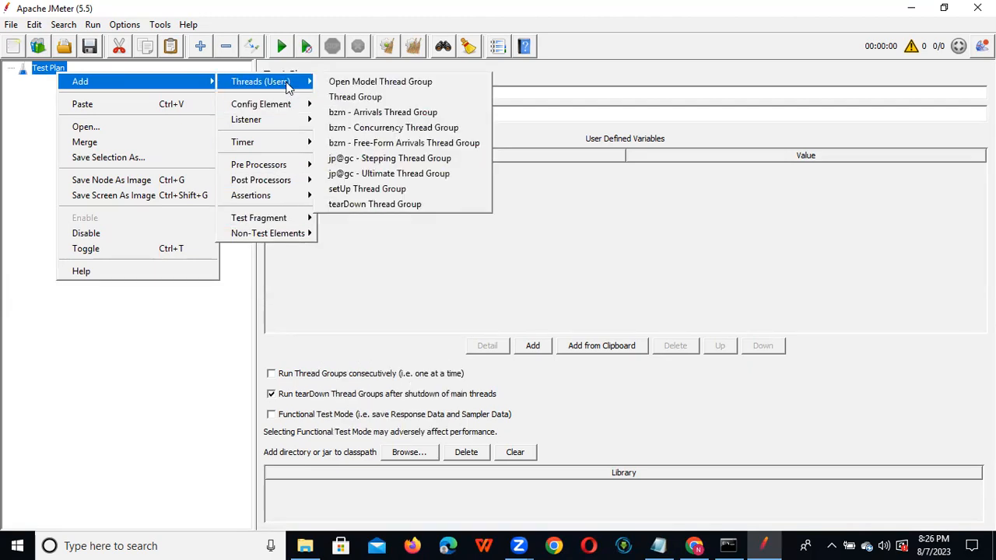
{"action": "left_click", "coordinate": [358, 96]}
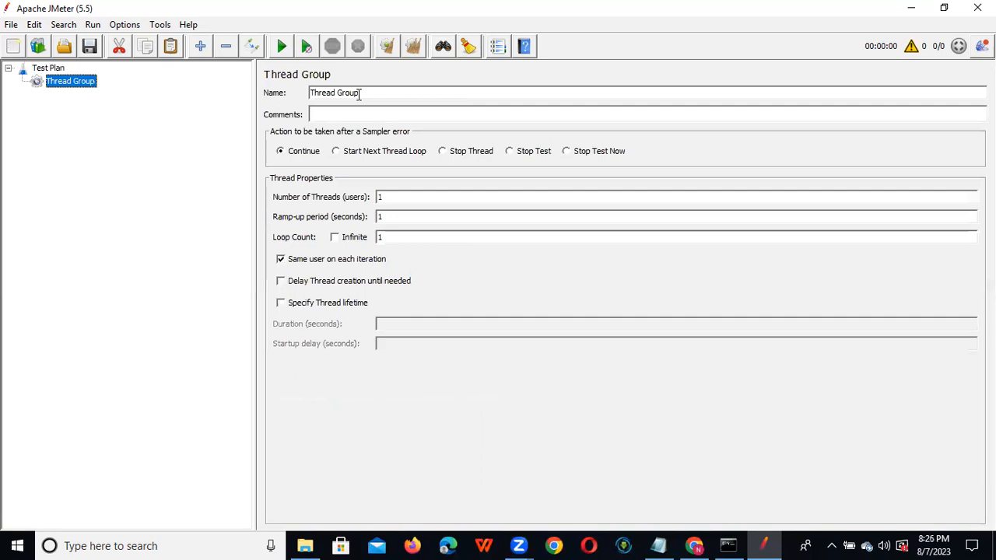
Look over the elements the Thread Group can contain, and remove the Thread Group from the Test Plan.
{"action": "right_click", "coordinate": [74, 85]}
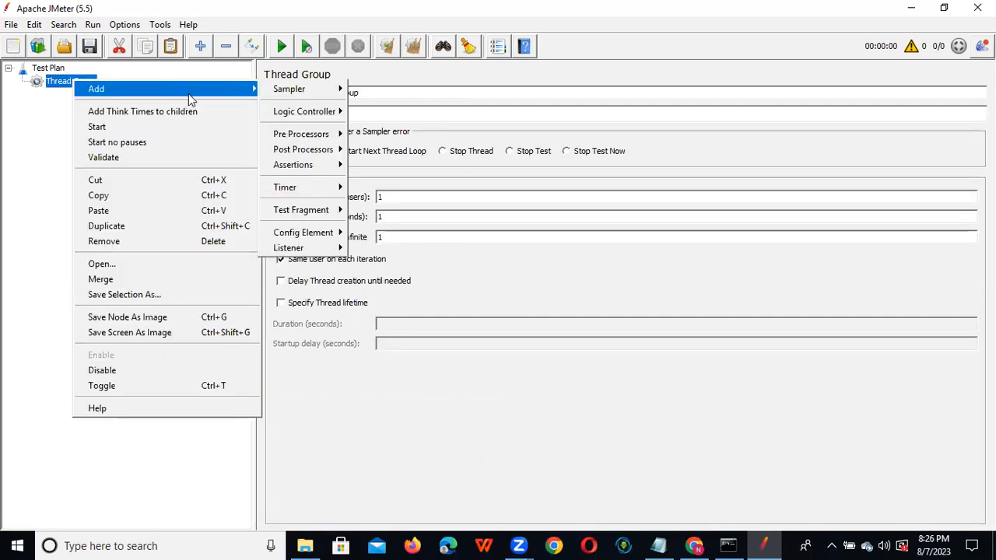
{"action": "mouse_move", "coordinate": [336, 100]}
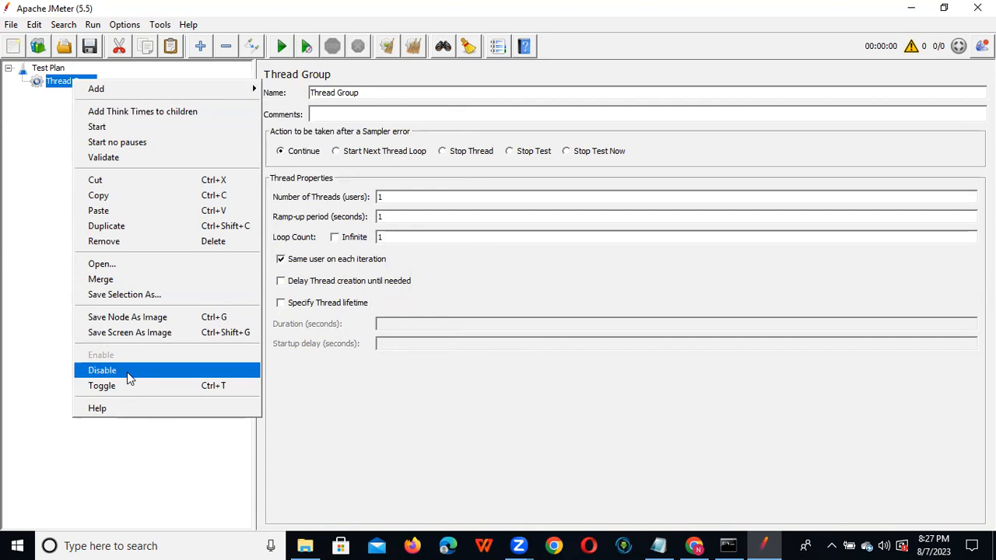
{"action": "left_click", "coordinate": [158, 242]}
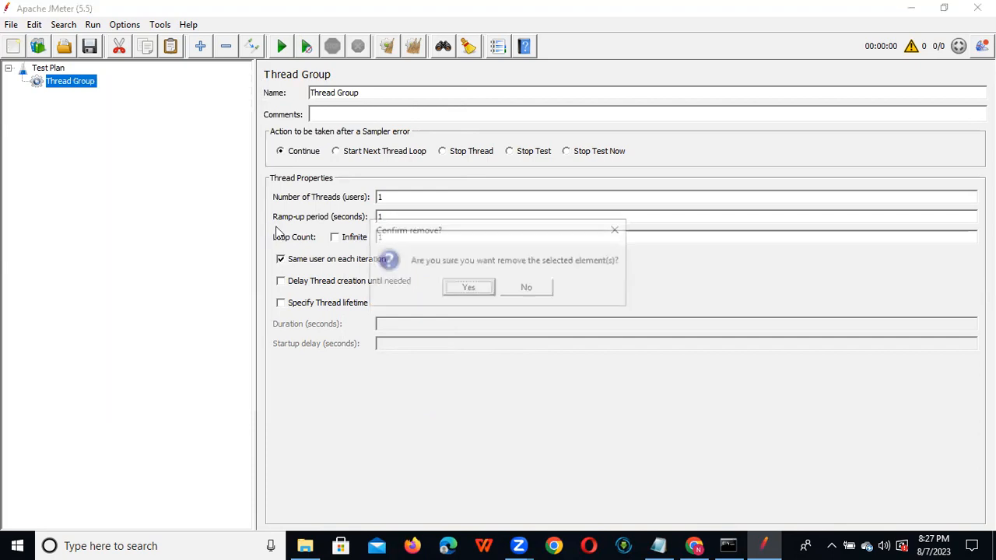
{"action": "left_click", "coordinate": [467, 289]}
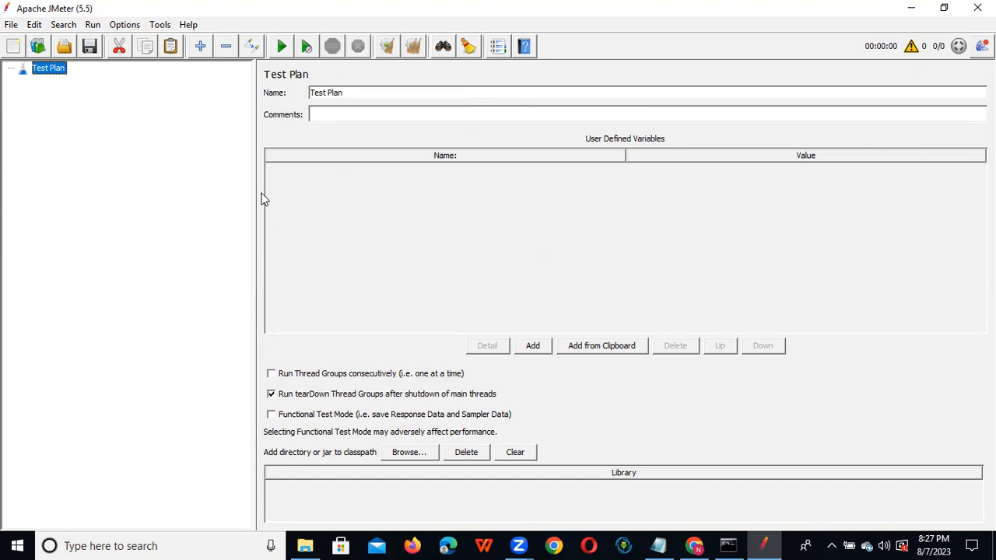
Review the Test Fragment and Non-Test Elements categories available for the Test Plan without adding anything.
{"action": "right_click", "coordinate": [48, 69]}
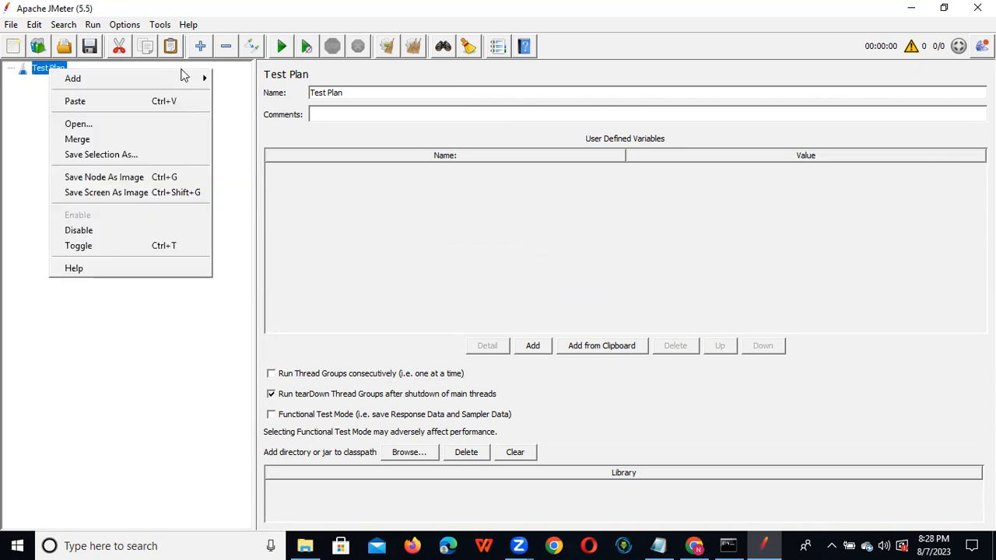
{"action": "mouse_move", "coordinate": [184, 80]}
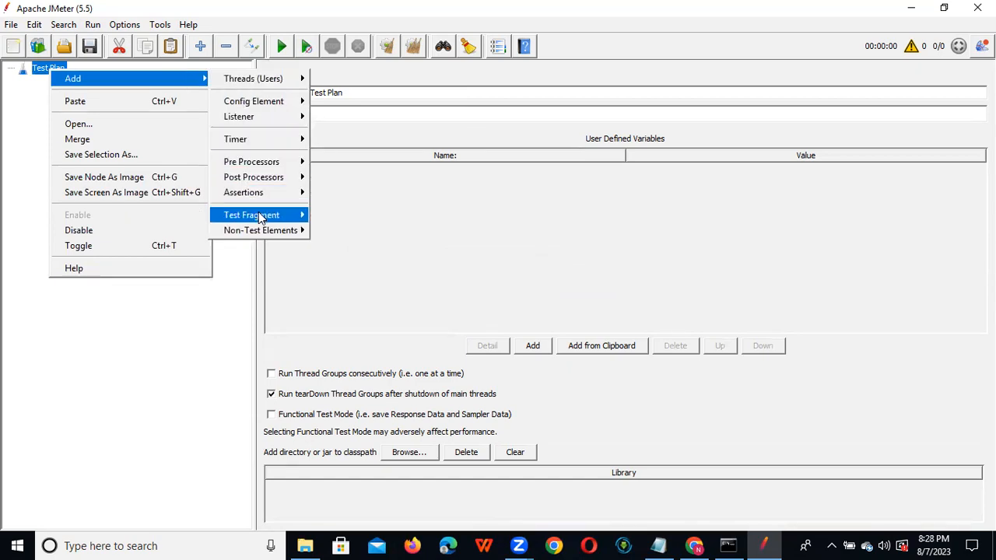
{"action": "mouse_move", "coordinate": [260, 231]}
{"action": "left_click", "coordinate": [100, 383]}
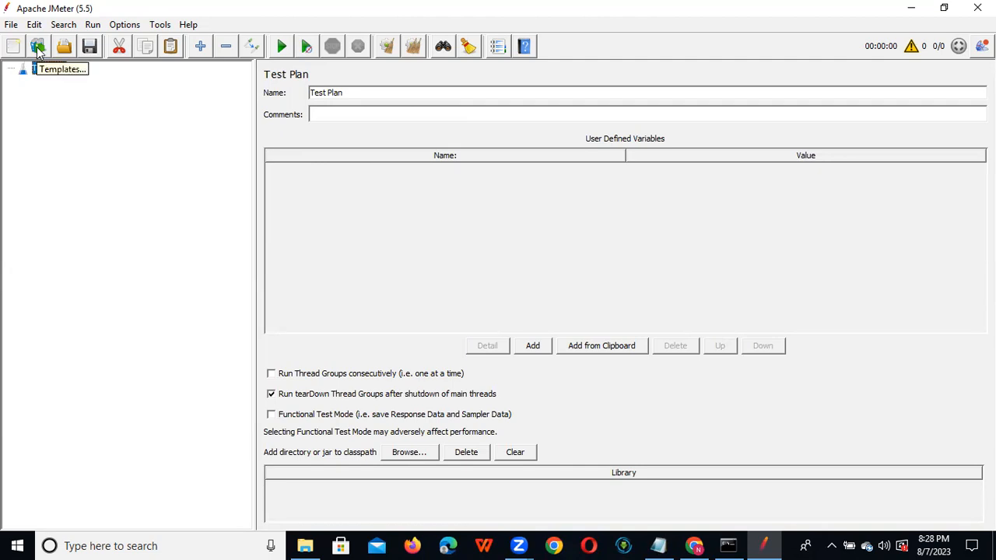
Choose the Recording template for a new test plan and proceed to its parameters.
{"action": "left_click", "coordinate": [37, 47]}
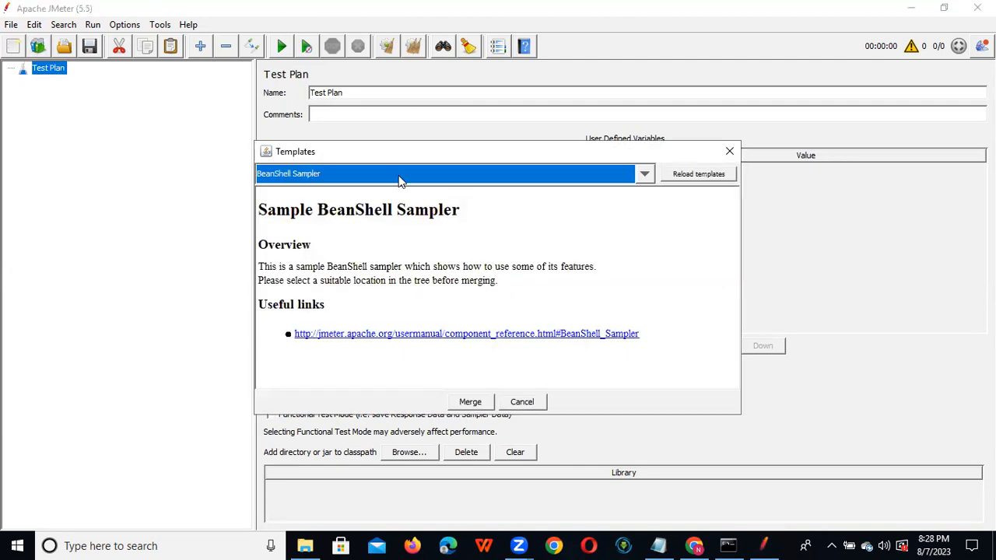
{"action": "left_click", "coordinate": [644, 176]}
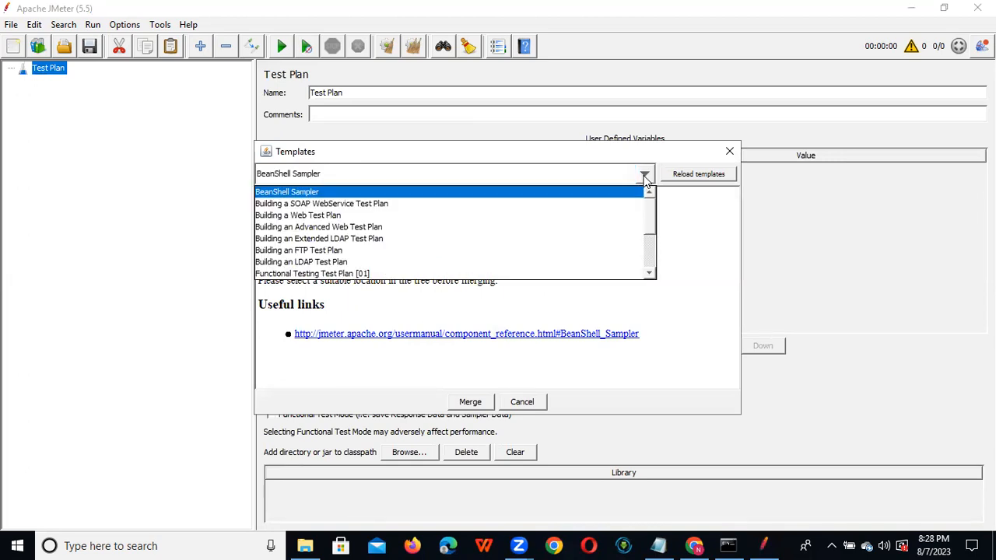
{"action": "key", "text": "r"}
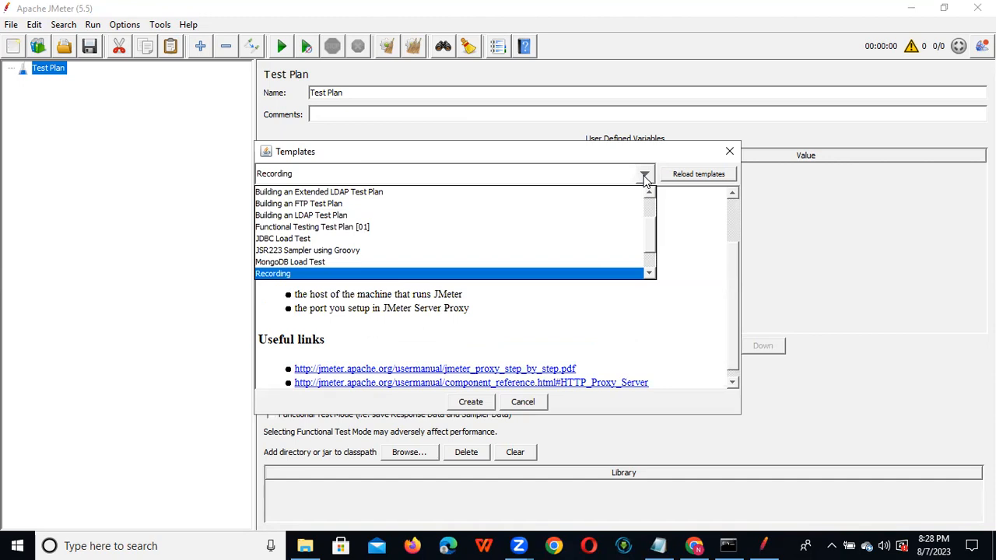
{"action": "left_click", "coordinate": [380, 268]}
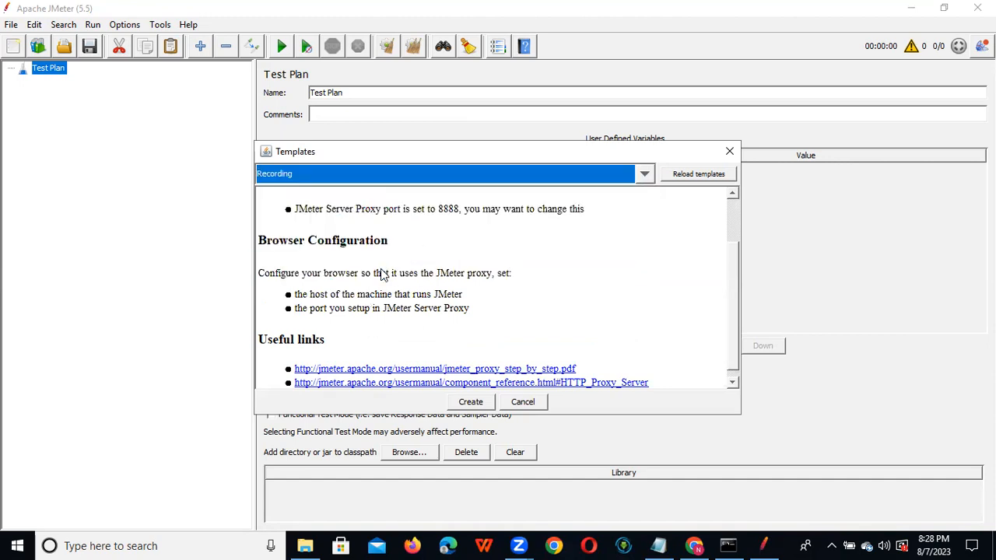
{"action": "left_click", "coordinate": [471, 402]}
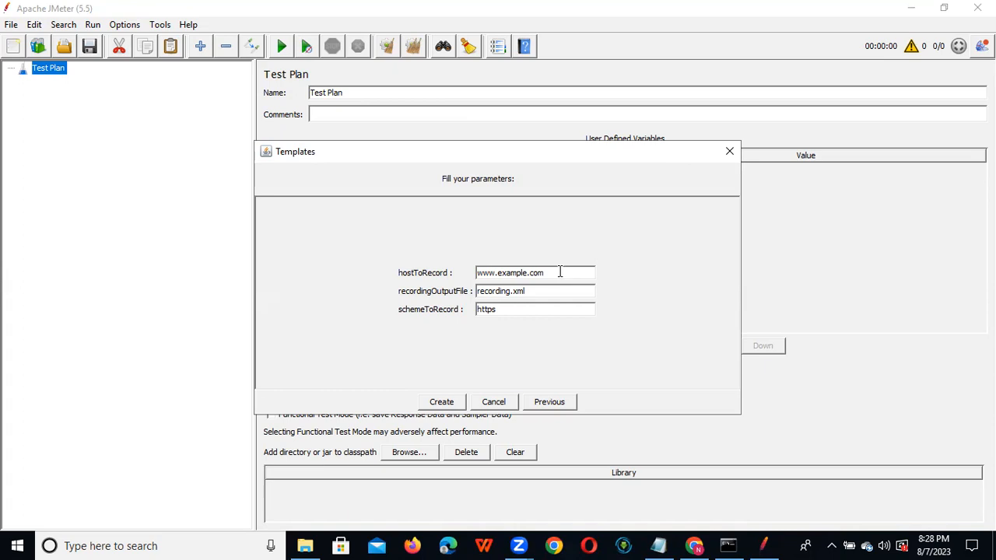
Clear the hostToRecord parameter and create the test plan from the Recording template.
{"action": "left_click_drag", "start_coordinate": [559, 272], "coordinate": [460, 273]}
{"action": "key", "text": "BackSpace"}
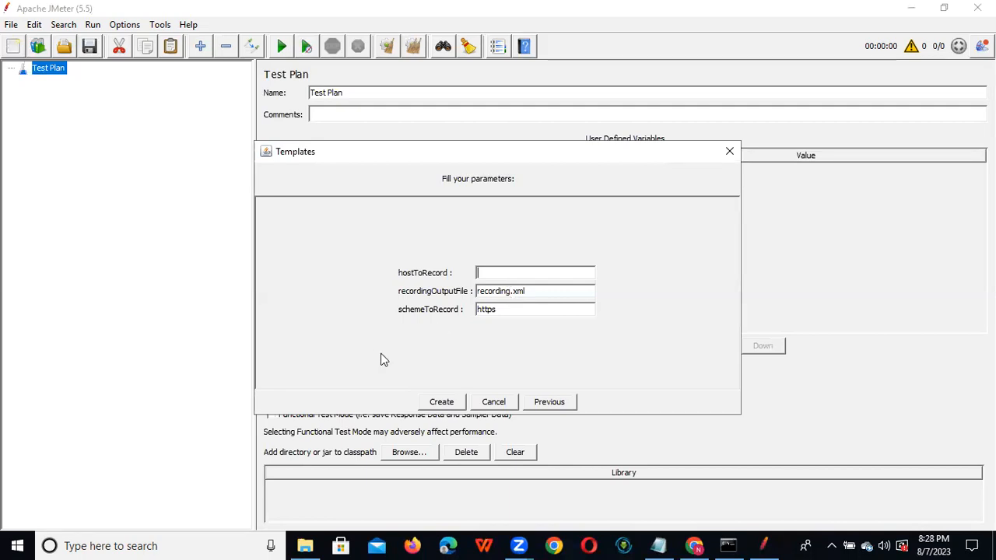
{"action": "left_click", "coordinate": [448, 406]}
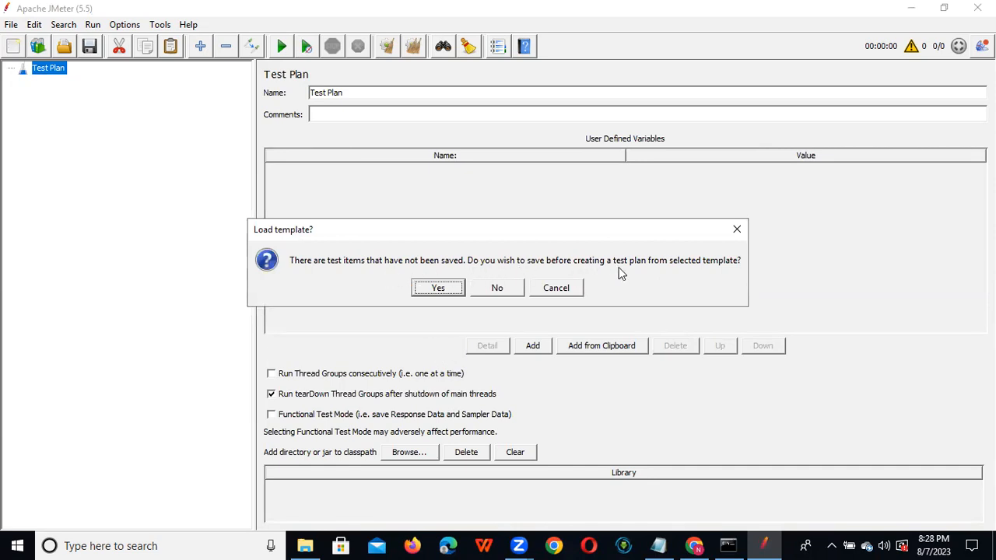
Save the existing test plan to the Desktop as SampleScript.jmx, and merge the Recording template into it.
{"action": "left_click", "coordinate": [421, 290]}
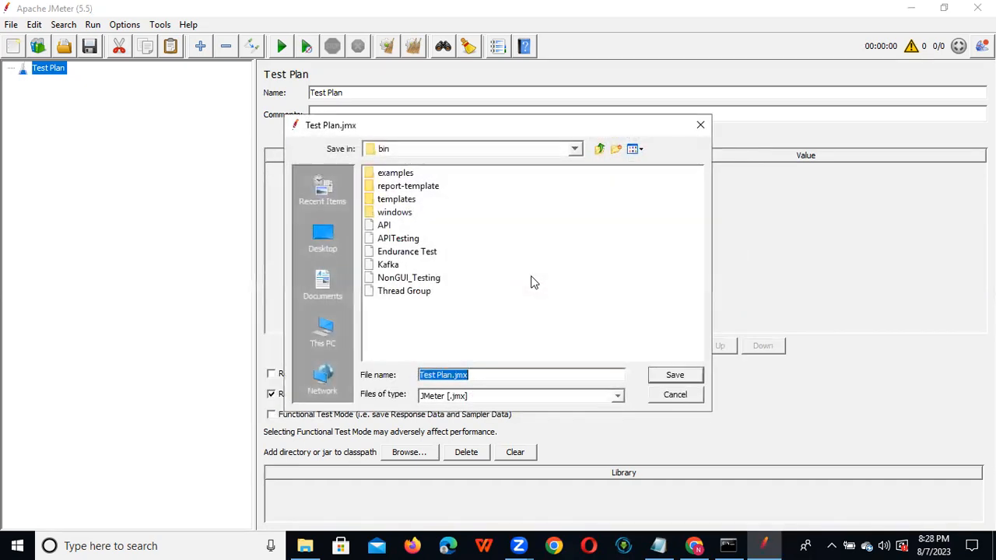
{"action": "left_click", "coordinate": [451, 374]}
{"action": "left_click_drag", "start_coordinate": [452, 375], "coordinate": [412, 376]}
{"action": "type", "text": "Samp"}
{"action": "type", "text": "leScri"}
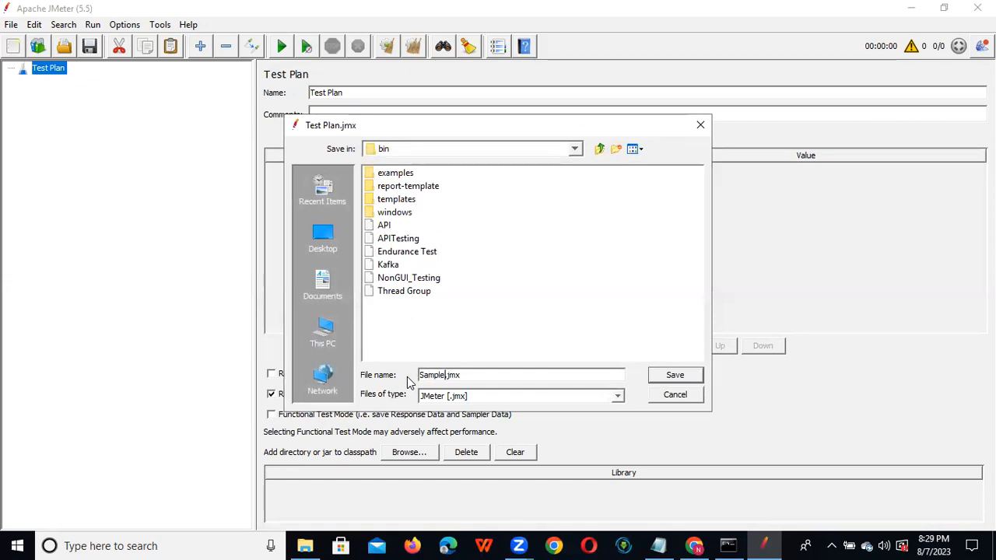
{"action": "type", "text": "pt"}
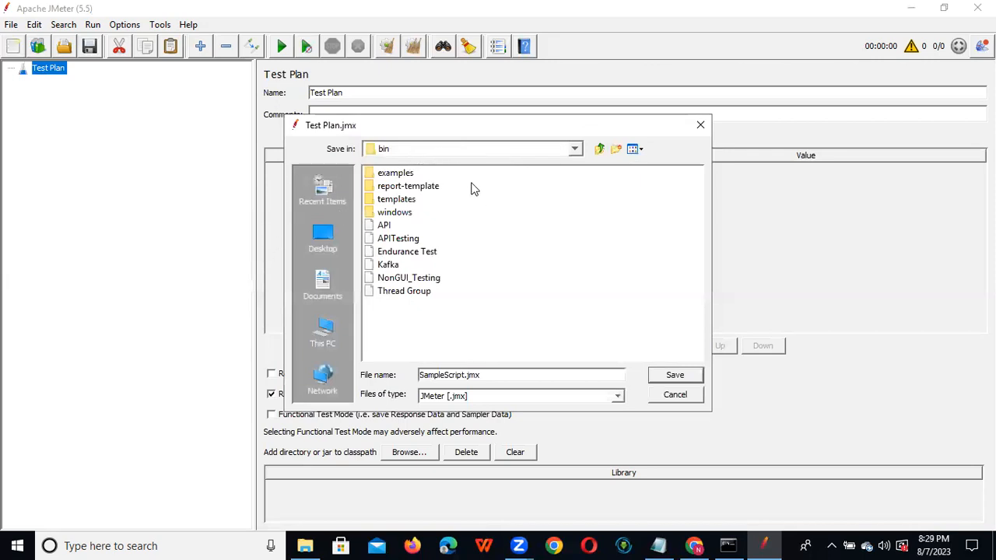
{"action": "left_click", "coordinate": [324, 244]}
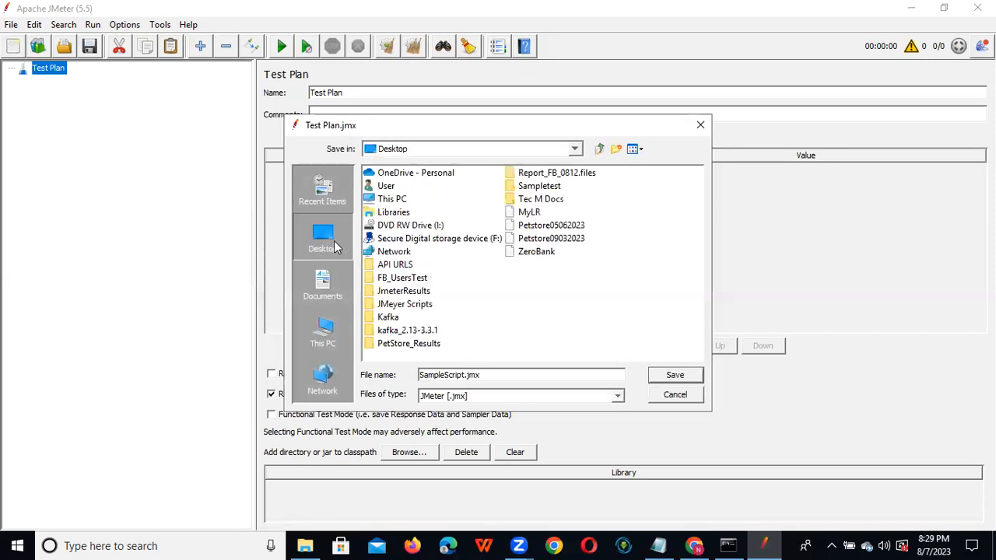
{"action": "left_click", "coordinate": [675, 376]}
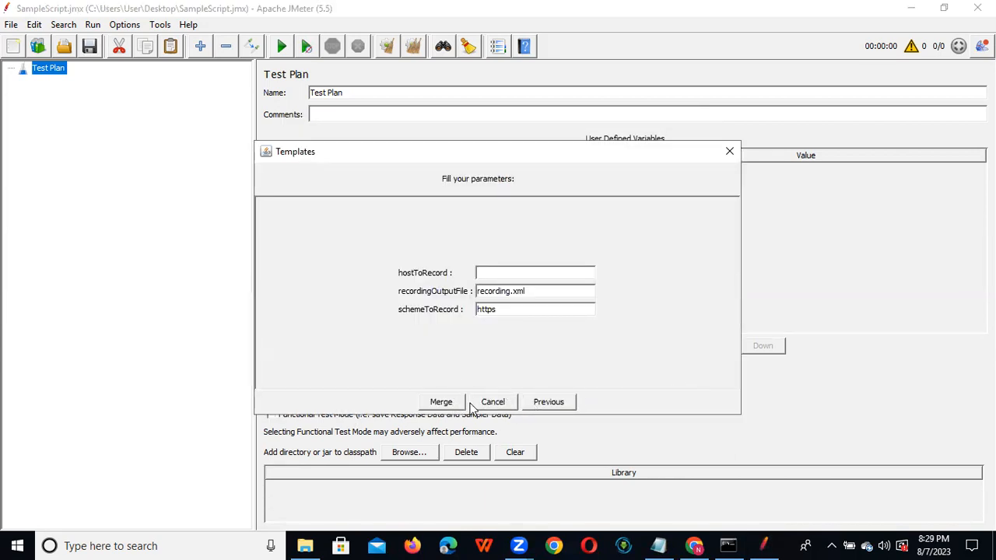
{"action": "left_click", "coordinate": [442, 402]}
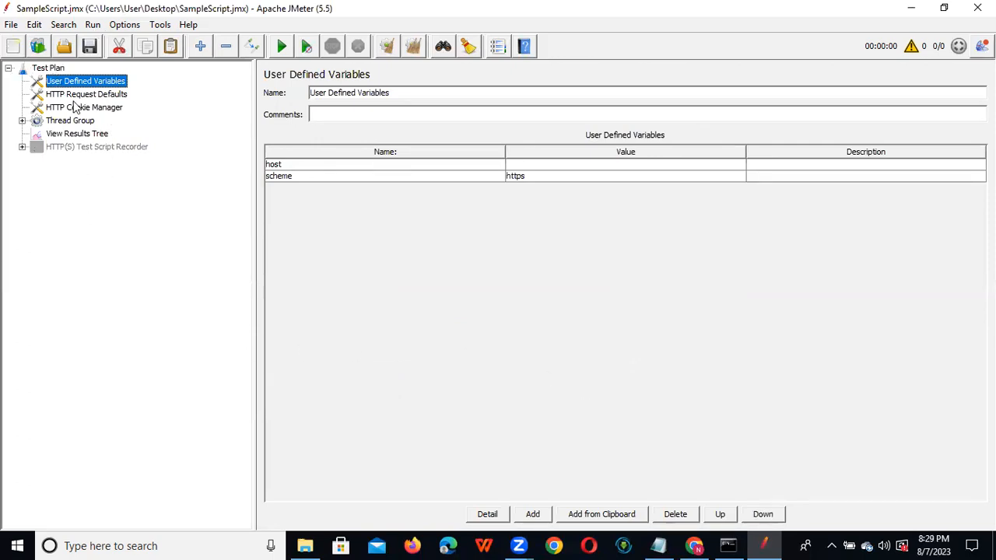
Review the template's elements from User Defined Variables through the Recording Controller to the HTTP(S) Test Script Recorder and its contents.
{"action": "left_click", "coordinate": [49, 70]}
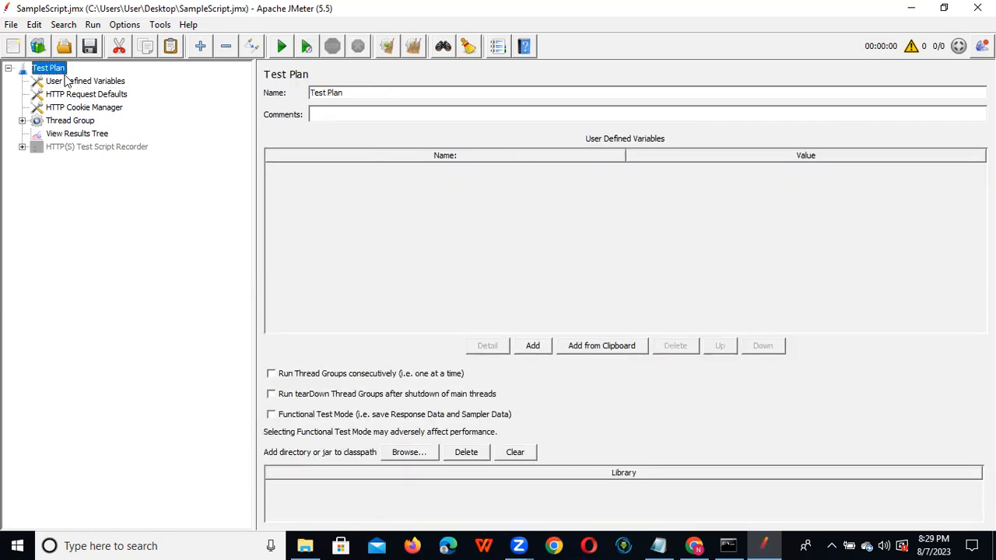
{"action": "left_click", "coordinate": [74, 84]}
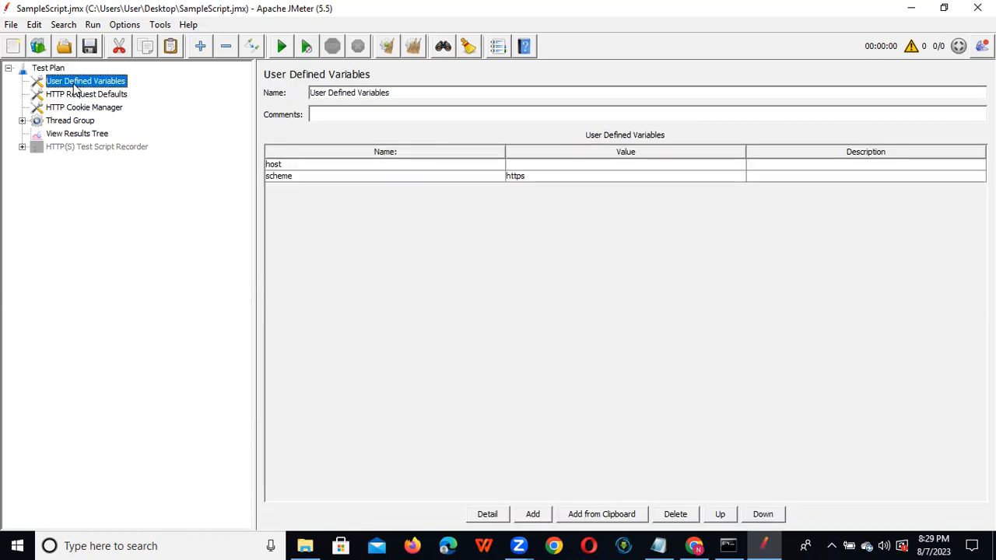
{"action": "left_click", "coordinate": [82, 96]}
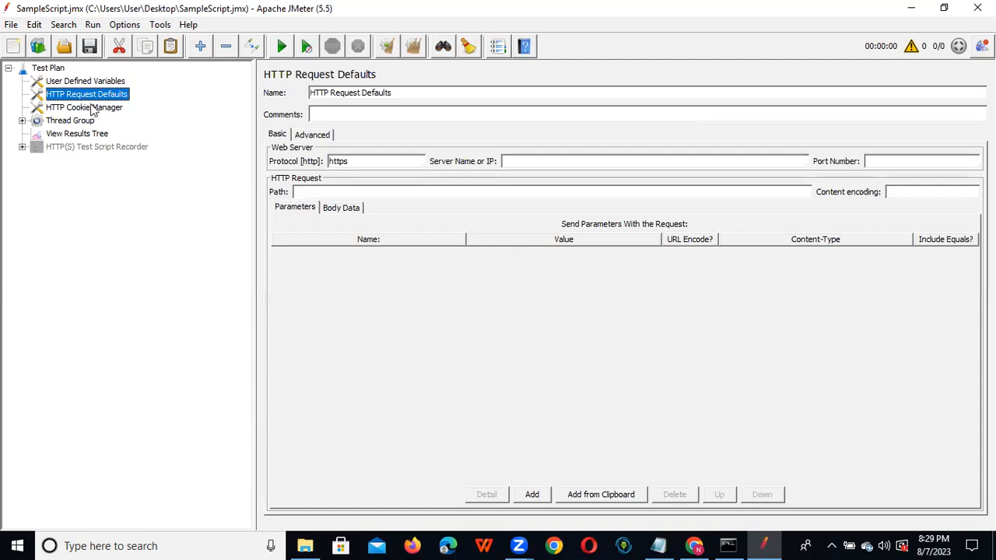
{"action": "left_click", "coordinate": [85, 109]}
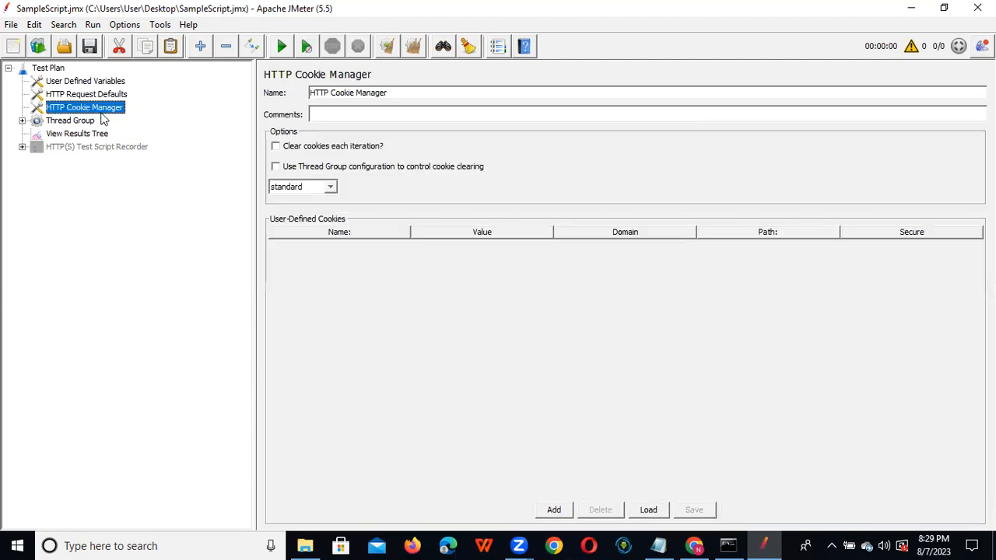
{"action": "left_click", "coordinate": [22, 121]}
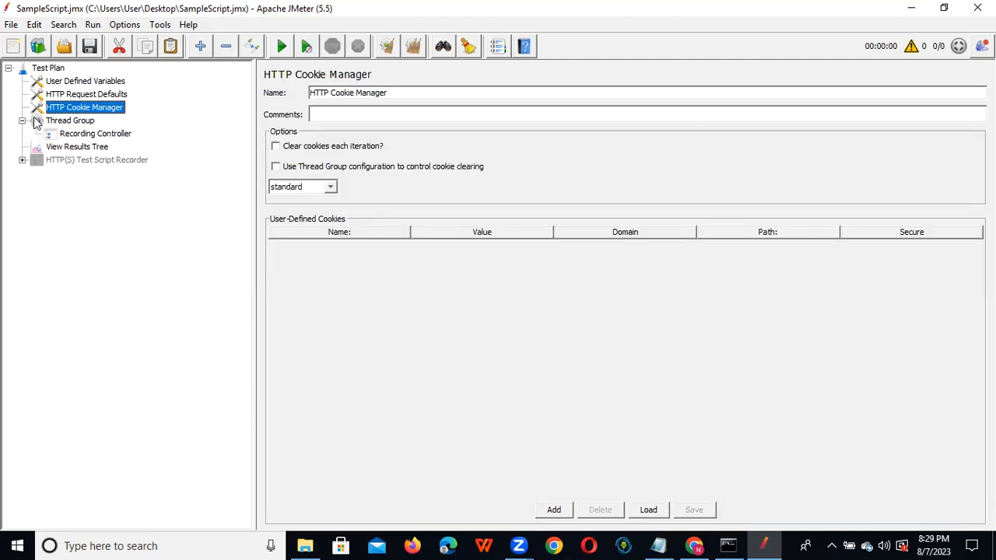
{"action": "left_click", "coordinate": [80, 137]}
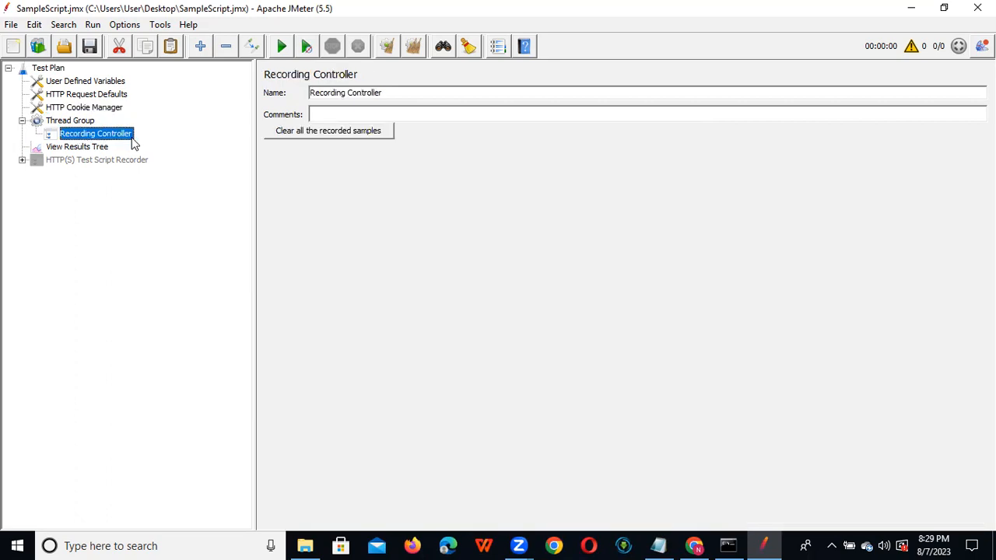
{"action": "left_click", "coordinate": [75, 148]}
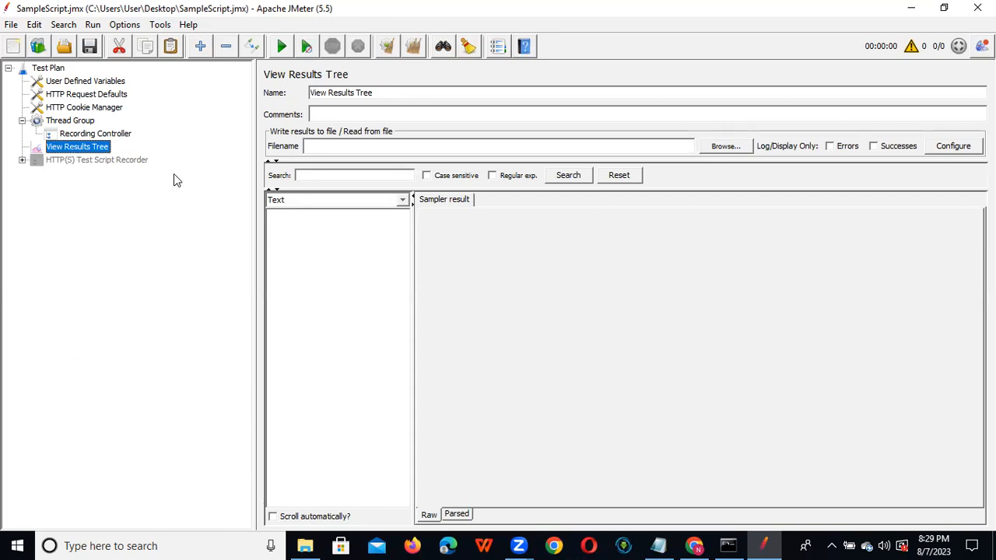
{"action": "left_click", "coordinate": [89, 161]}
{"action": "left_click", "coordinate": [22, 161]}
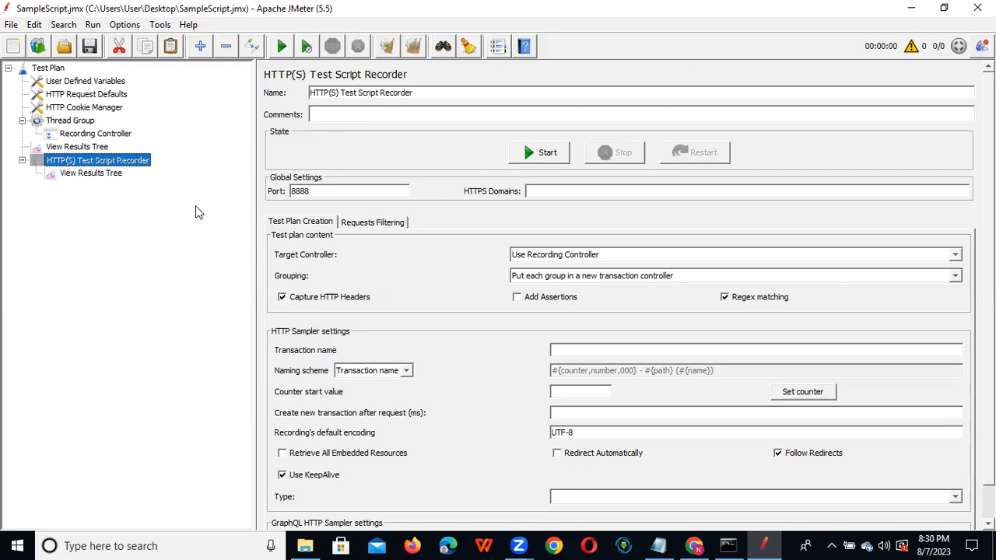
Check the Listener and Non-Test Elements available for the Test Plan without adding anything.
{"action": "left_click", "coordinate": [57, 68]}
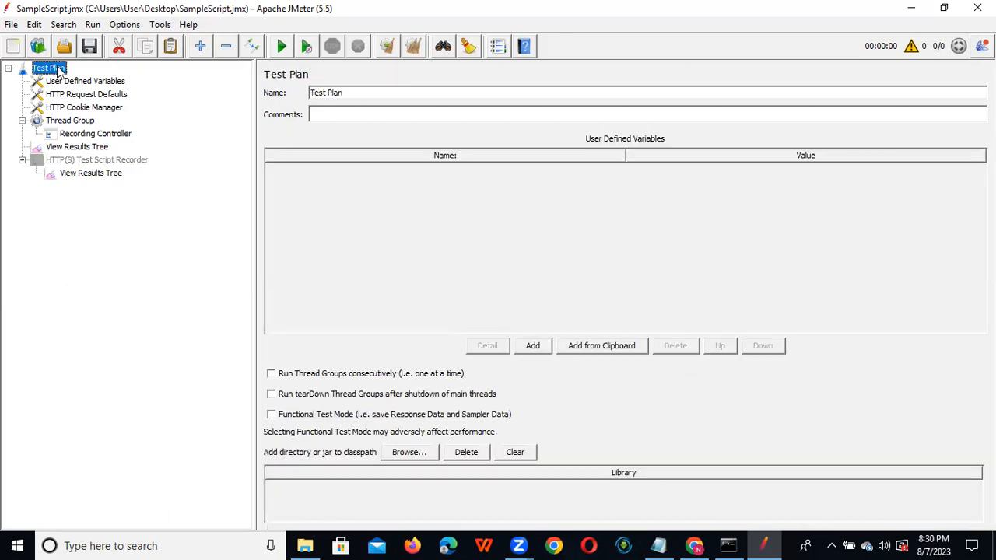
{"action": "right_click", "coordinate": [57, 68]}
{"action": "mouse_move", "coordinate": [183, 70]}
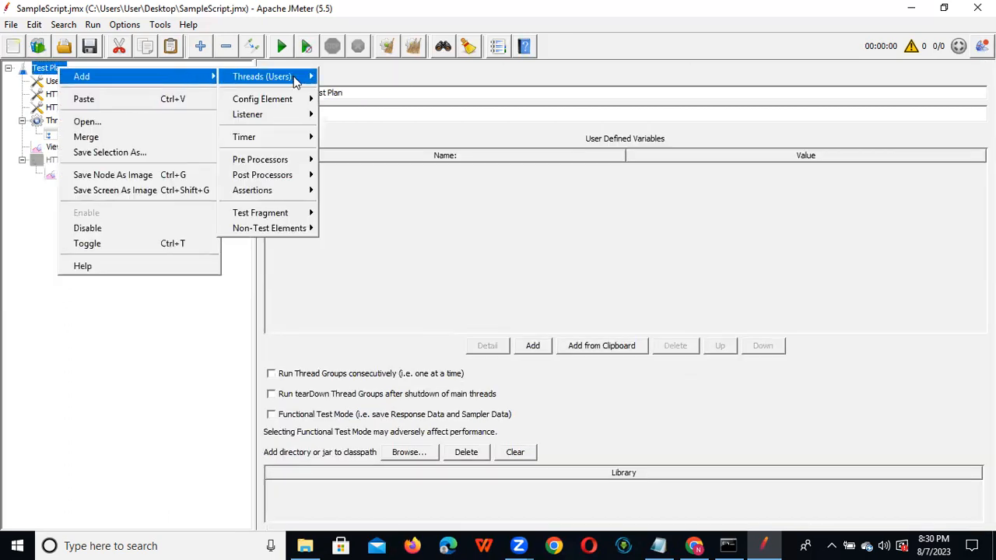
{"action": "mouse_move", "coordinate": [295, 81]}
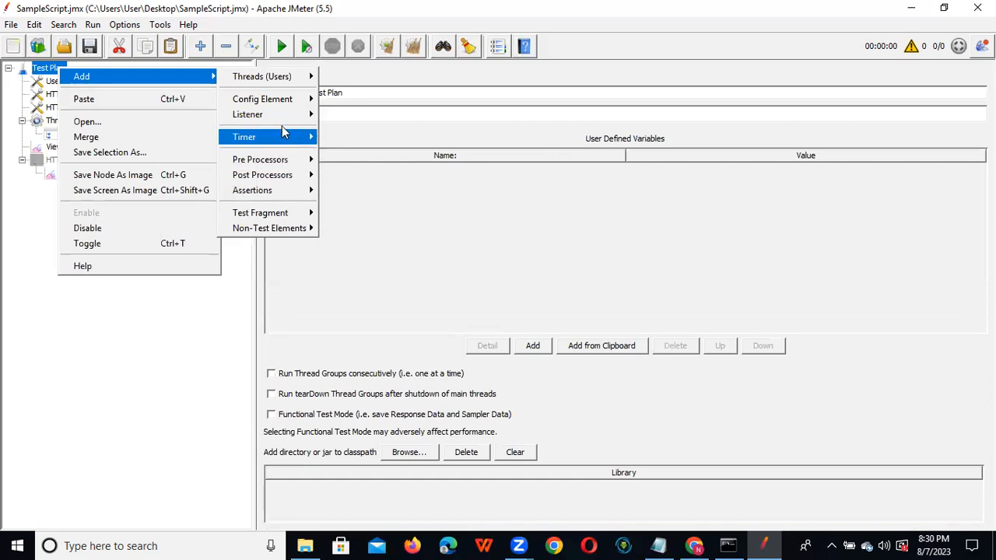
{"action": "mouse_move", "coordinate": [285, 117]}
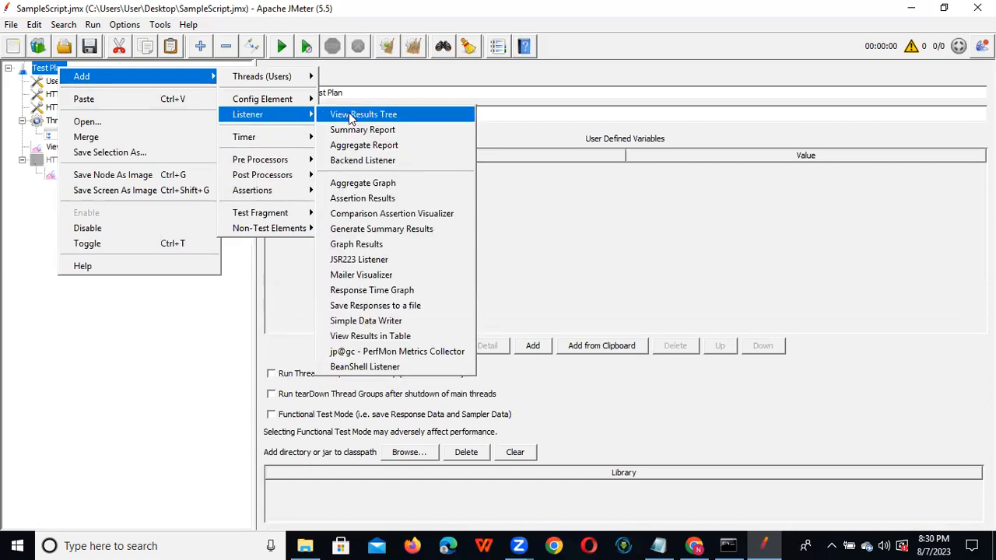
{"action": "mouse_move", "coordinate": [286, 235]}
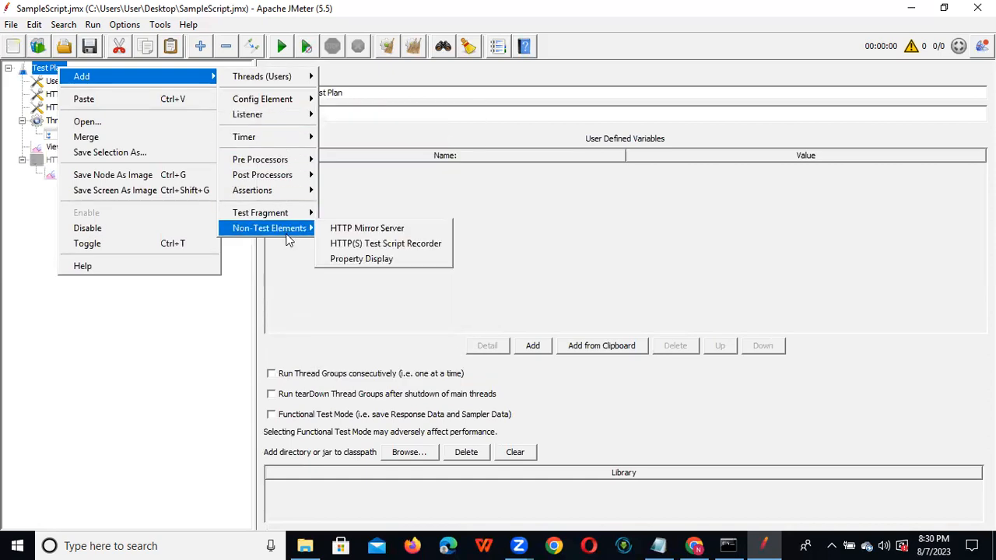
{"action": "left_click", "coordinate": [207, 328]}
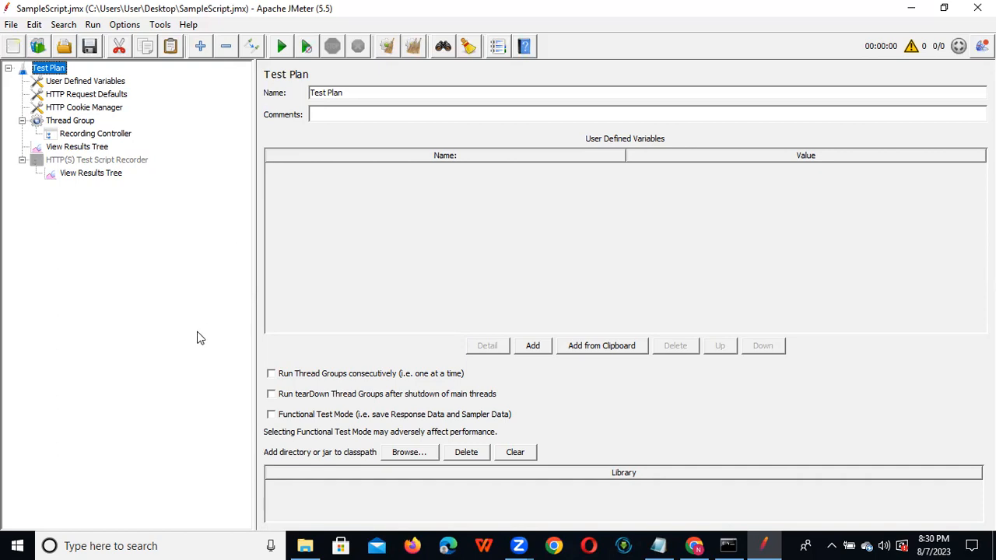
Enable the HTTP(S) Test Script Recorder in the test plan.
{"action": "left_click", "coordinate": [109, 161]}
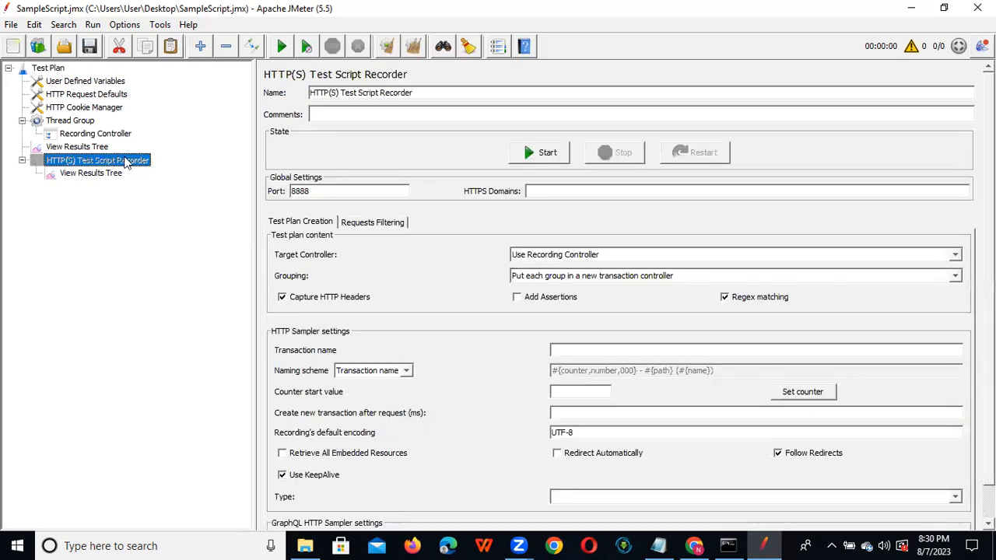
{"action": "right_click", "coordinate": [124, 161]}
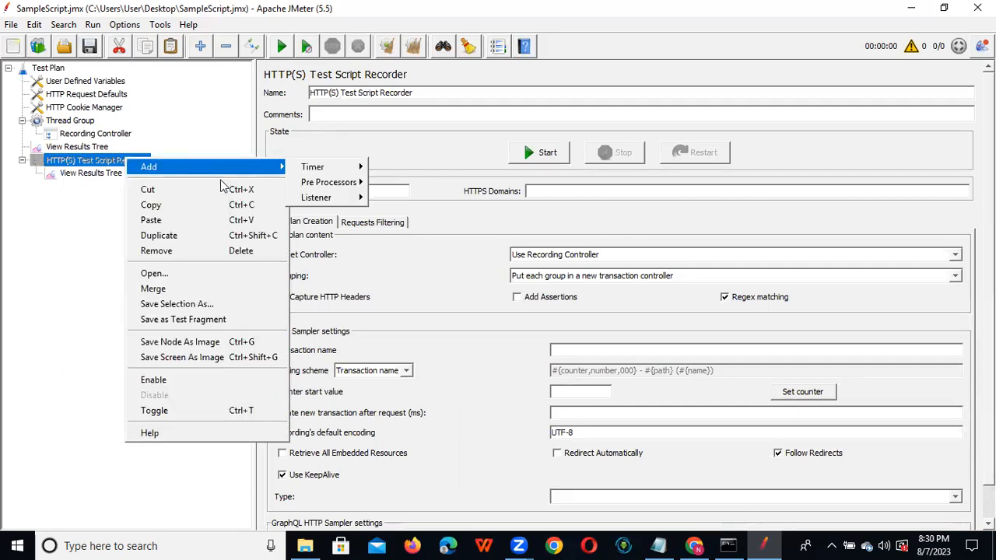
{"action": "left_click", "coordinate": [207, 381]}
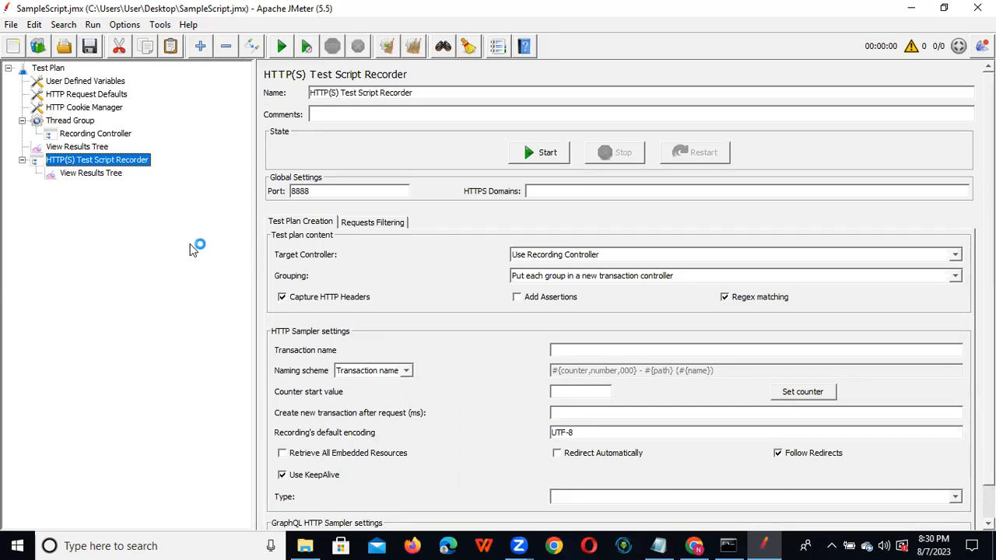
Switch to Chrome and open petstore.octoperf.com/actions/Catalog.action in a new tab.
{"action": "left_click", "coordinate": [688, 545]}
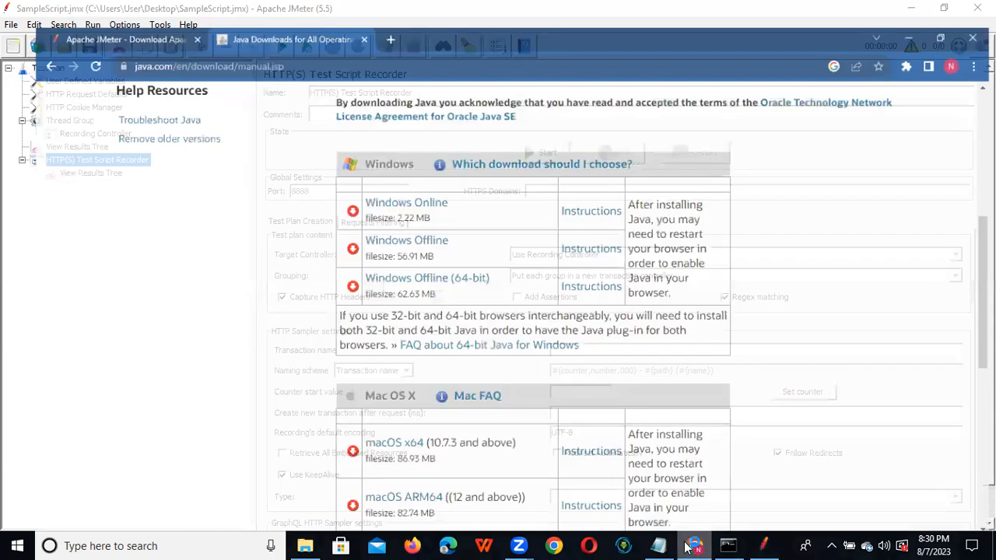
{"action": "left_click", "coordinate": [377, 12]}
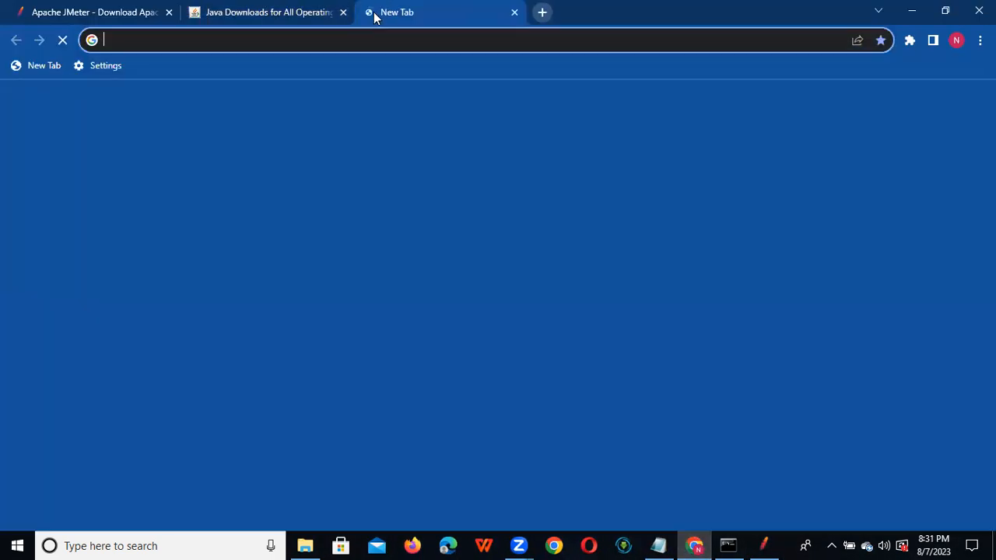
{"action": "left_click", "coordinate": [147, 38]}
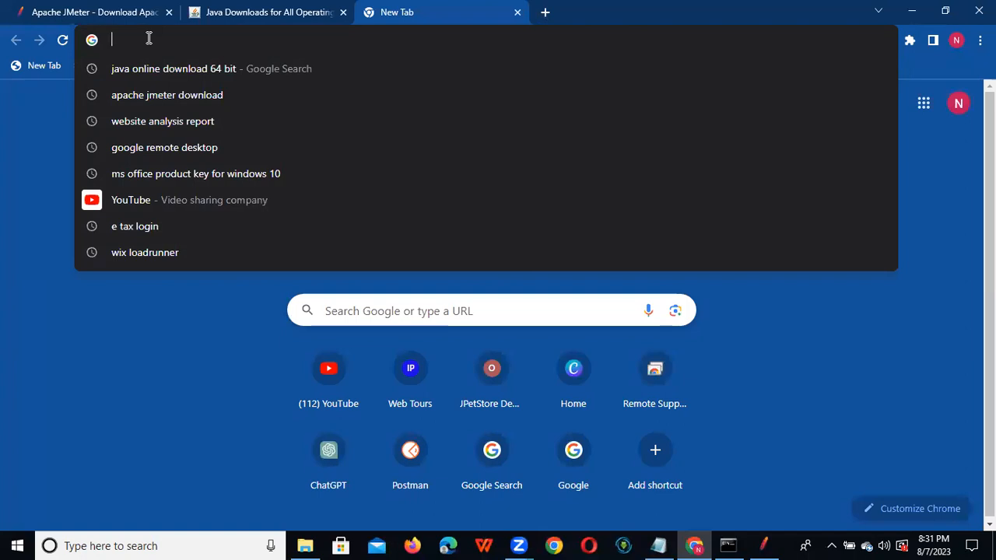
{"action": "type", "text": "pe"}
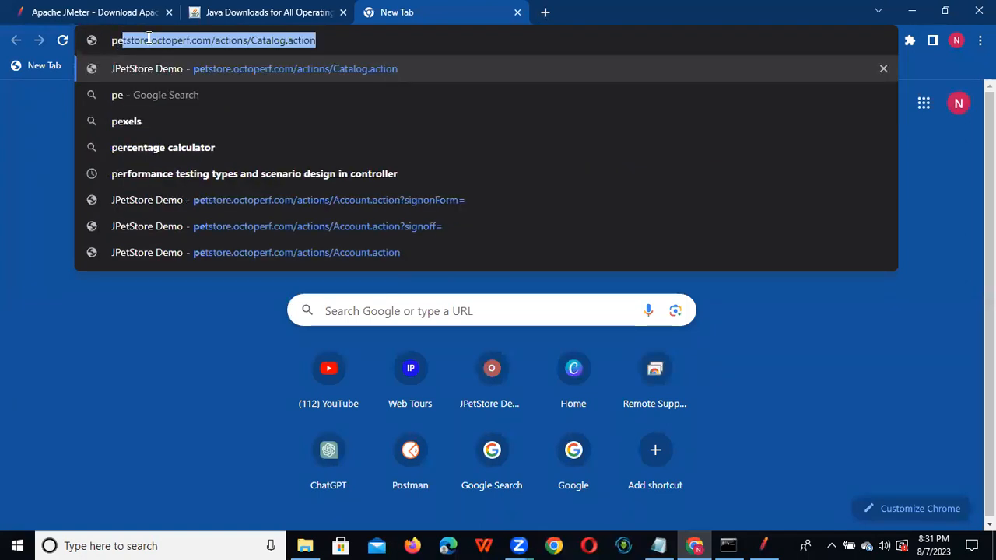
{"action": "key", "text": "Return"}
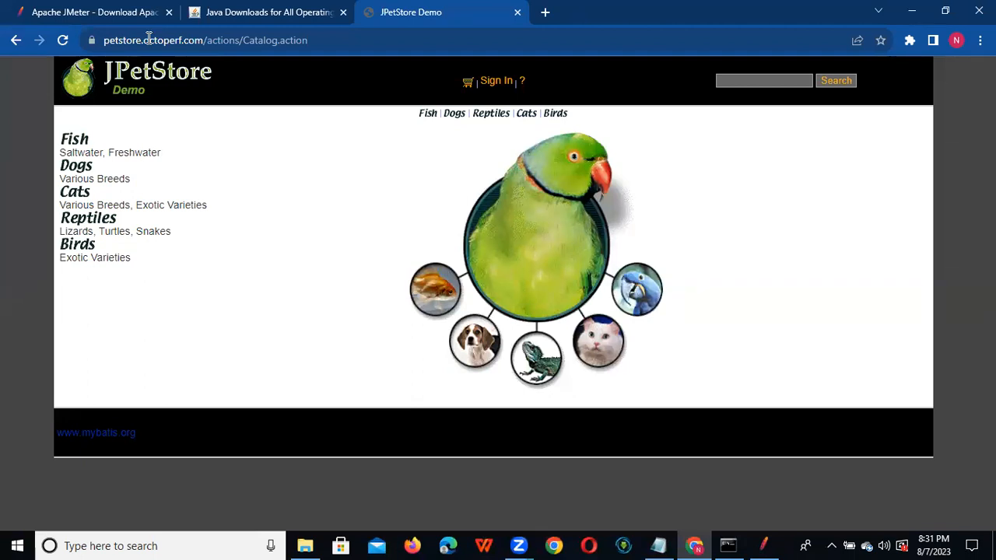
{"action": "left_click", "coordinate": [333, 40]}
{"action": "key", "text": "Return"}
{"action": "left_click", "coordinate": [332, 40]}
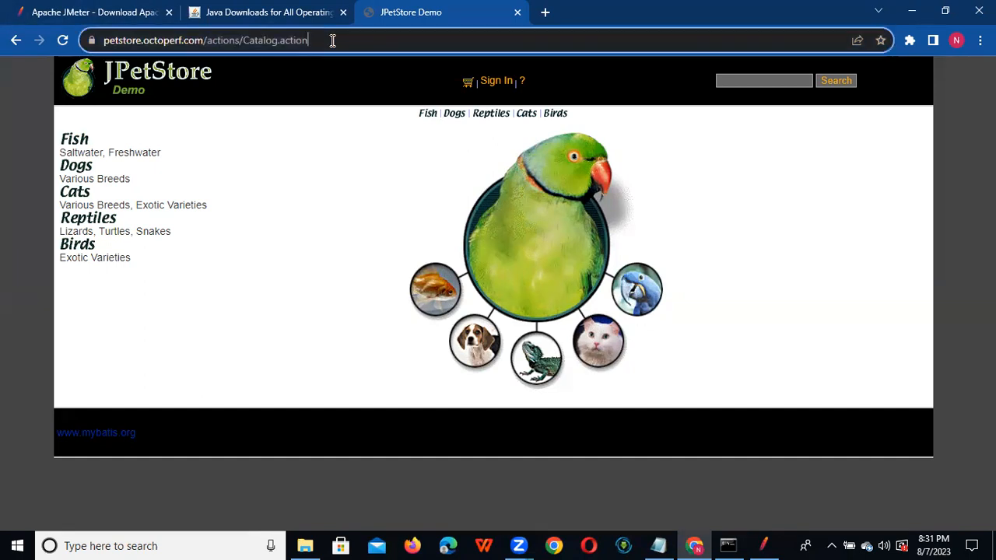
Sign in to JPetStore with the username j2ee and the account password, and dismiss the password-change warning.
{"action": "left_click", "coordinate": [492, 82]}
{"action": "left_click", "coordinate": [495, 179]}
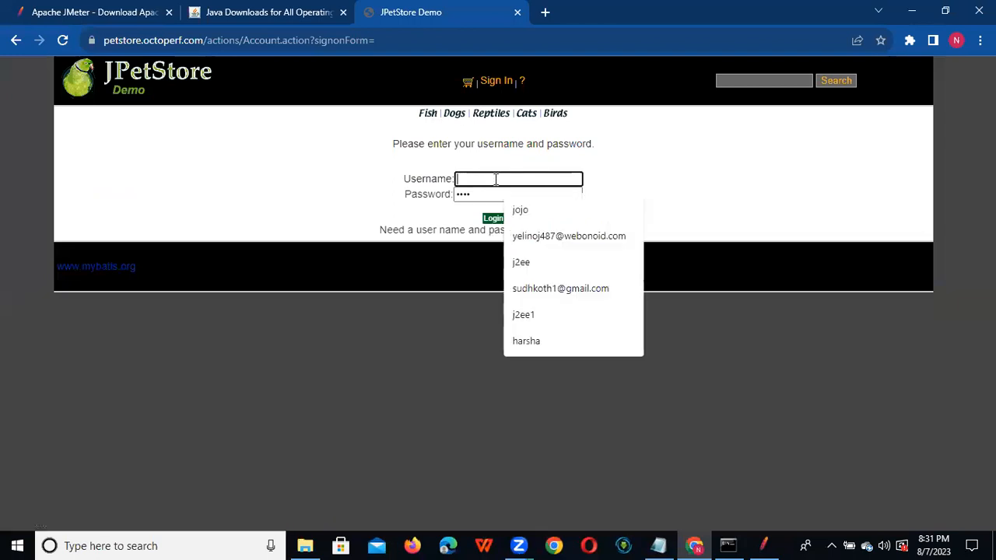
{"action": "type", "text": "j2ee"}
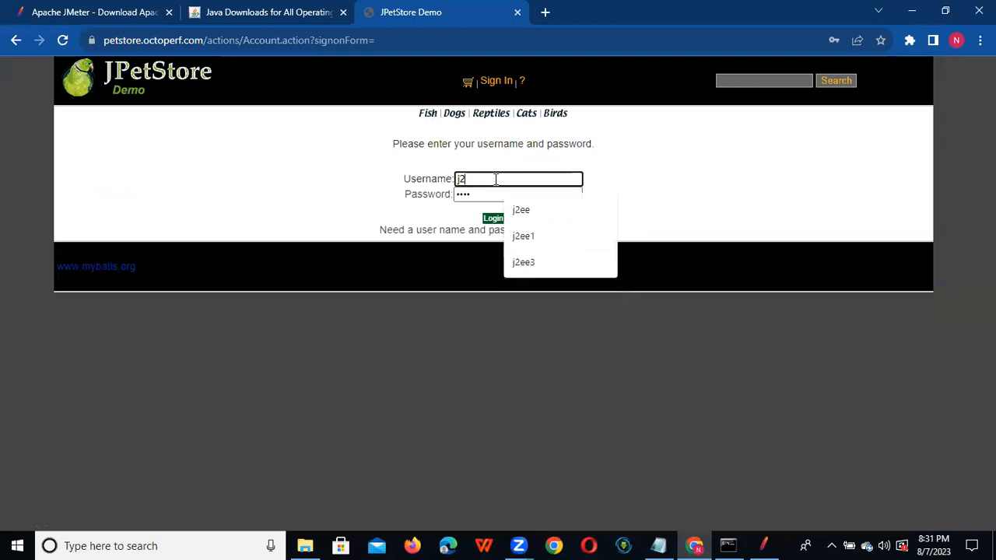
{"action": "double_click", "coordinate": [477, 194]}
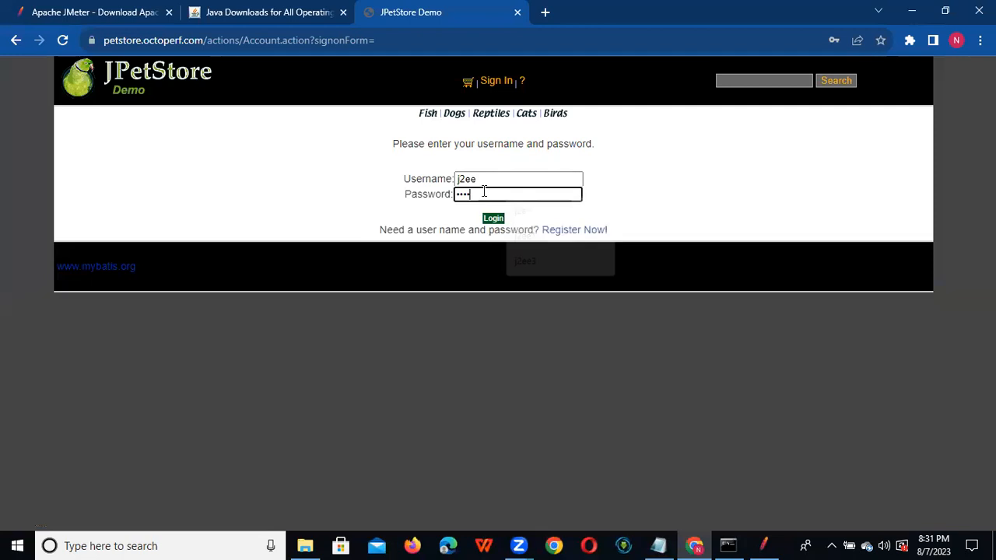
{"action": "key", "text": "BackSpace"}
{"action": "type", "text": "j"}
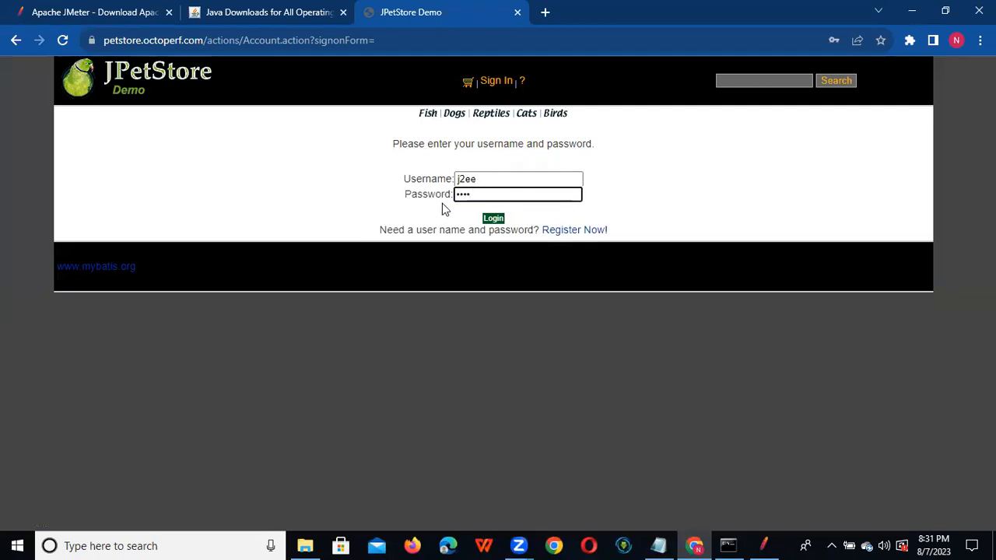
{"action": "left_click", "coordinate": [496, 220]}
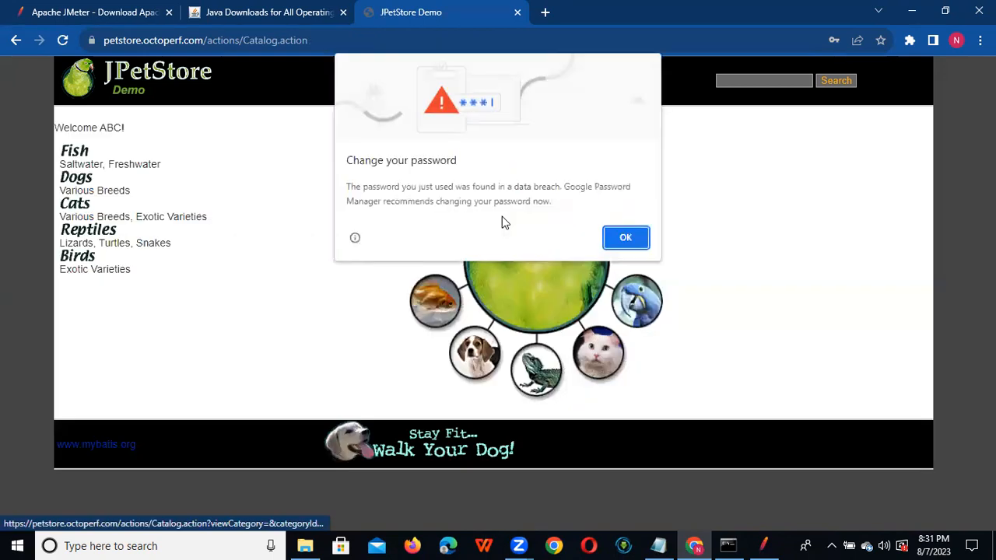
{"action": "left_click", "coordinate": [639, 239]}
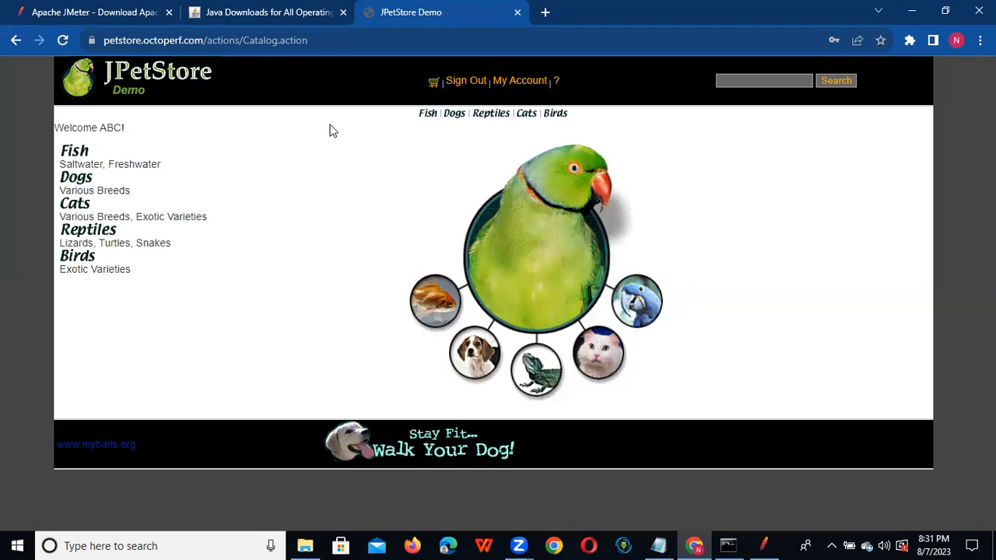
Add the Toothless Tiger Shark (EST-3) from the Fish category to the shopping cart.
{"action": "left_click", "coordinate": [76, 151]}
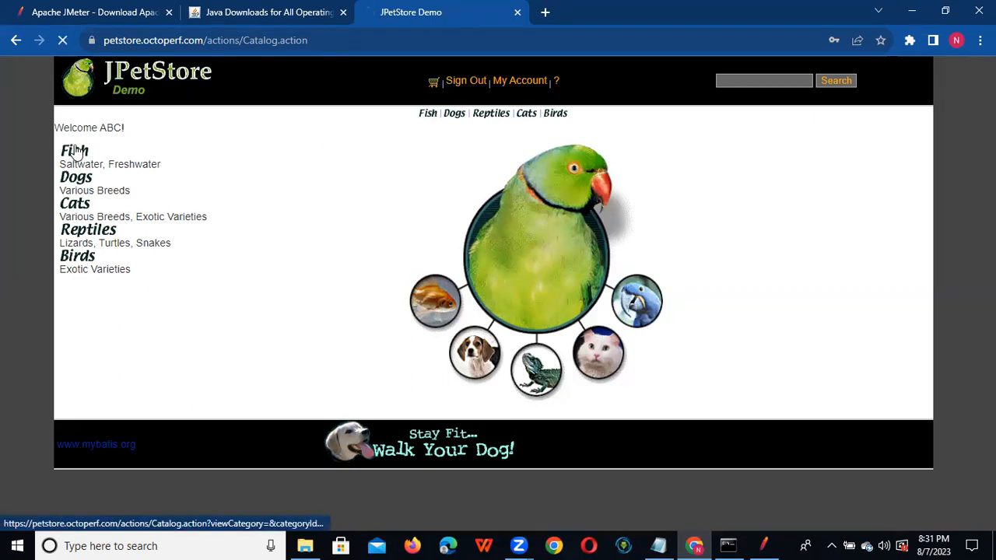
{"action": "left_click", "coordinate": [460, 214]}
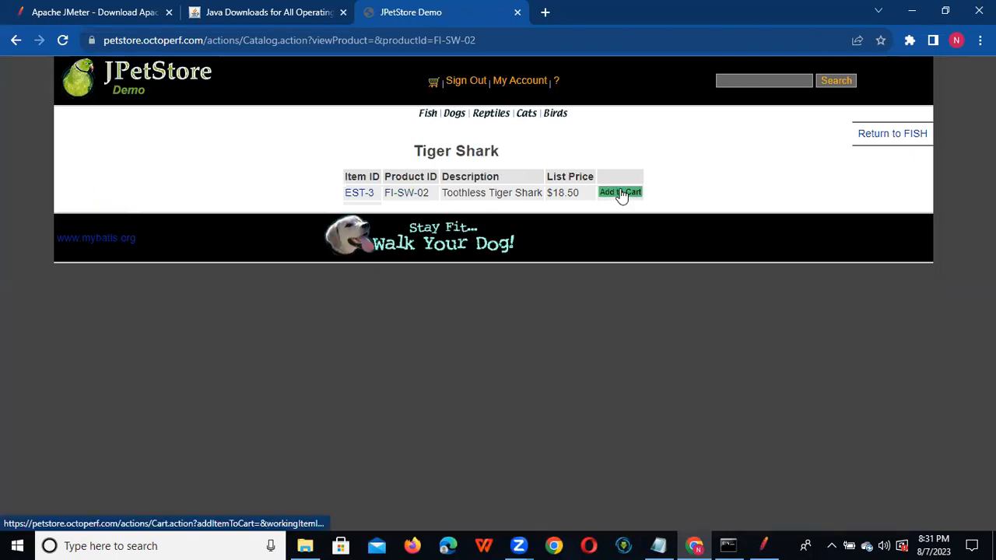
{"action": "left_click", "coordinate": [621, 194]}
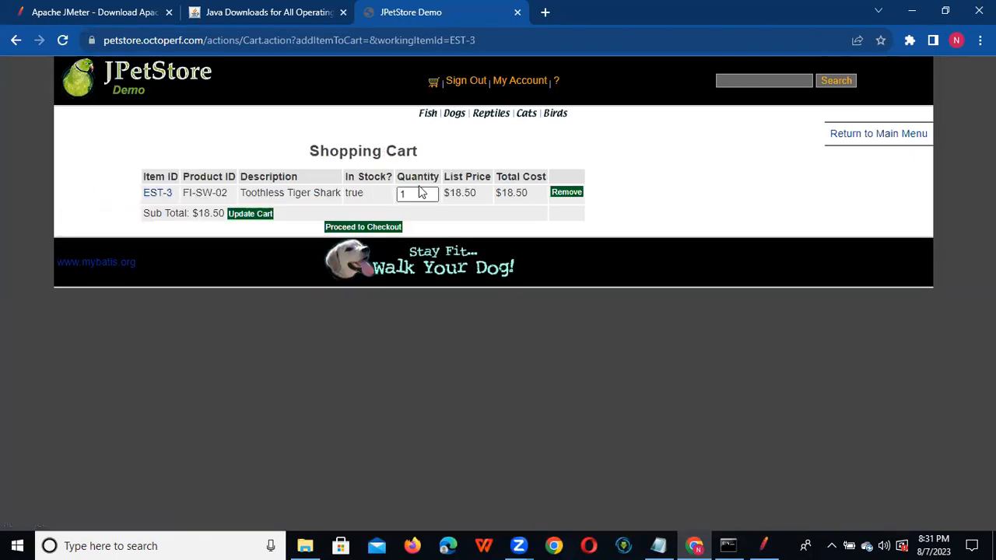
Check out with the prefilled payment and billing details, confirm the order, and sign out of JPetStore.
{"action": "left_click", "coordinate": [370, 227]}
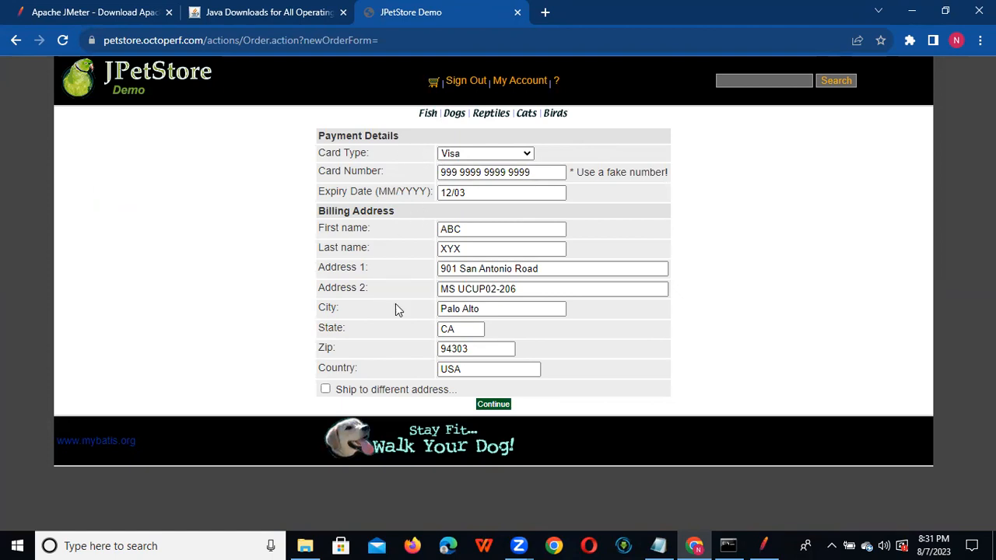
{"action": "left_click", "coordinate": [502, 406]}
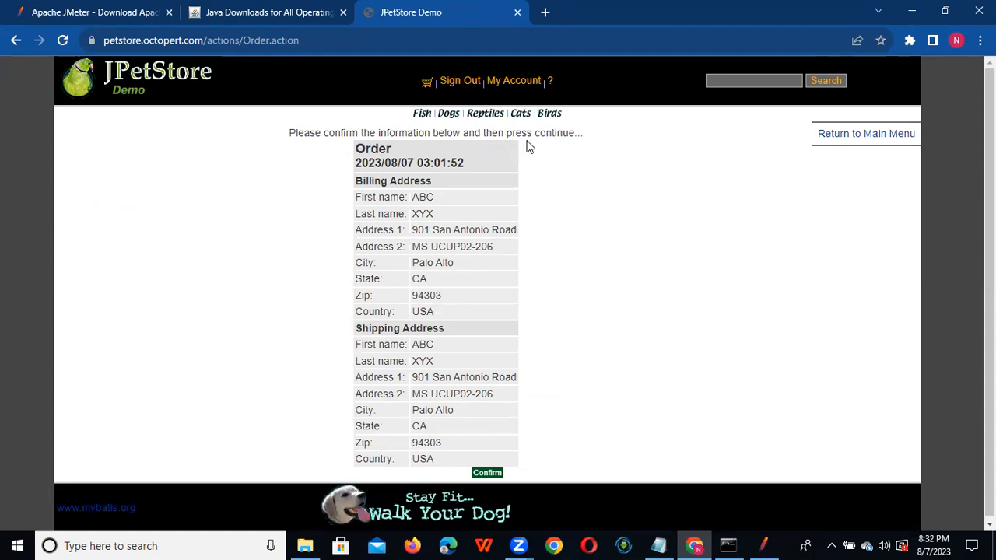
{"action": "left_click", "coordinate": [480, 477]}
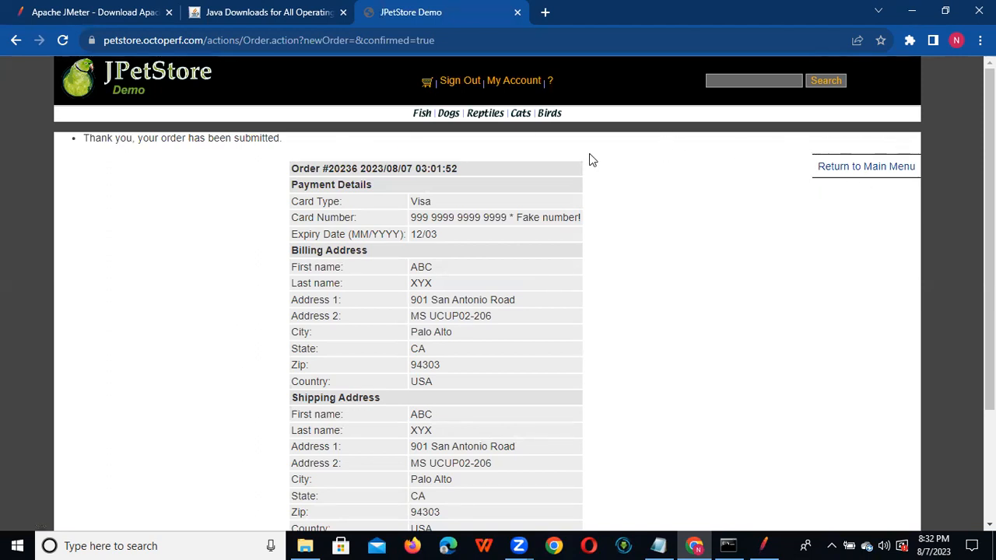
{"action": "left_click", "coordinate": [466, 81]}
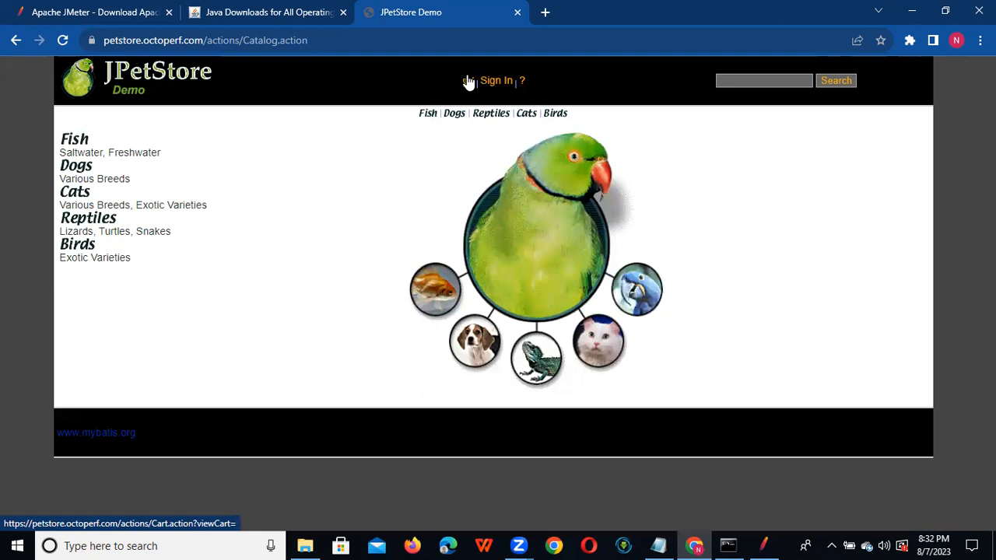
Switch to the Notepad notes and add the lines "1. Java" and "11." under Pre-Requisites.
{"action": "key", "text": "alt+Tab"}
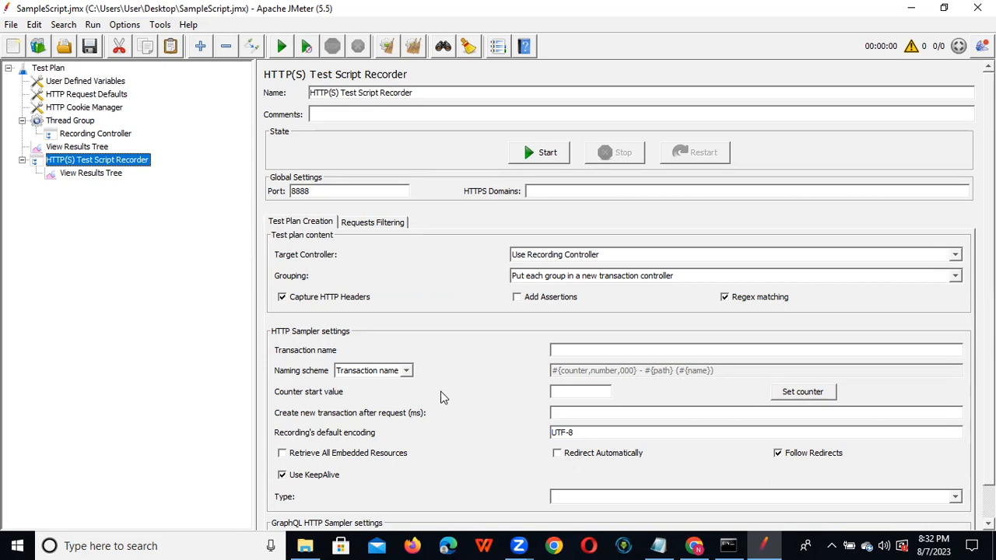
{"action": "left_click", "coordinate": [659, 545]}
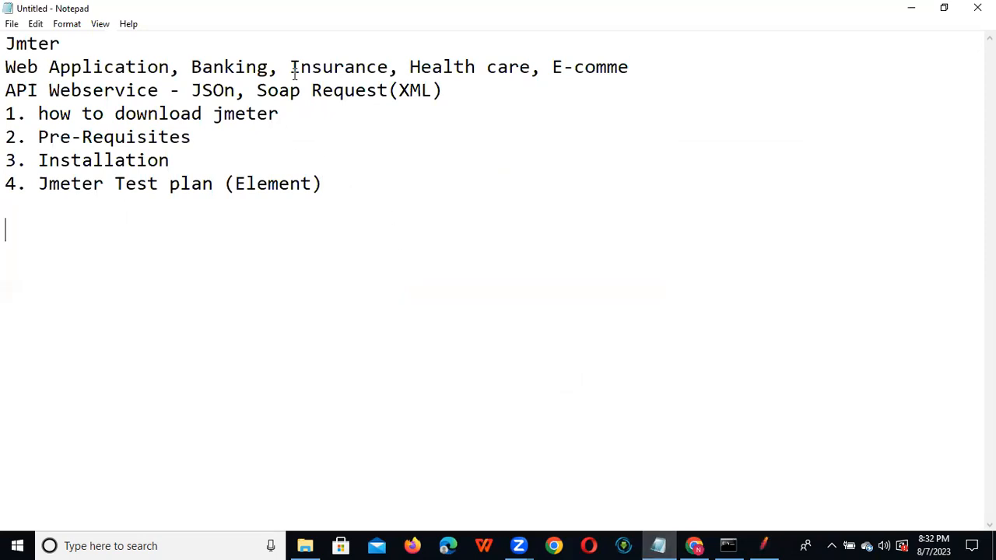
{"action": "left_click", "coordinate": [225, 142]}
{"action": "key", "text": "Return"}
{"action": "key", "text": "Return"}
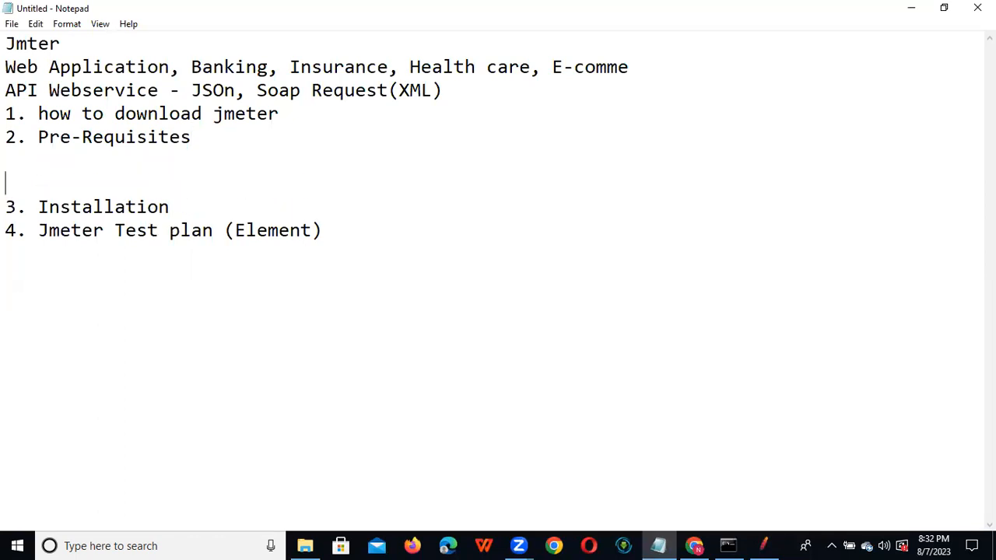
{"action": "key", "text": "Up"}
{"action": "type", "text": "1. Java"}
{"action": "key", "text": "Return"}
{"action": "type", "text": "11"}
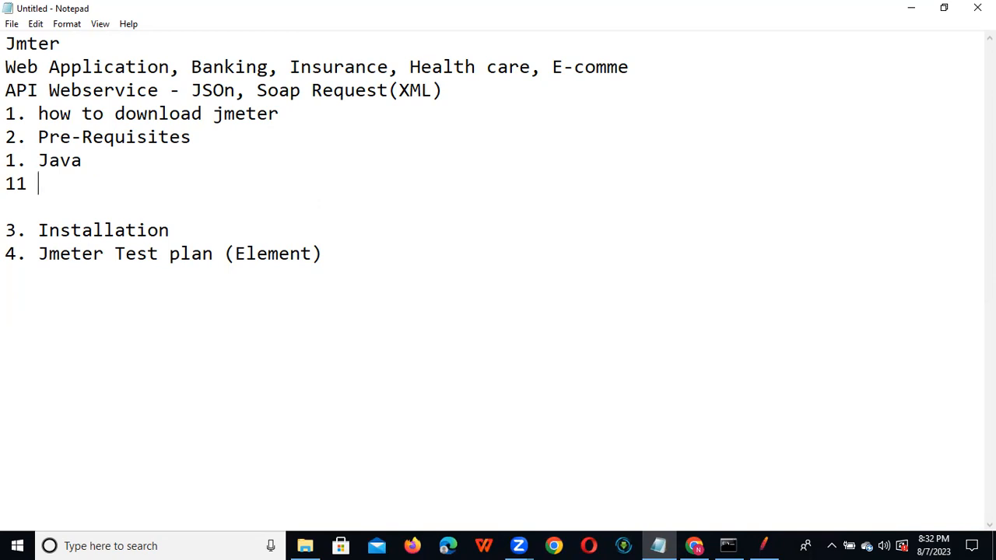
{"action": "key", "text": "BackSpace"}
{"action": "type", "text": "."}
Switch to File Explorer and locate the ApacheJMeterTemporaryRootCA security certificate in the apache-jmeter-5.5 bin folder.
{"action": "left_click", "coordinate": [306, 546]}
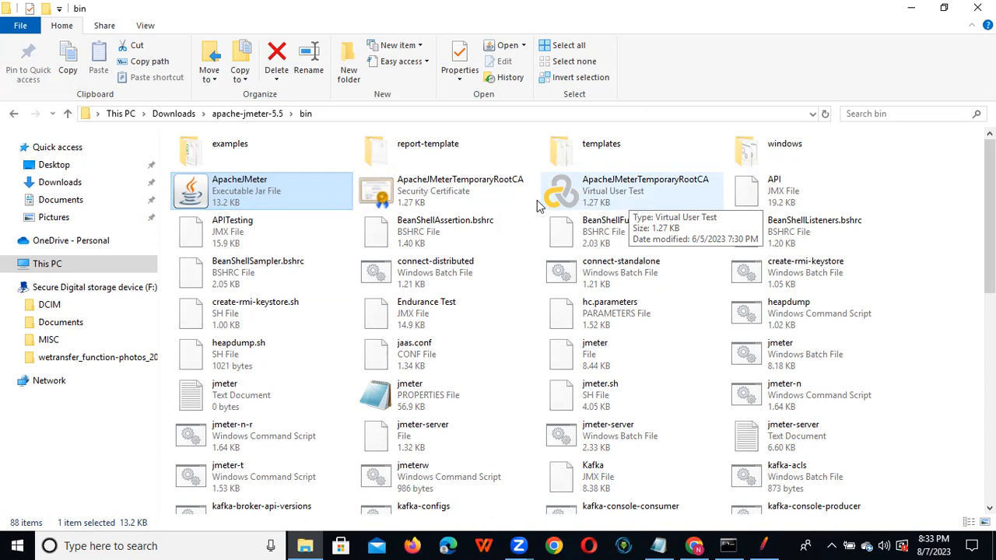
{"action": "left_click", "coordinate": [477, 193]}
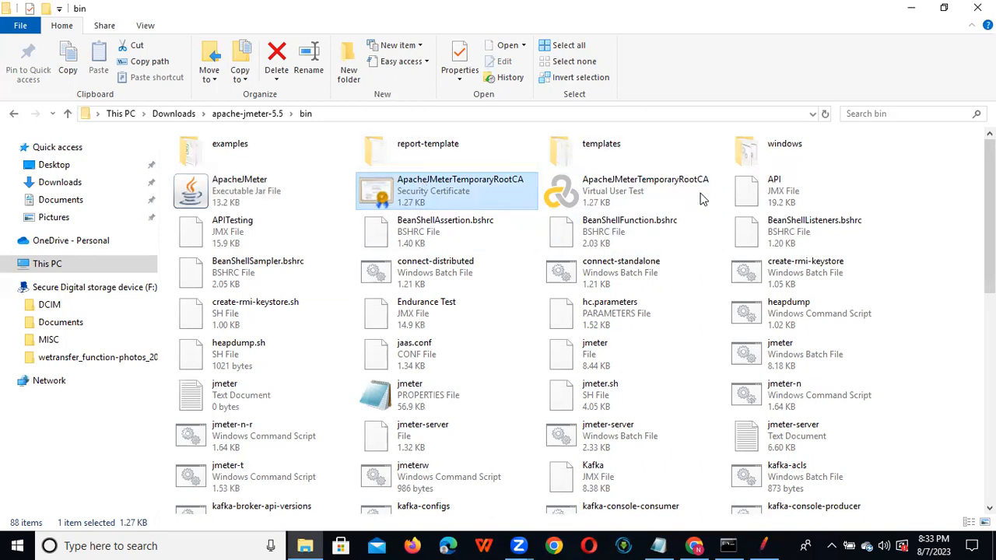
{"action": "left_click", "coordinate": [766, 544]}
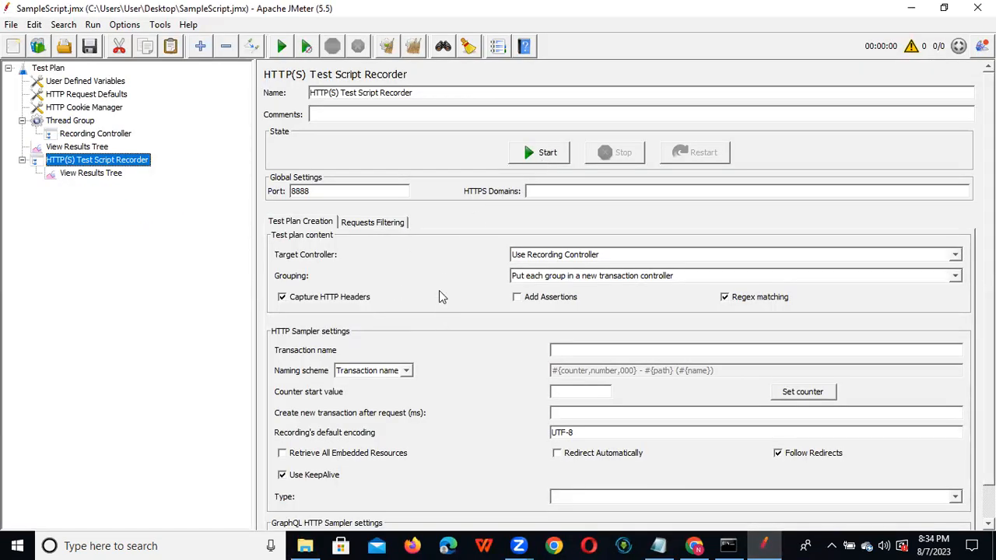
{"action": "key", "text": "alt+Tab"}
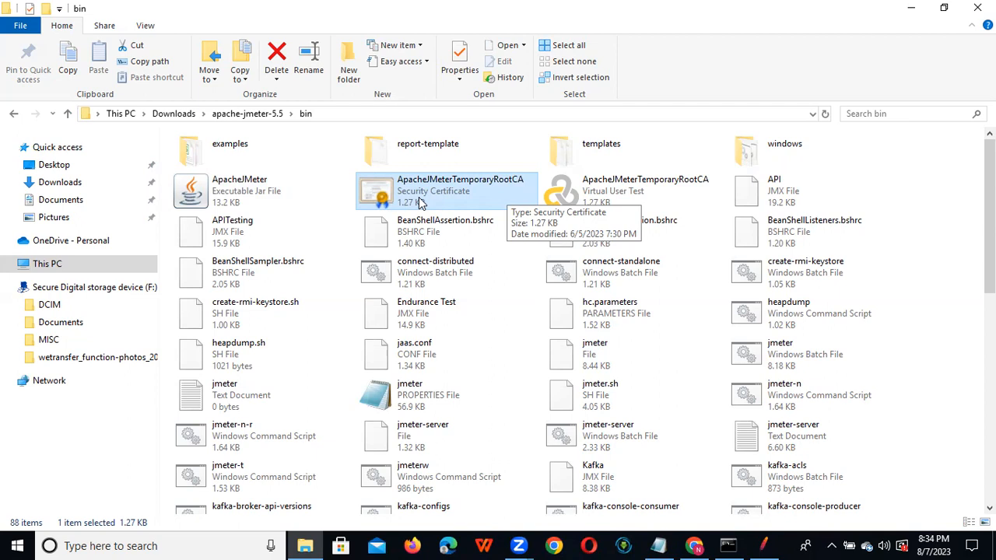
Switch to JMeter, start the HTTP(S) Test Script Recorder to generate its root CA certificate, check the bin folder, and stop the recorder.
{"action": "key", "text": "alt+Tab"}
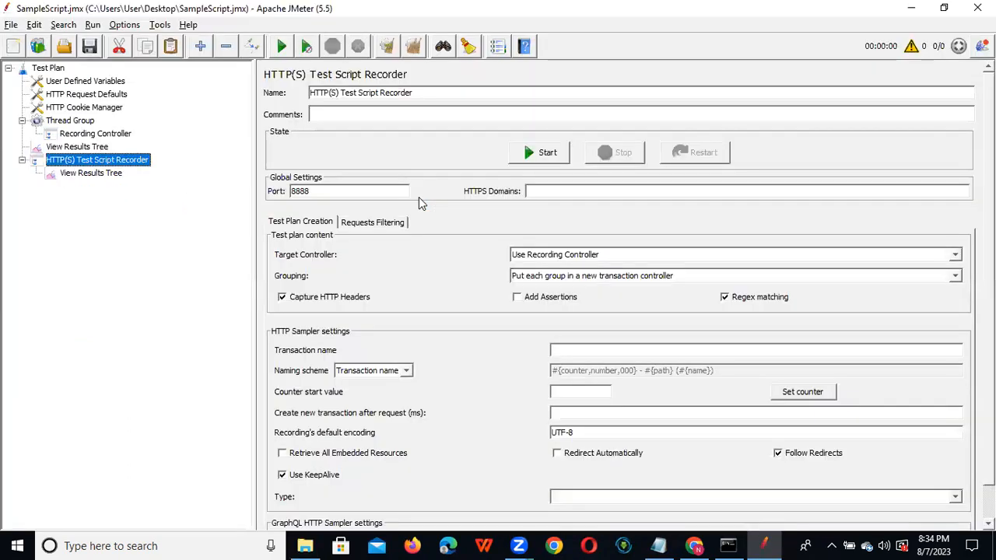
{"action": "left_click", "coordinate": [546, 161]}
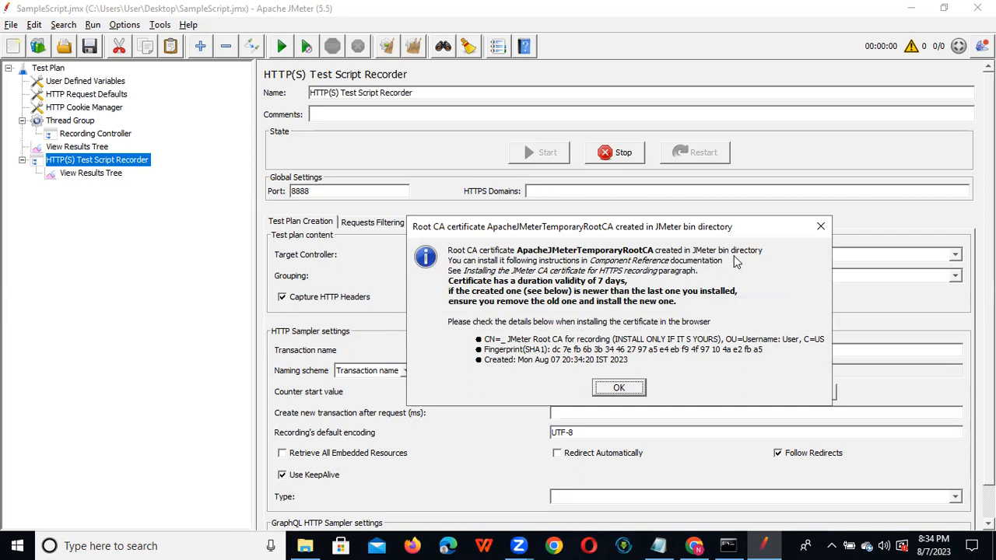
{"action": "key", "text": "Return"}
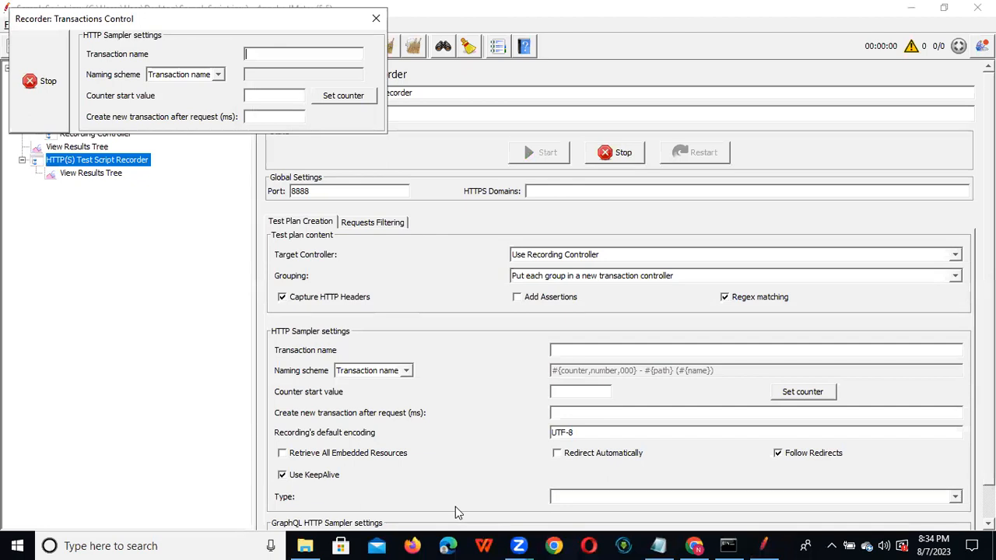
{"action": "left_click", "coordinate": [305, 545]}
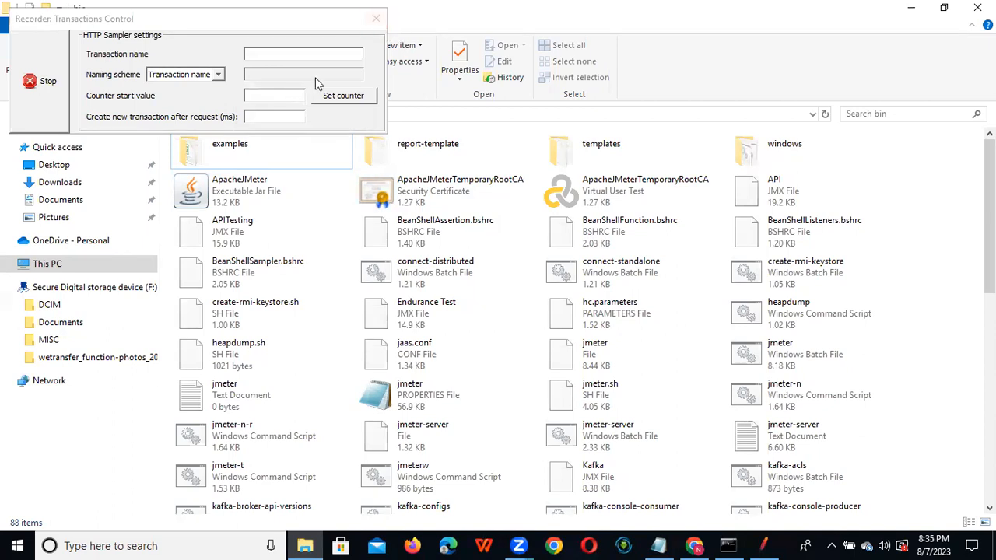
{"action": "left_click", "coordinate": [34, 84]}
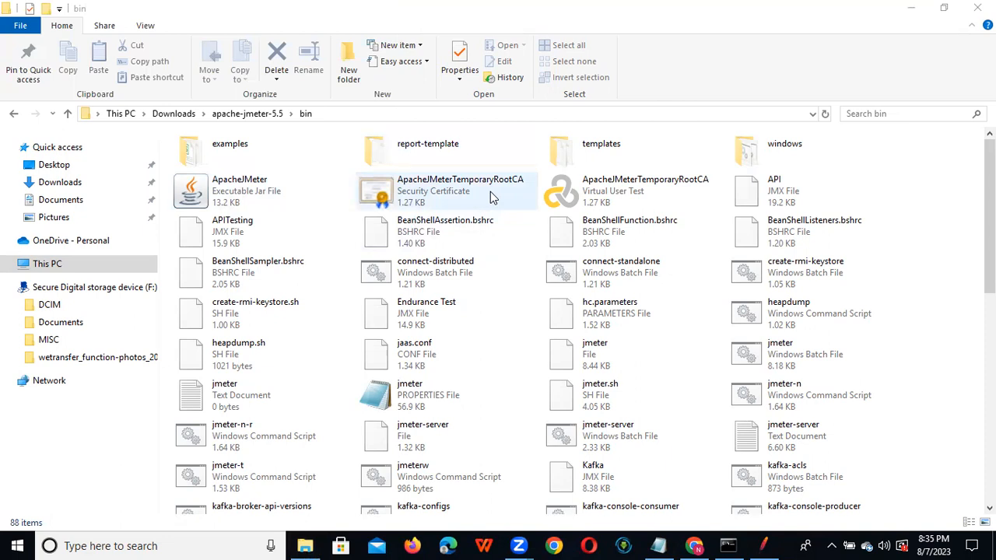
Switch to Chrome and close the Java Downloads and Apache JMeter download tabs, keeping only the JPetStore tab.
{"action": "left_click", "coordinate": [694, 545]}
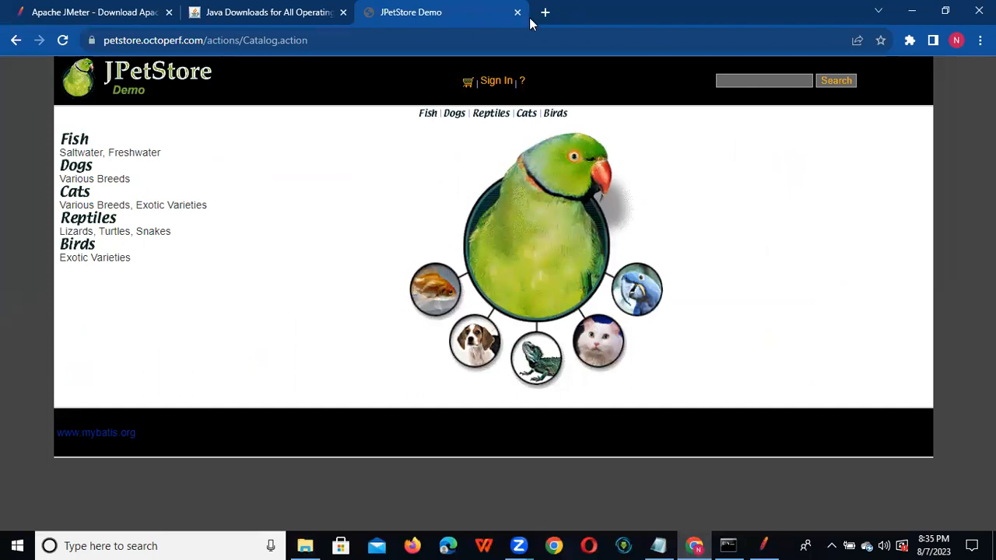
{"action": "left_click", "coordinate": [343, 12]}
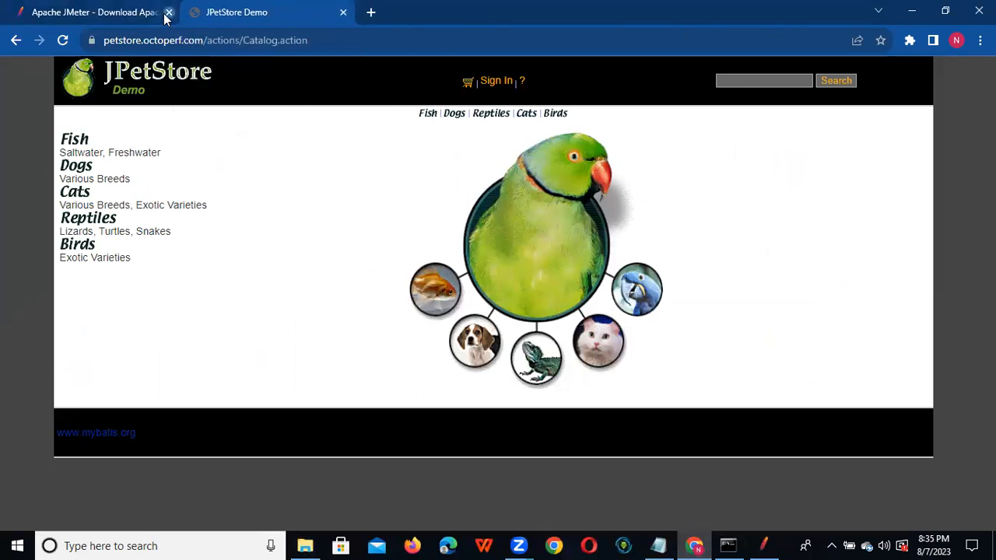
{"action": "left_click", "coordinate": [168, 13]}
{"action": "left_click", "coordinate": [349, 42]}
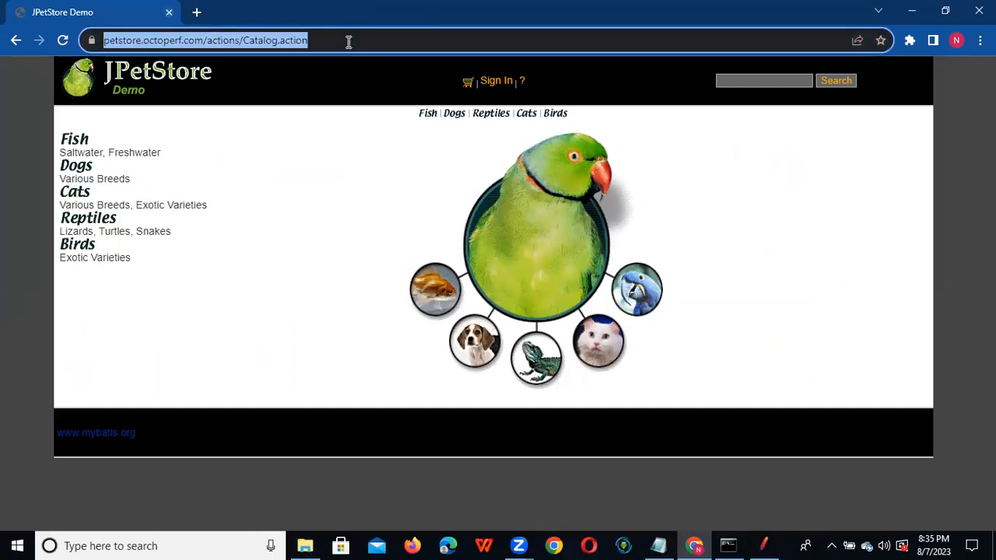
{"action": "key", "text": "Return"}
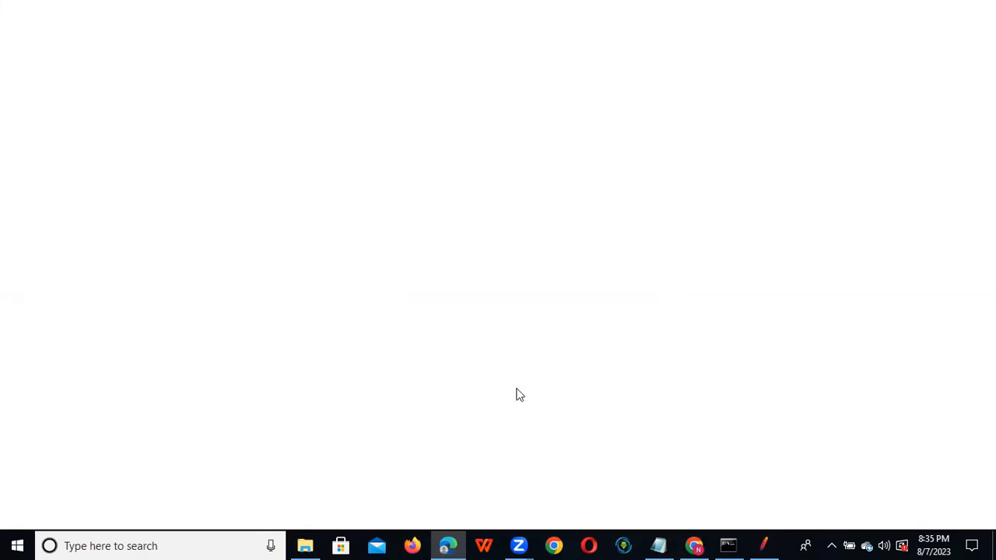
Return to the JPetStore browser window, open Chrome's settings in a new tab, and search them for "certificates".
{"action": "left_click", "coordinate": [696, 546]}
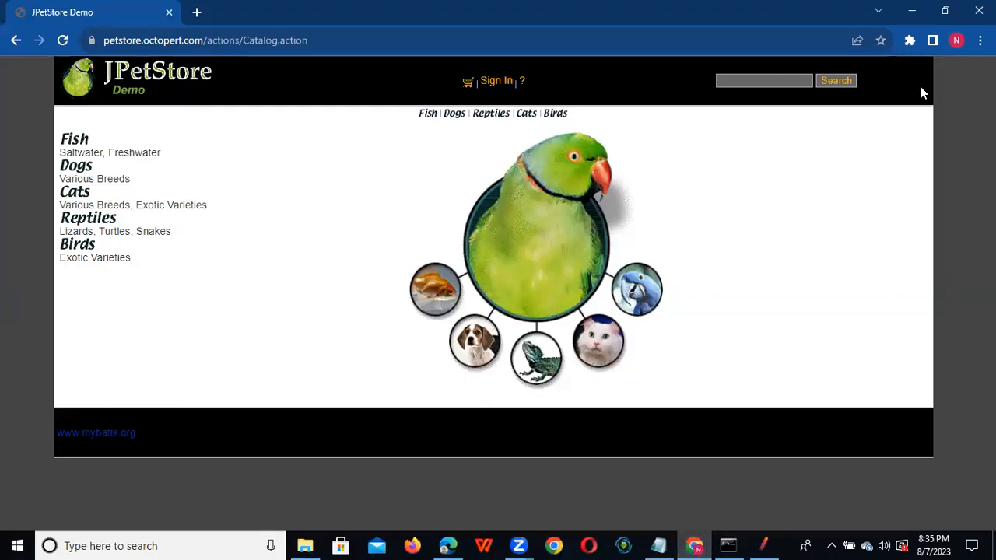
{"action": "left_click", "coordinate": [197, 13]}
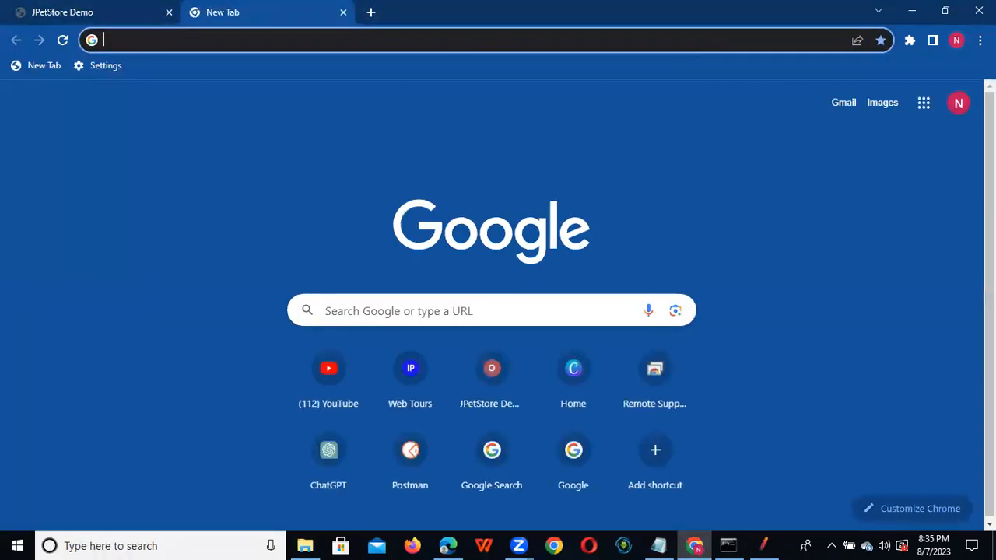
{"action": "left_click", "coordinate": [979, 40]}
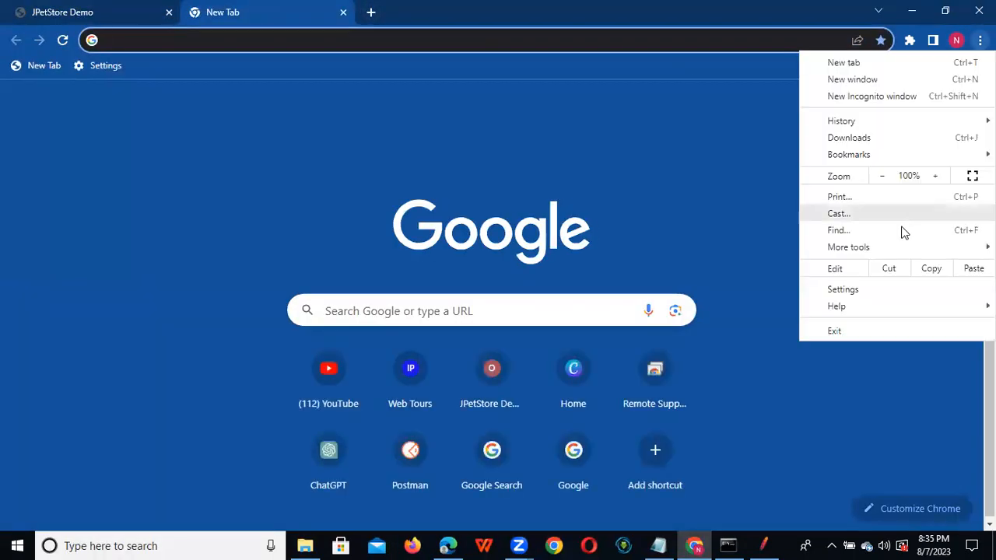
{"action": "left_click", "coordinate": [865, 291]}
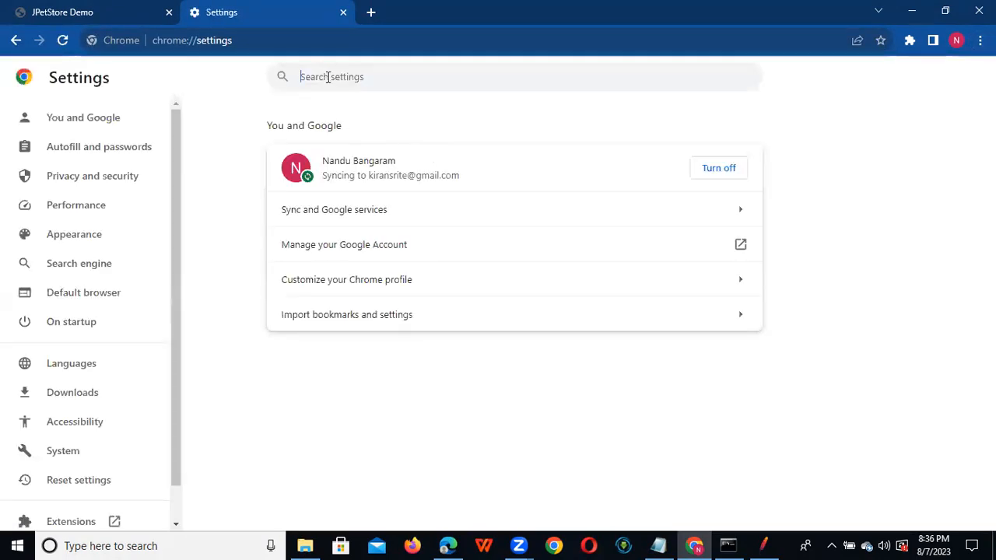
{"action": "left_click", "coordinate": [328, 76]}
{"action": "type", "text": "cer"}
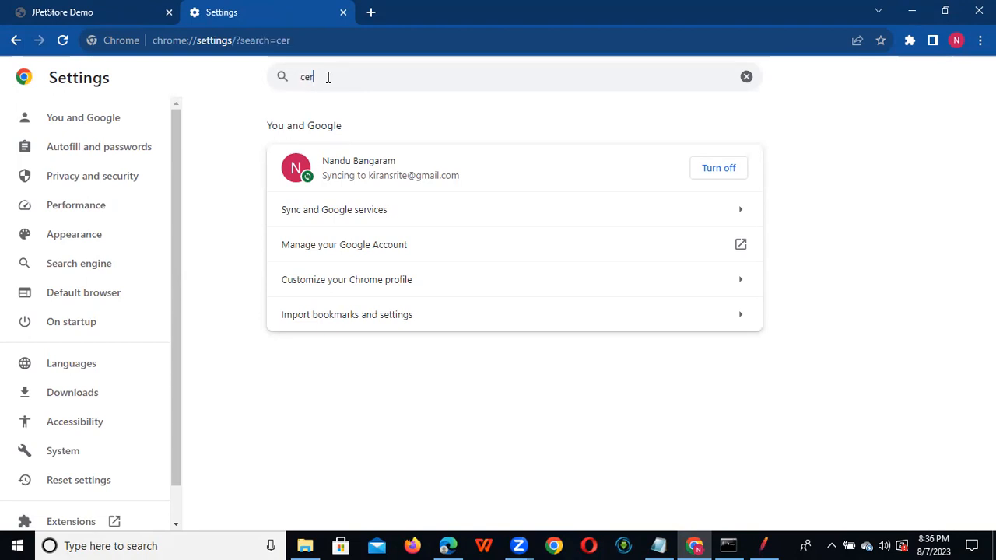
{"action": "type", "text": "tificates"}
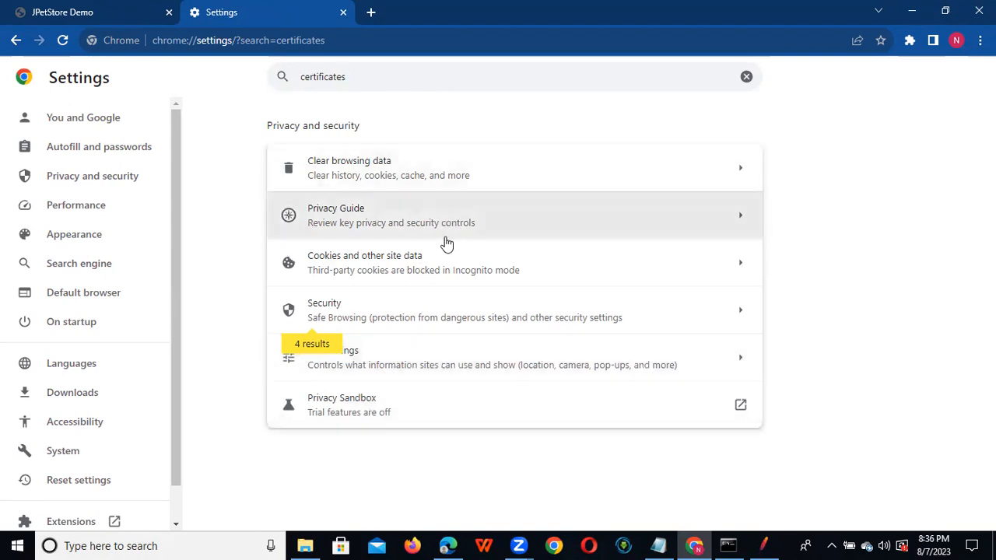
Open Site settings from the search results and look through the whole page for a certificate option.
{"action": "left_click", "coordinate": [415, 371]}
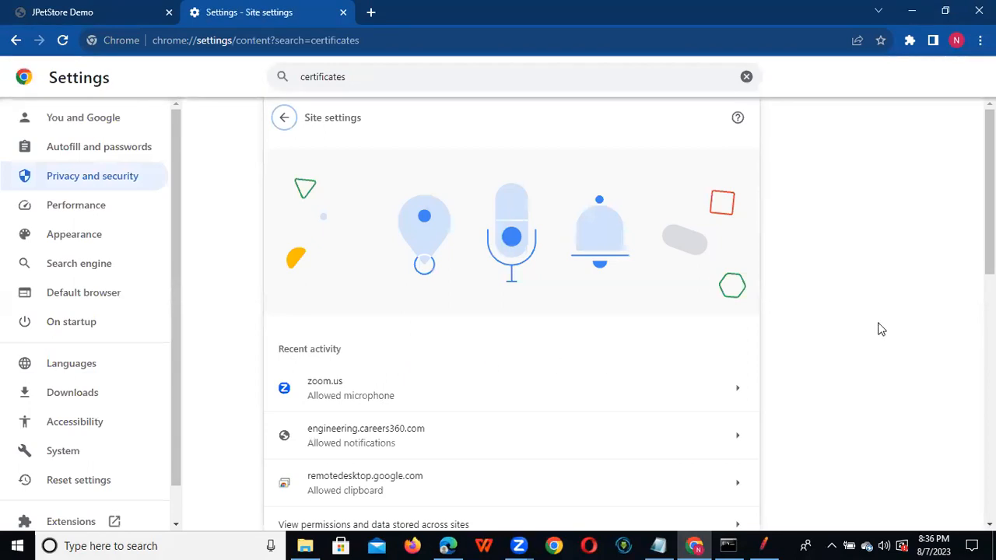
{"action": "scroll", "coordinate": [963, 414], "scroll_direction": "down", "scroll_amount": 3}
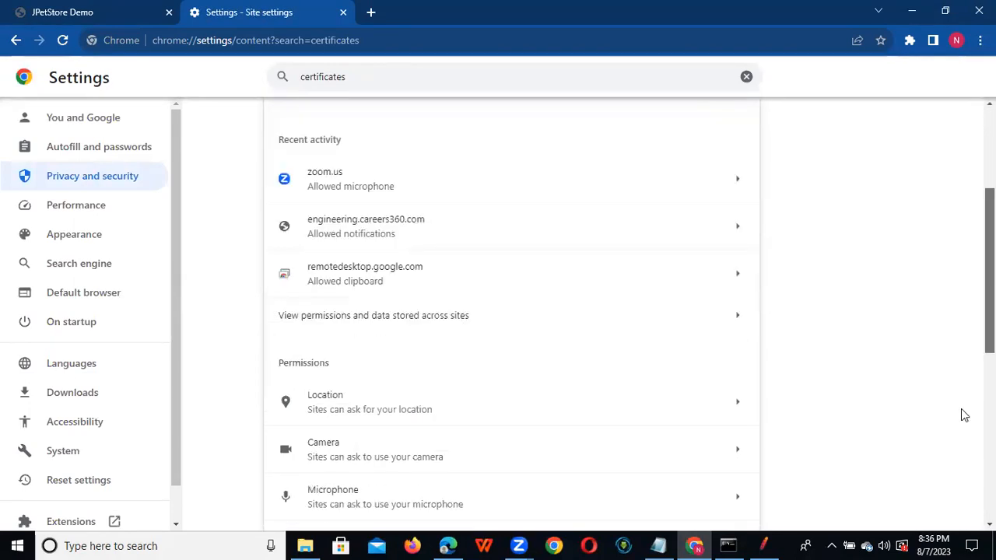
{"action": "scroll", "coordinate": [963, 415], "scroll_direction": "down", "scroll_amount": 5}
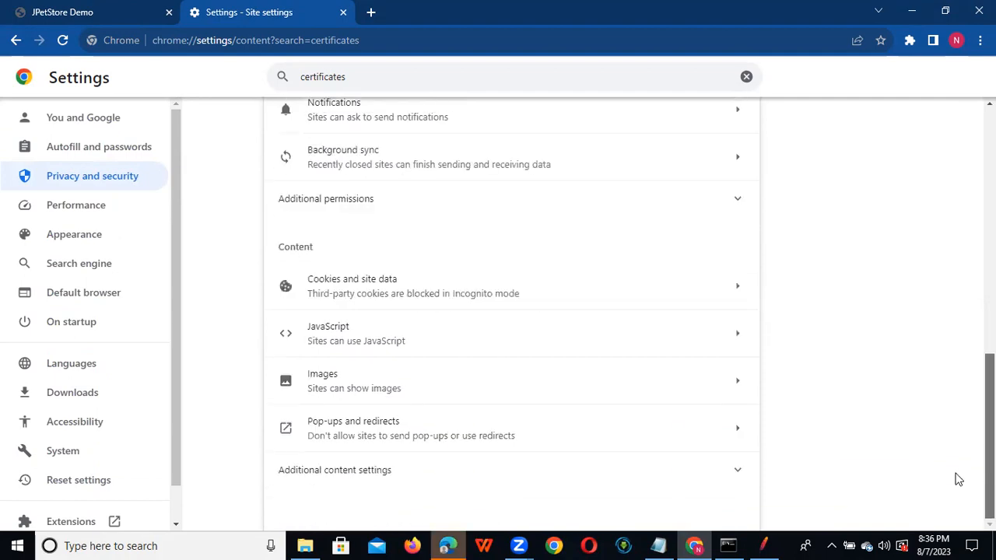
{"action": "scroll", "coordinate": [958, 477], "scroll_direction": "up", "scroll_amount": 10}
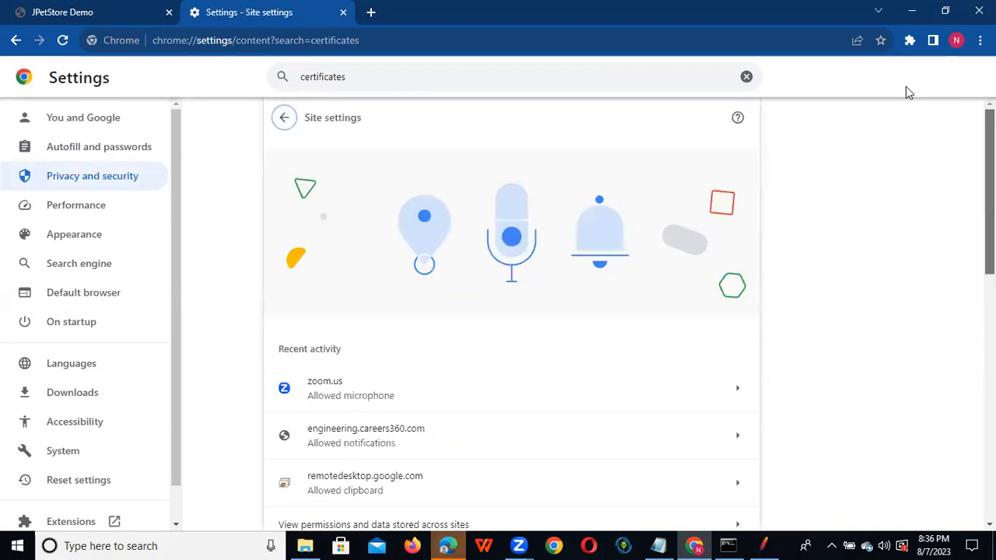
Shorten the settings search to "certific" and examine Site settings again, including the additional content settings, for certificate management.
{"action": "key", "text": "BackSpace"}
{"action": "key", "text": "BackSpace"}
{"action": "key", "text": "BackSpace"}
{"action": "key", "text": "BackSpace"}
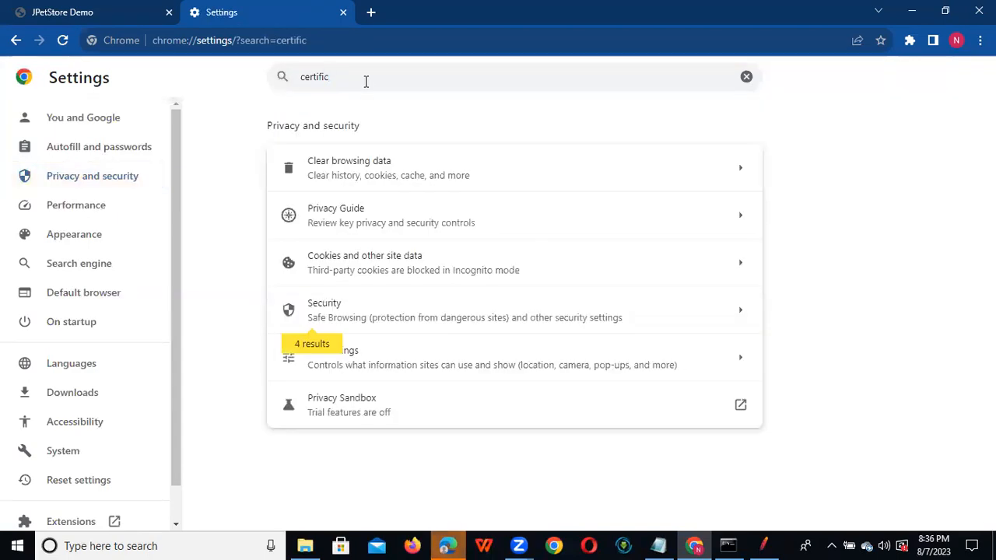
{"action": "left_click", "coordinate": [737, 366]}
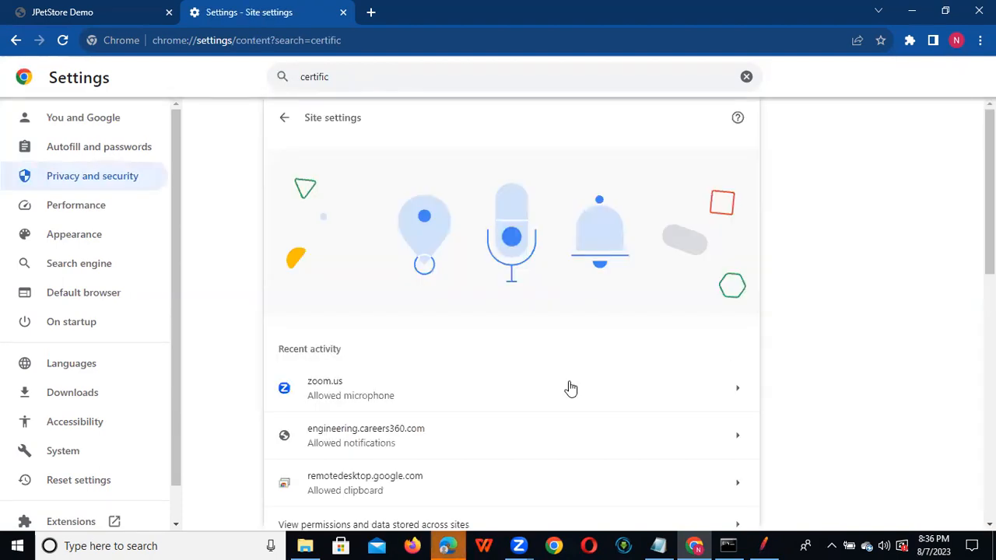
{"action": "scroll", "coordinate": [527, 282], "scroll_direction": "down", "scroll_amount": 2}
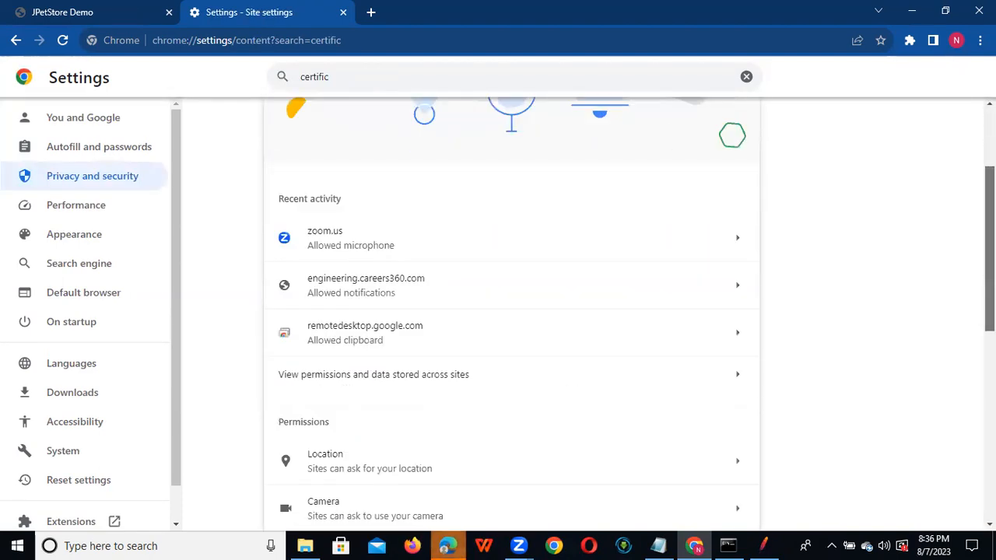
{"action": "scroll", "coordinate": [511, 311], "scroll_direction": "down", "scroll_amount": 3}
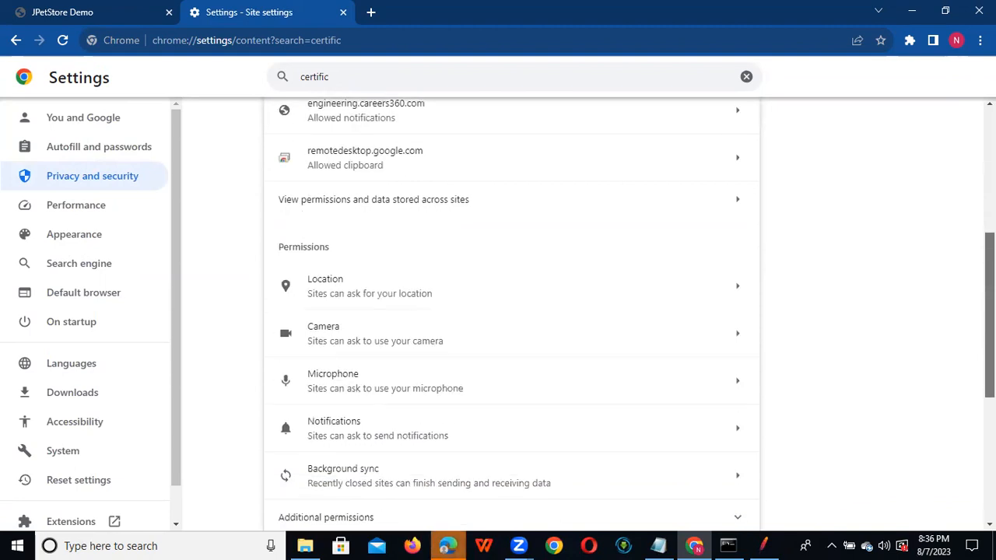
{"action": "scroll", "coordinate": [512, 311], "scroll_direction": "down", "scroll_amount": 3}
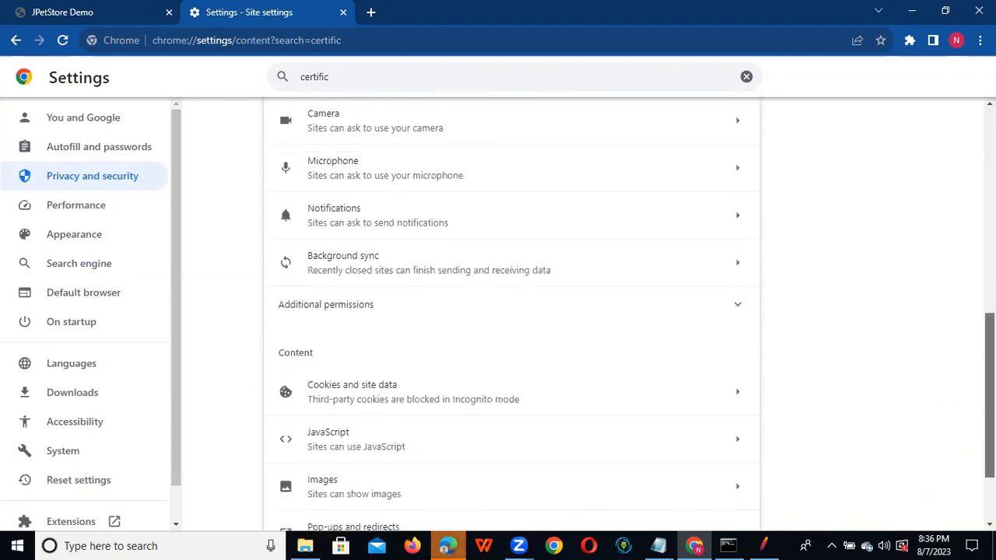
{"action": "scroll", "coordinate": [512, 311], "scroll_direction": "down", "scroll_amount": 2}
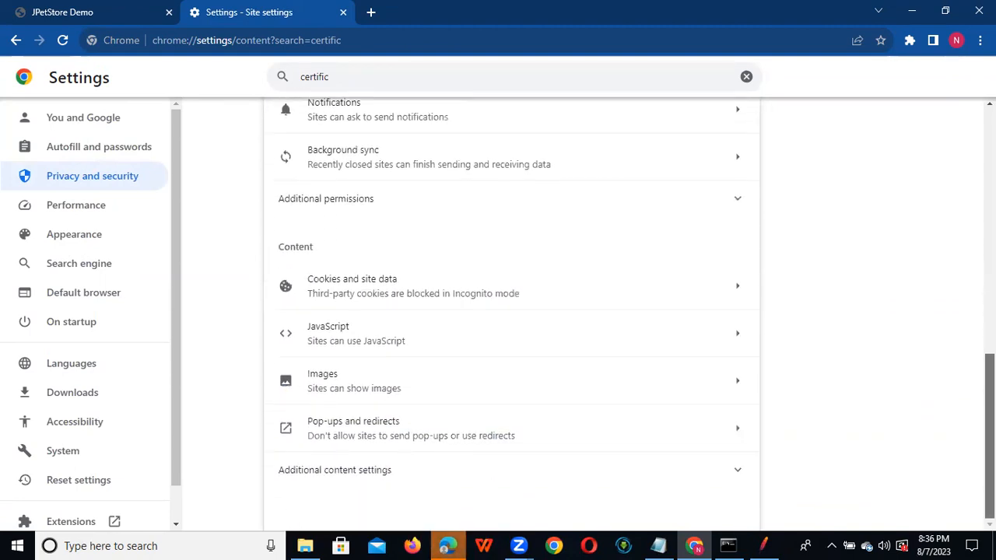
{"action": "left_click", "coordinate": [346, 471]}
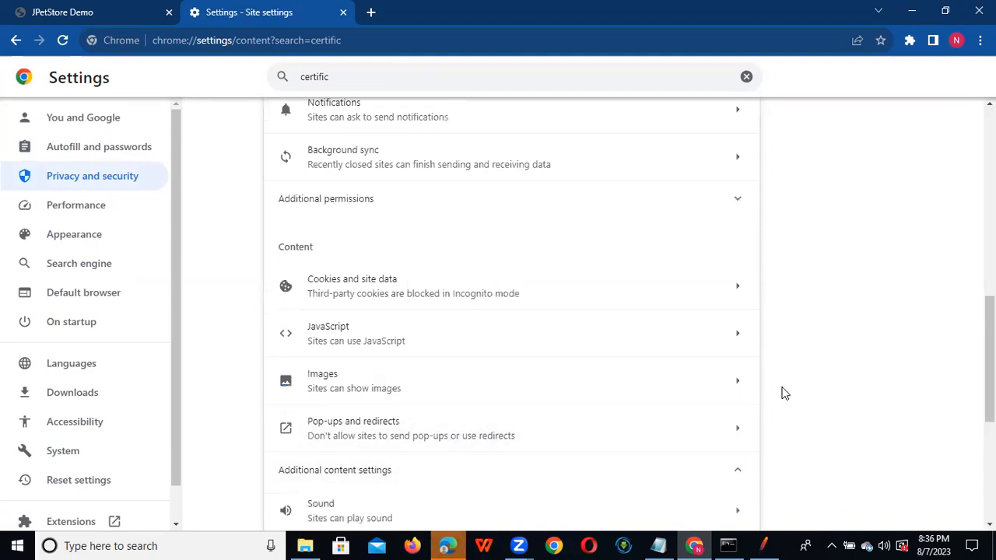
{"action": "scroll", "coordinate": [512, 311], "scroll_direction": "down", "scroll_amount": 3}
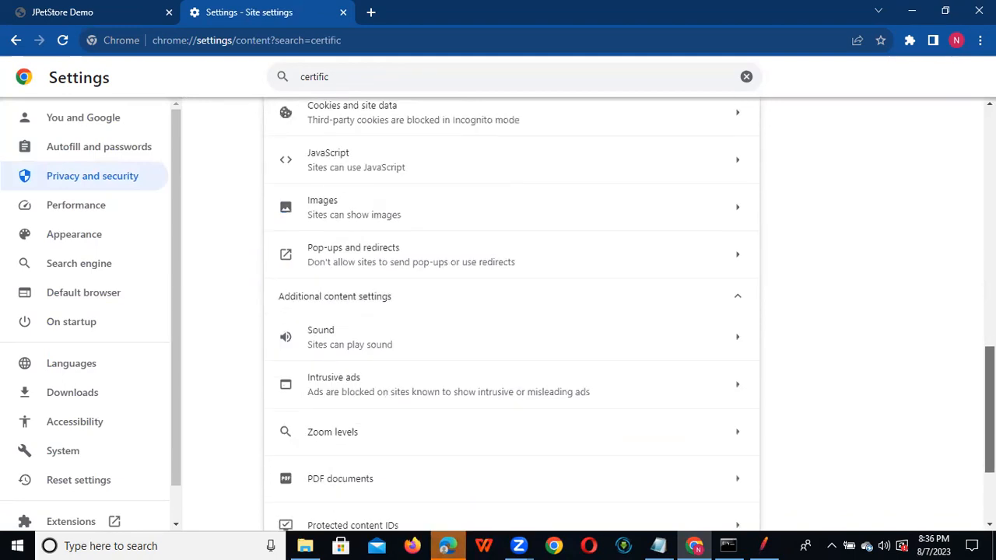
{"action": "scroll", "coordinate": [511, 312], "scroll_direction": "down", "scroll_amount": 2}
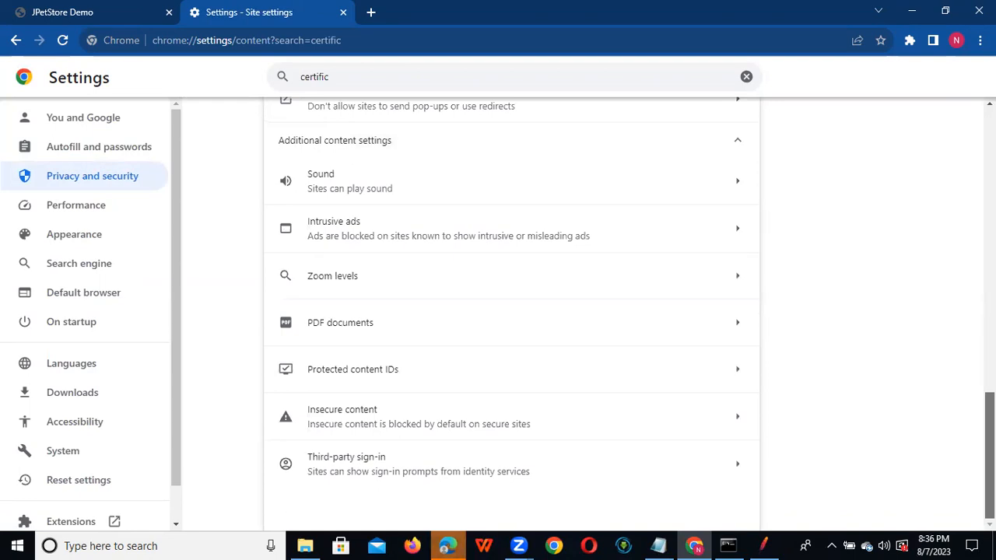
{"action": "scroll", "coordinate": [636, 404], "scroll_direction": "up", "scroll_amount": 5}
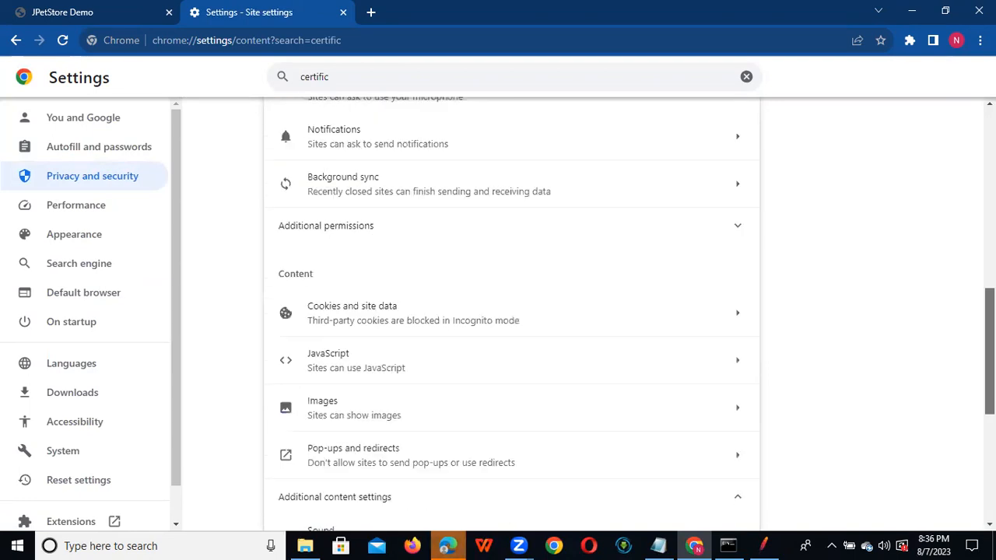
Switch to Microsoft Edge, open its settings, and search them for "certif".
{"action": "left_click", "coordinate": [458, 542]}
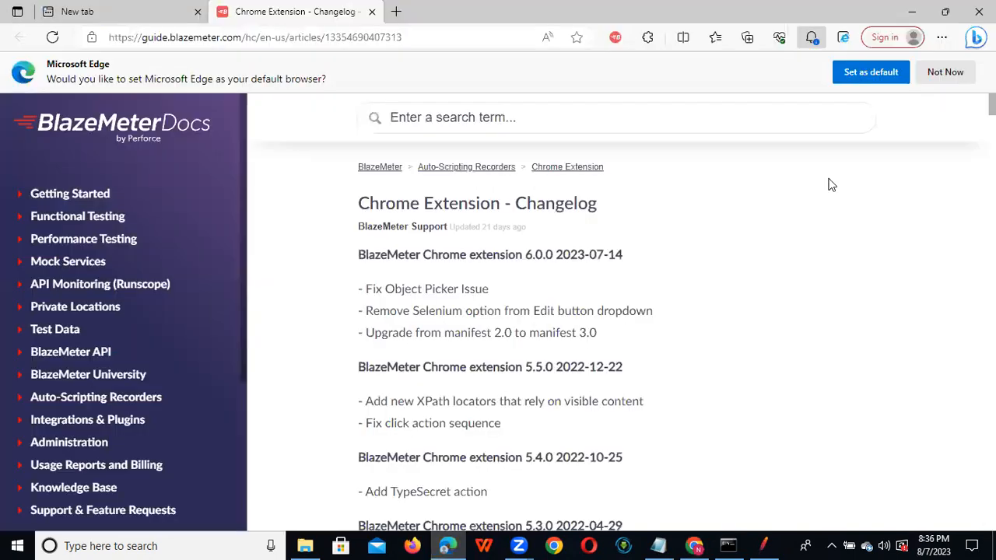
{"action": "left_click", "coordinate": [941, 37]}
{"action": "left_click", "coordinate": [719, 467]}
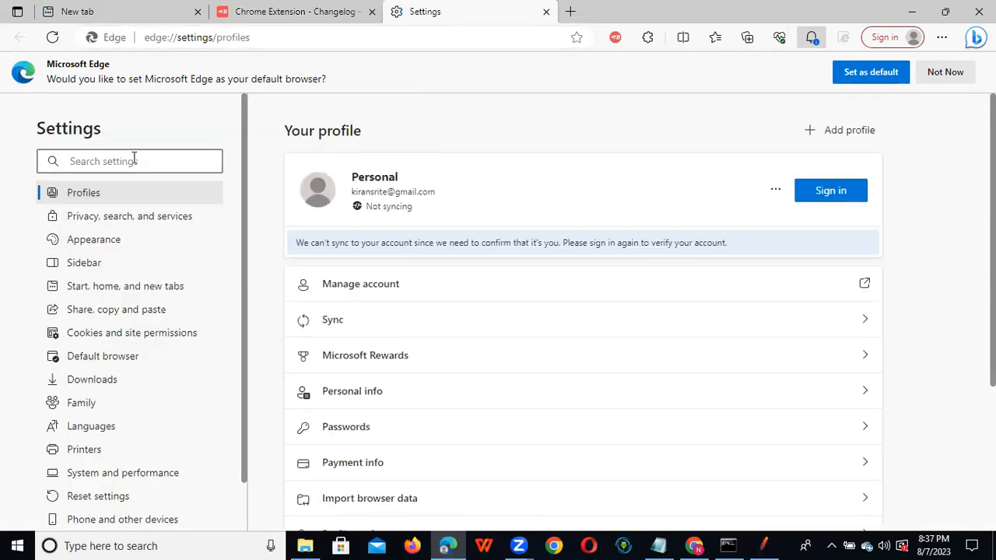
{"action": "type", "text": "c"}
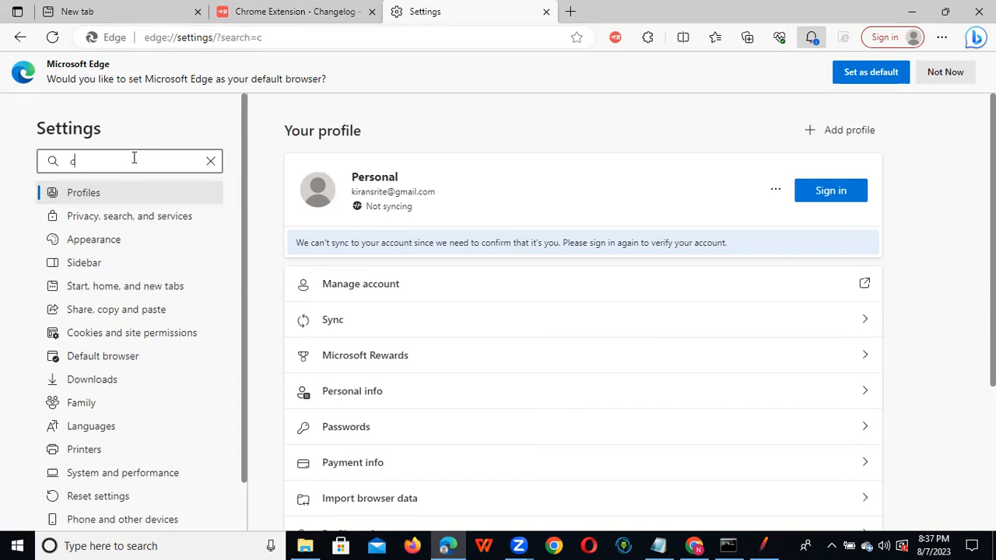
{"action": "type", "text": "ertif"}
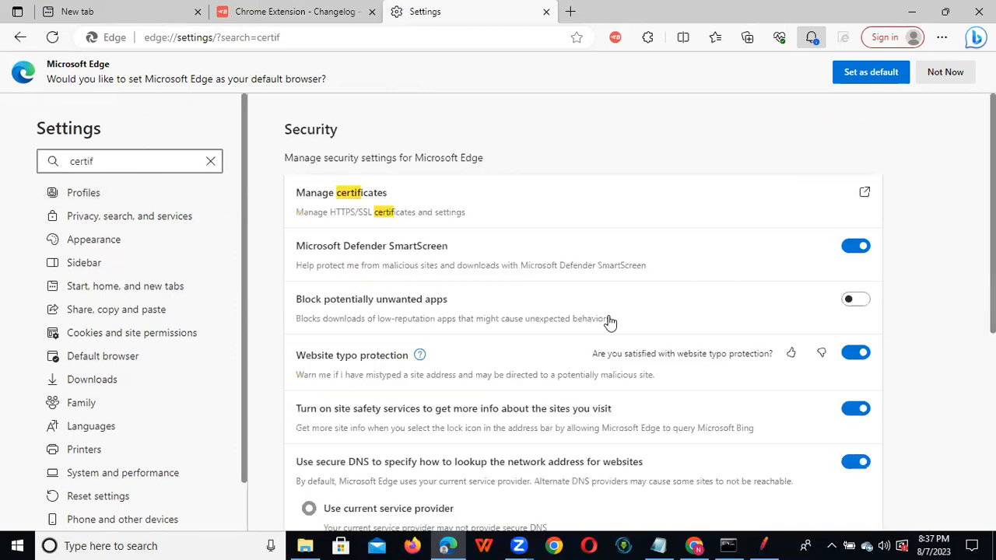
Open Manage certificates, dismissing the Microsoft password prompt, and show the Trusted Root Certification Authorities list.
{"action": "left_click", "coordinate": [357, 200]}
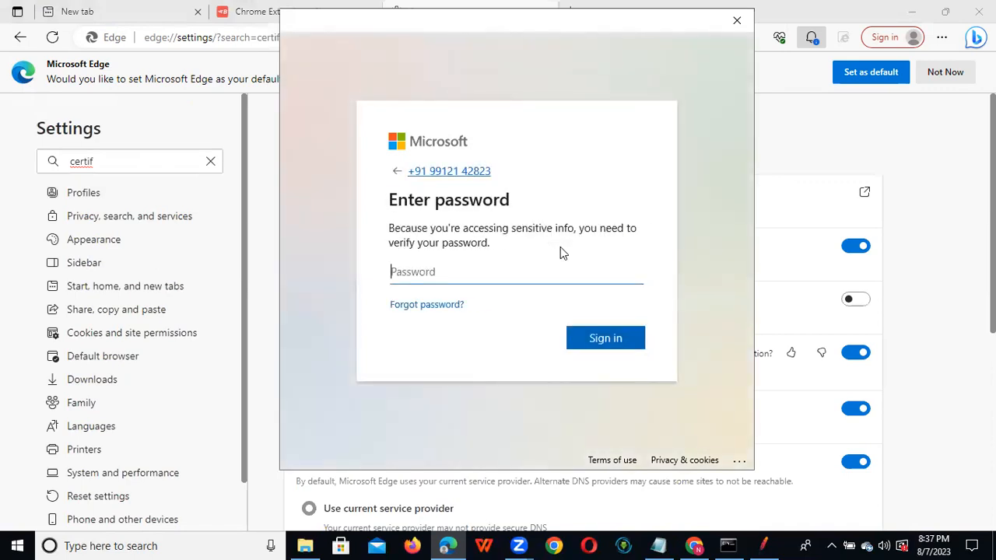
{"action": "left_click", "coordinate": [735, 20]}
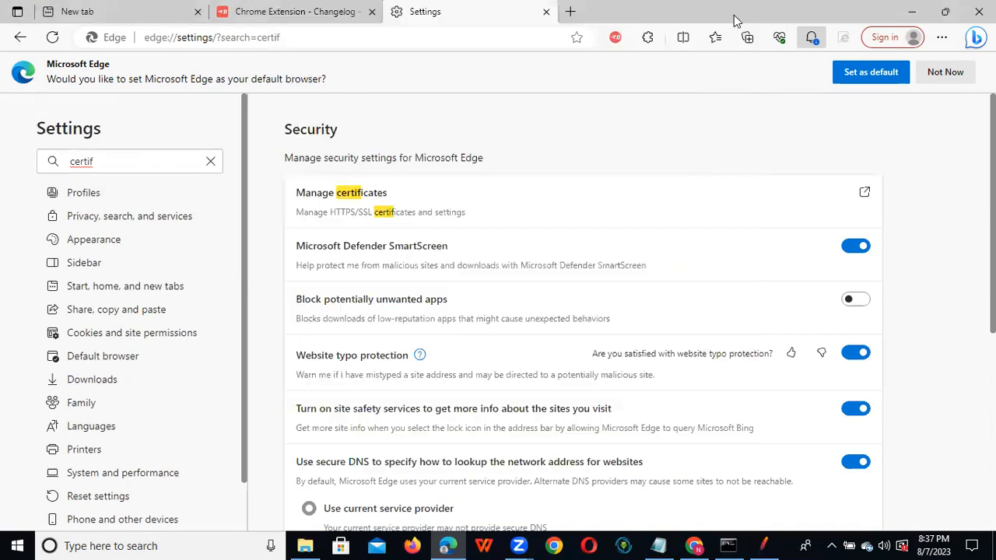
{"action": "left_click", "coordinate": [371, 198]}
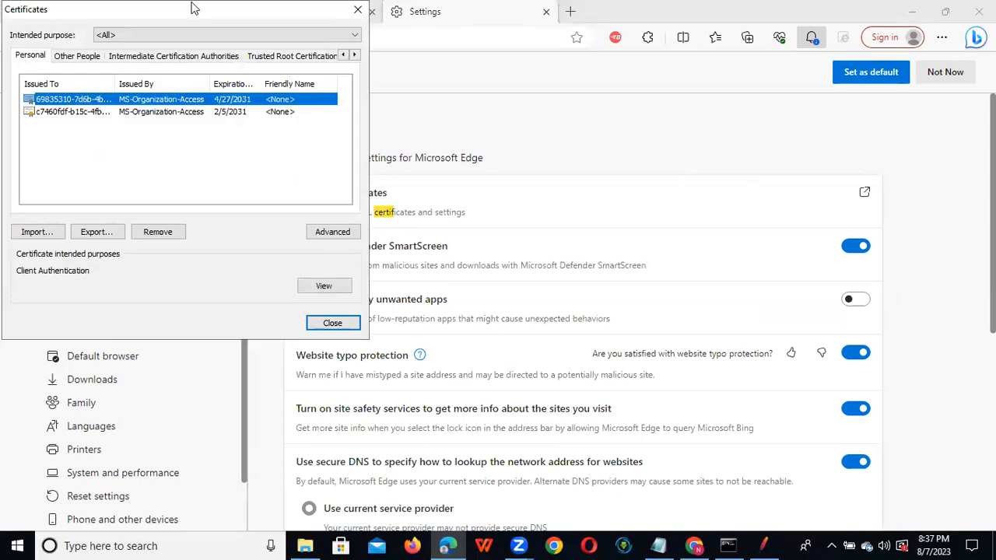
{"action": "left_click_drag", "start_coordinate": [201, 11], "coordinate": [535, 83]}
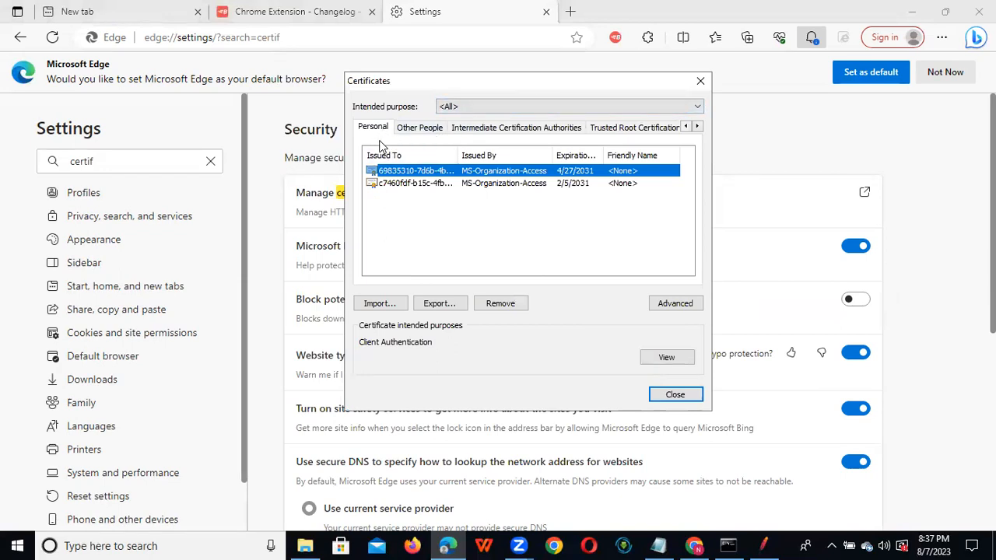
{"action": "left_click", "coordinate": [616, 129]}
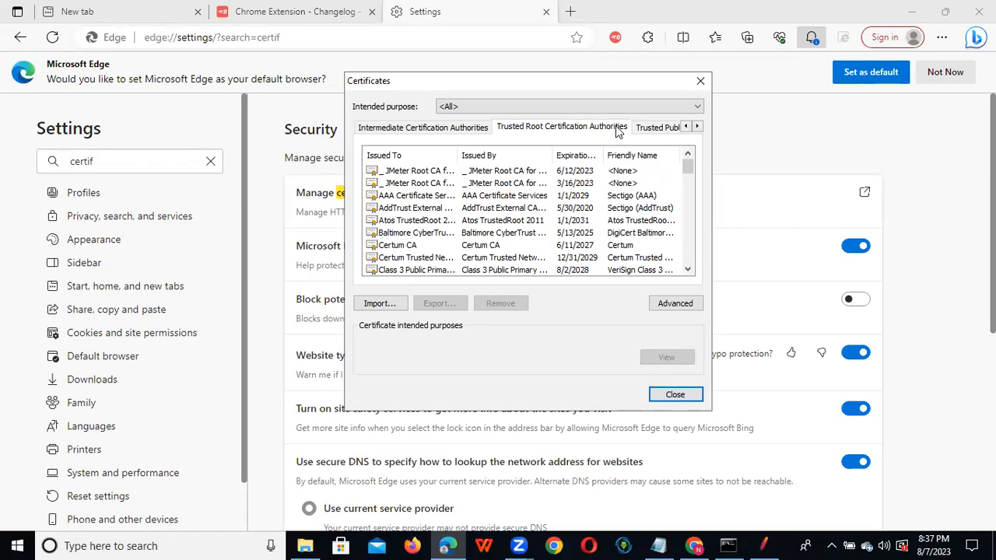
Remove the JMeter Root CA certificate expiring 6/12/2023 from the trusted root authorities and confirm both deletion warnings.
{"action": "left_click", "coordinate": [416, 174]}
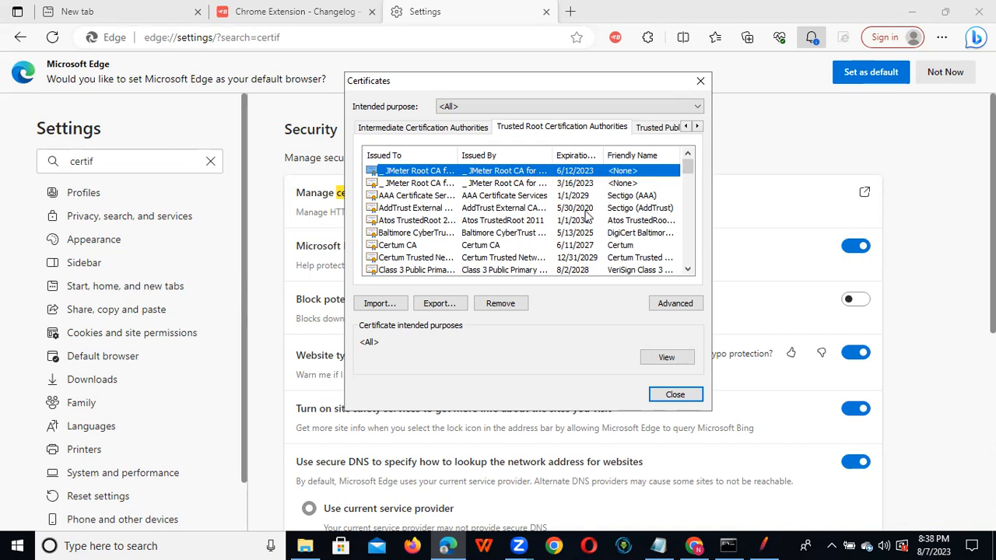
{"action": "left_click", "coordinate": [502, 306]}
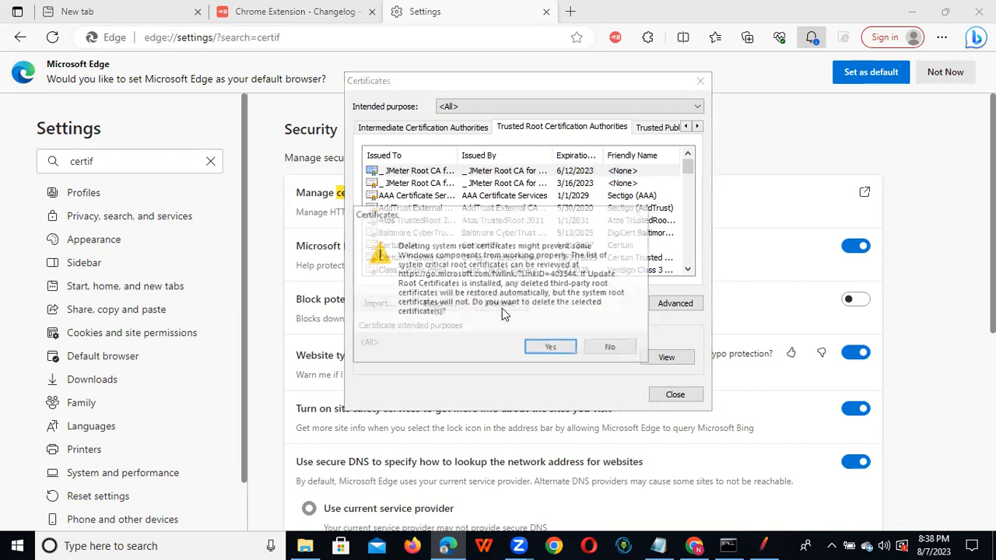
{"action": "left_click", "coordinate": [554, 348]}
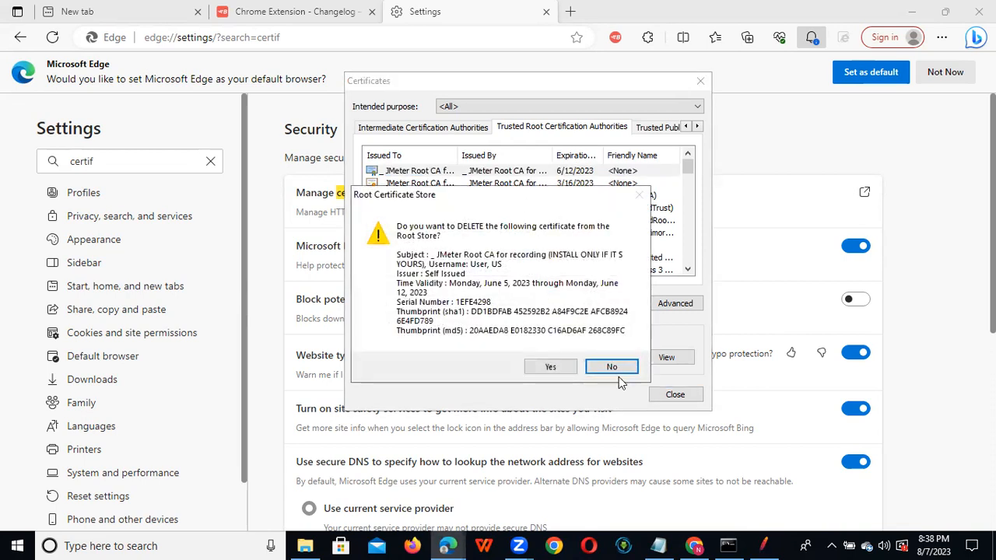
{"action": "left_click", "coordinate": [551, 368]}
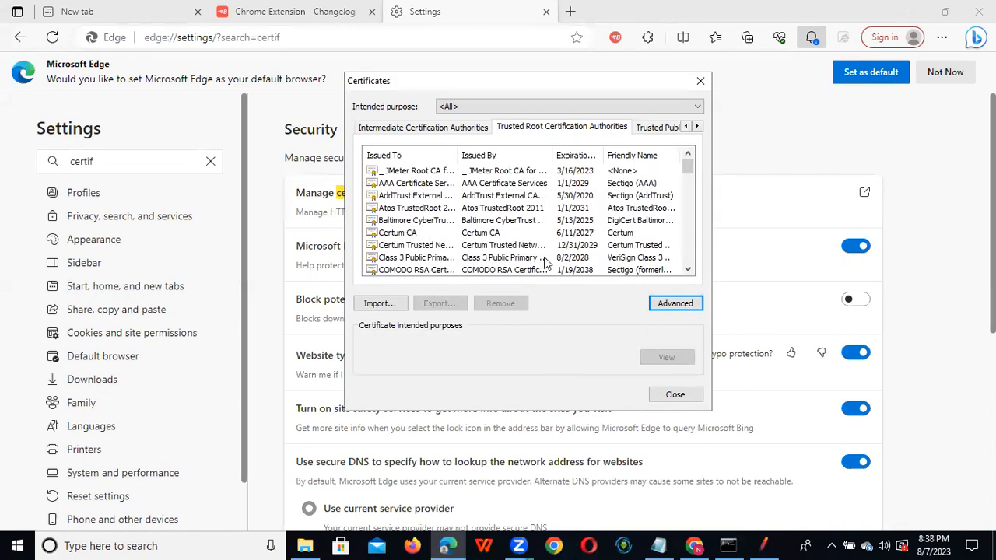
Remove the JMeter Root CA certificate expiring 3/16/2023 from the trusted root authorities and accept both deletion warnings.
{"action": "left_click", "coordinate": [509, 172]}
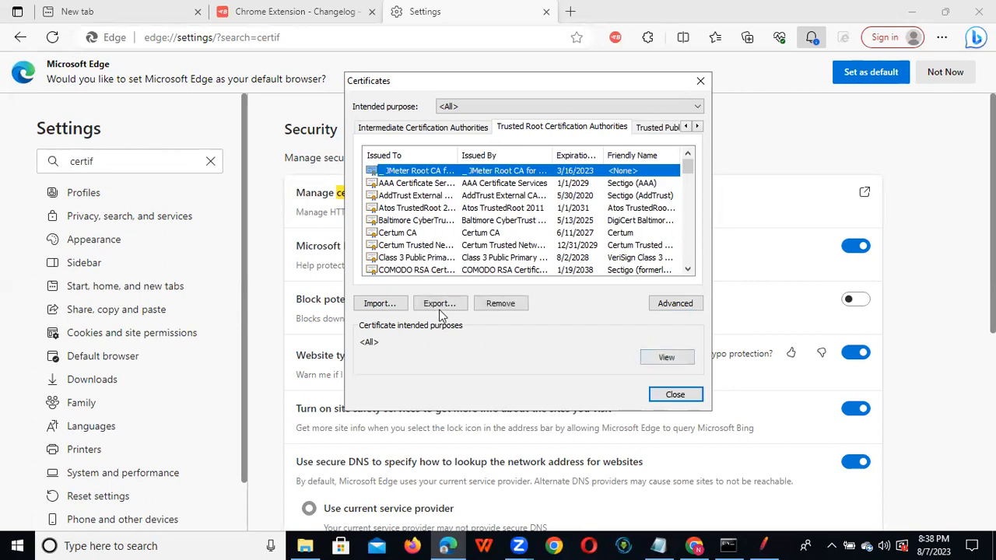
{"action": "left_click", "coordinate": [492, 303]}
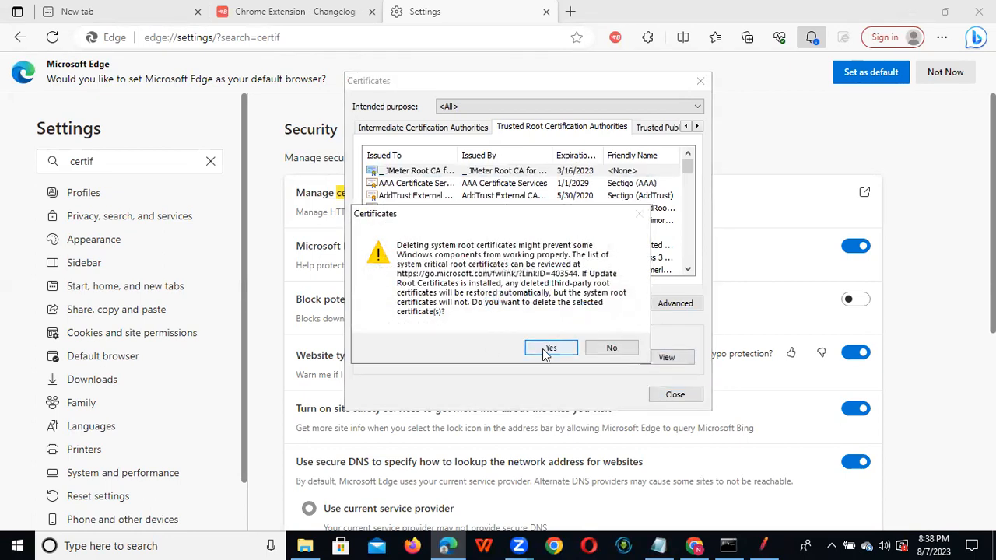
{"action": "left_click", "coordinate": [544, 349]}
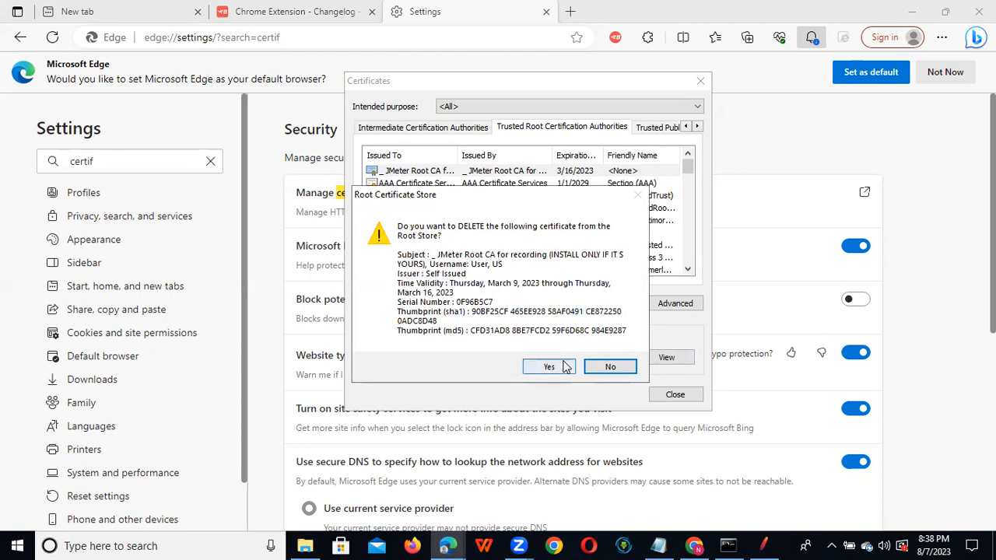
{"action": "left_click", "coordinate": [554, 367]}
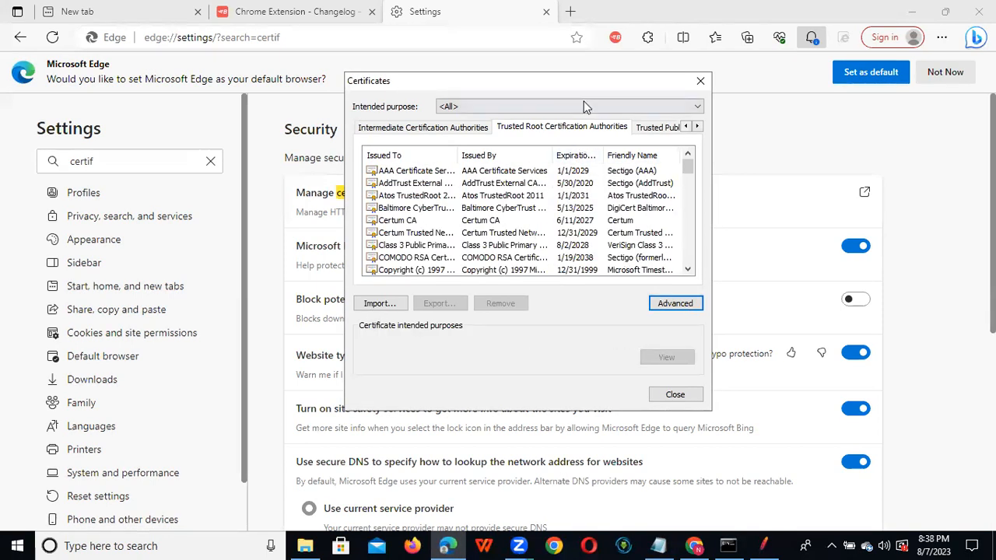
Start a certificate import and choose ApacheJMeterTemporaryRootCA from the bin folder of apache-jmeter-5.5 in Downloads.
{"action": "left_click", "coordinate": [384, 303]}
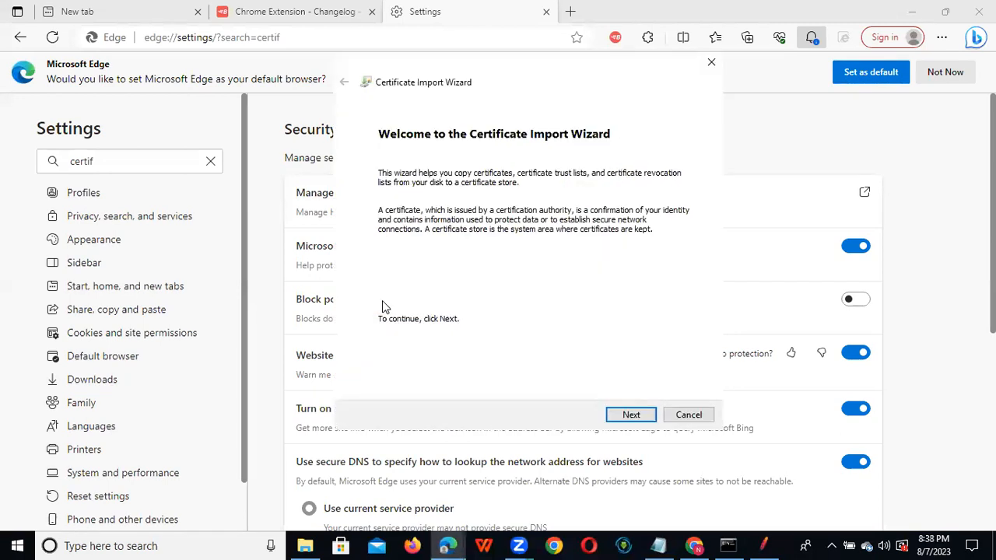
{"action": "left_click", "coordinate": [631, 415]}
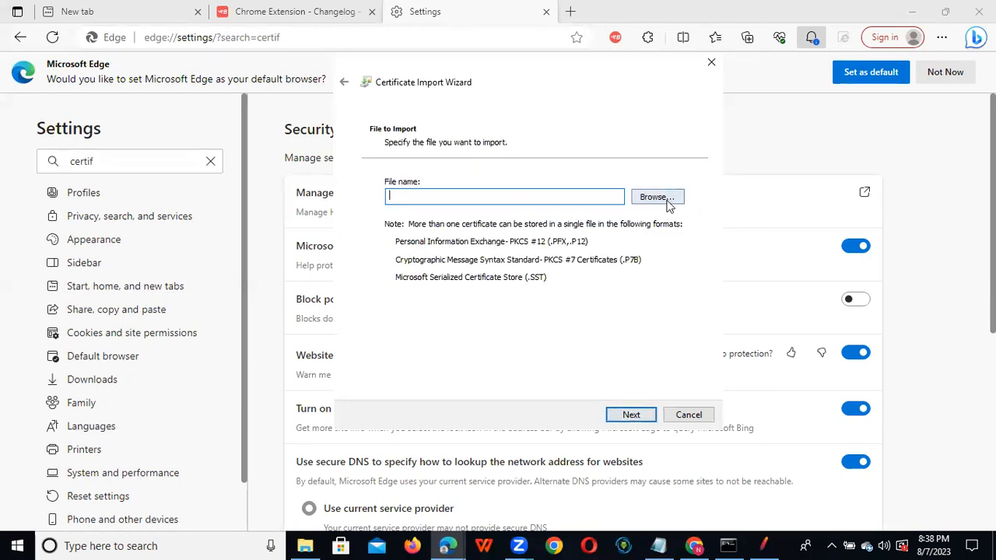
{"action": "left_click", "coordinate": [657, 197]}
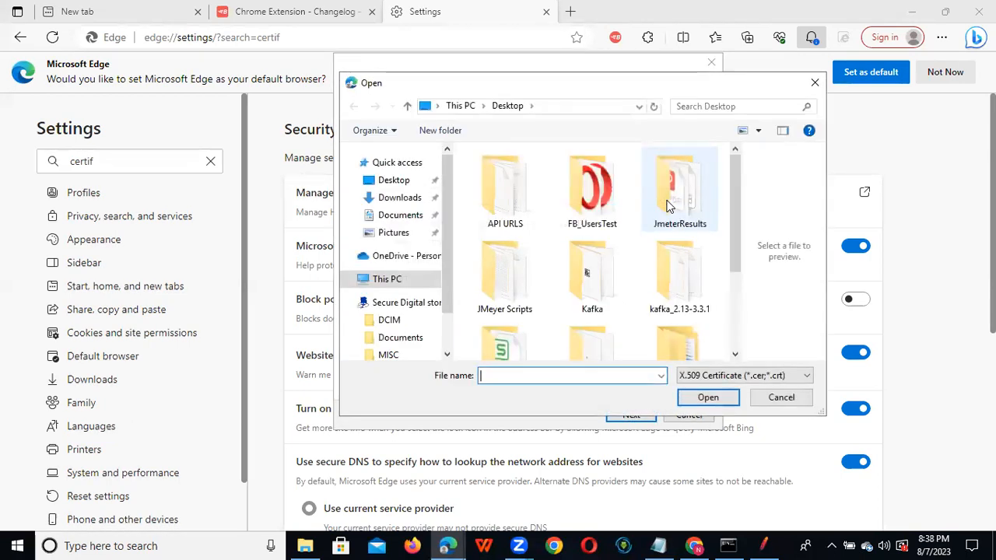
{"action": "left_click", "coordinate": [397, 200]}
{"action": "double_click", "coordinate": [536, 193]}
{"action": "double_click", "coordinate": [537, 193]}
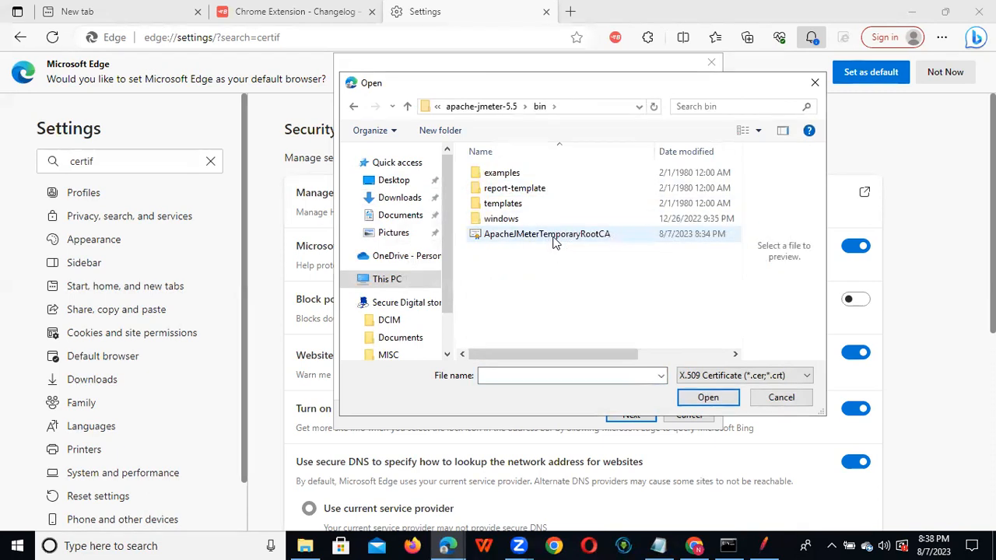
{"action": "double_click", "coordinate": [553, 234]}
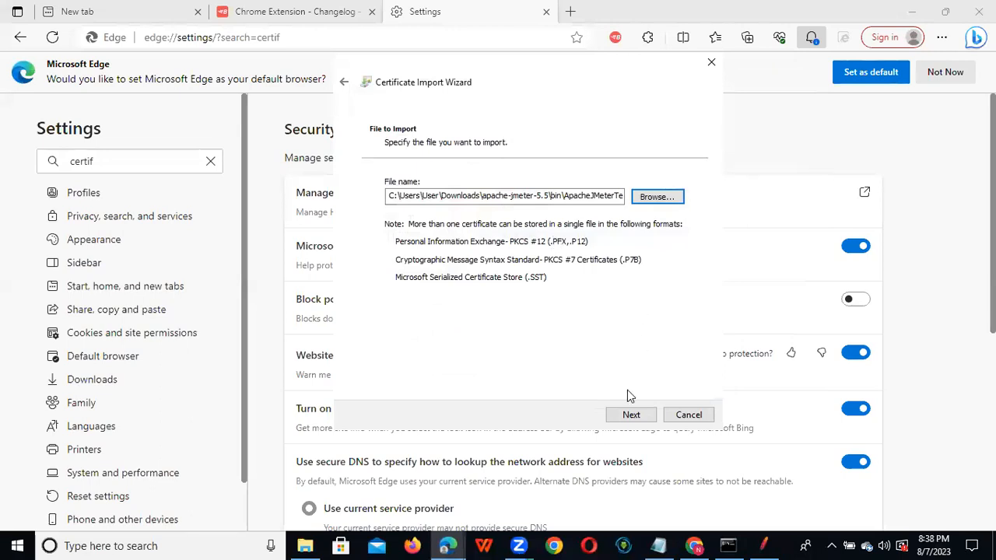
Import the certificate into the Trusted Root Certification Authorities store, accepting the security warning.
{"action": "left_click", "coordinate": [630, 415]}
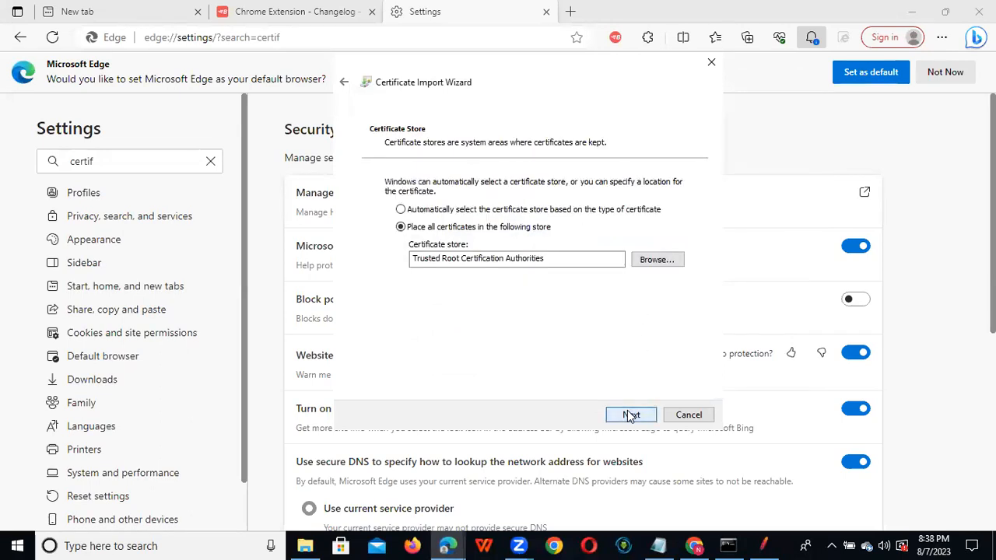
{"action": "left_click", "coordinate": [630, 414]}
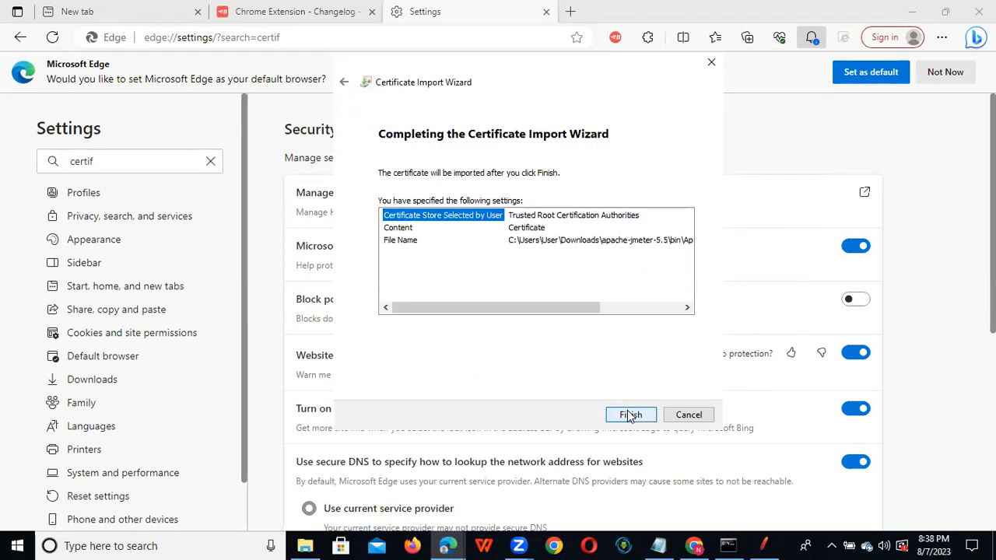
{"action": "left_click", "coordinate": [630, 415]}
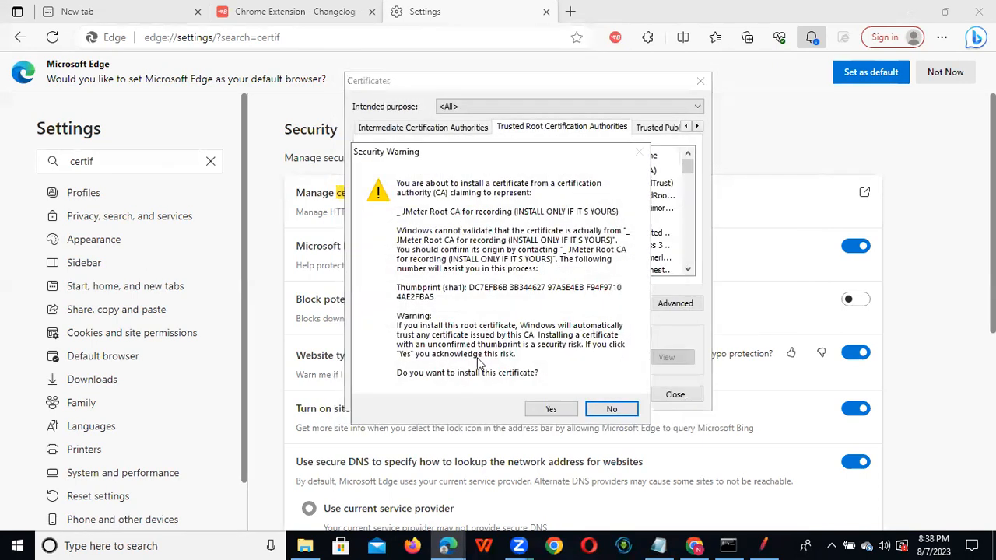
{"action": "left_click", "coordinate": [545, 411]}
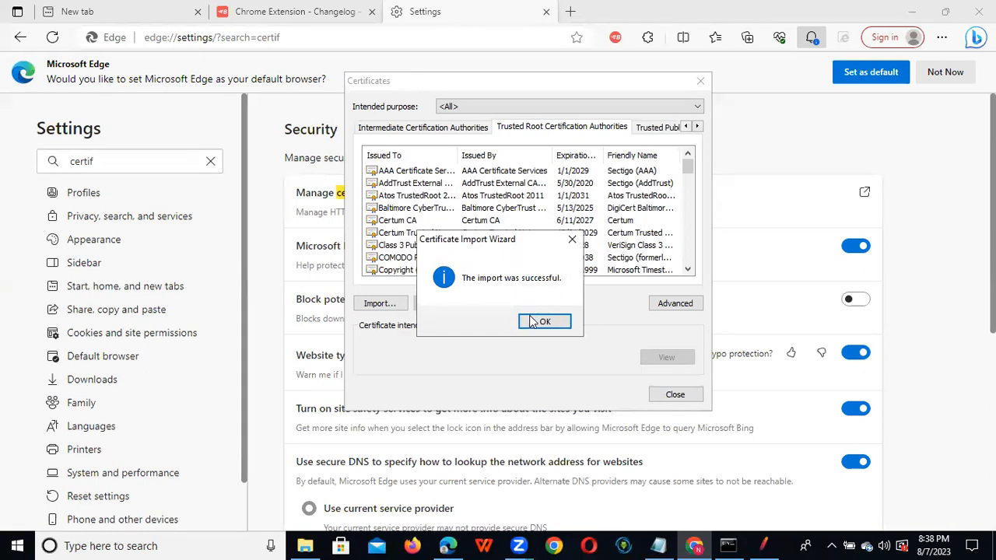
{"action": "left_click", "coordinate": [537, 321]}
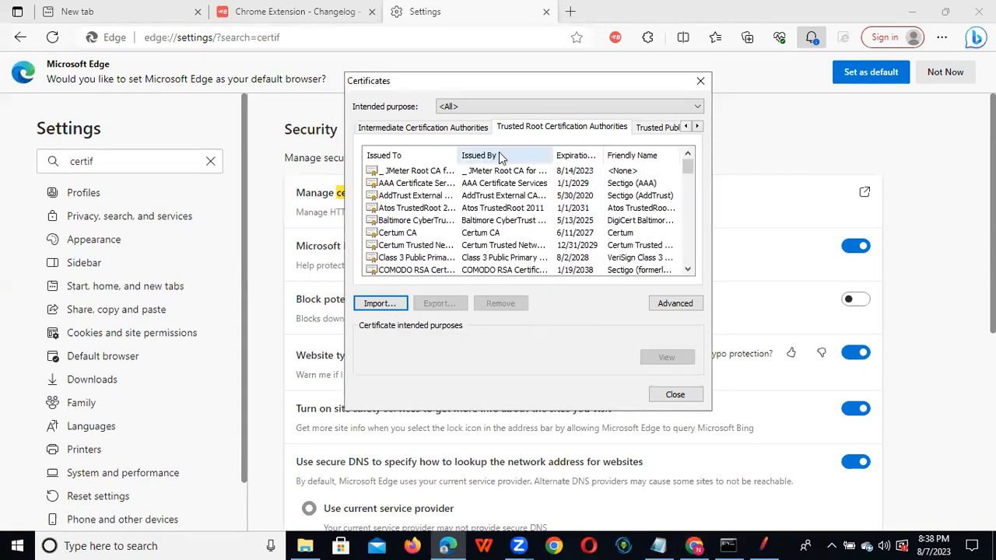
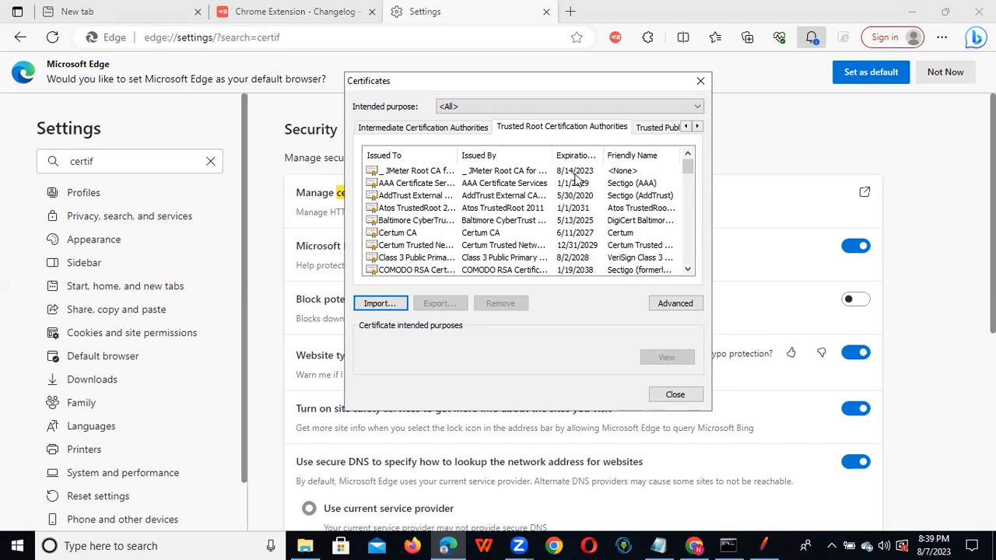
Check the new JMeter root certificate's entry, and close the Certificates dialog, the Settings page and the BlazeMeter changelog page.
{"action": "double_click", "coordinate": [574, 173]}
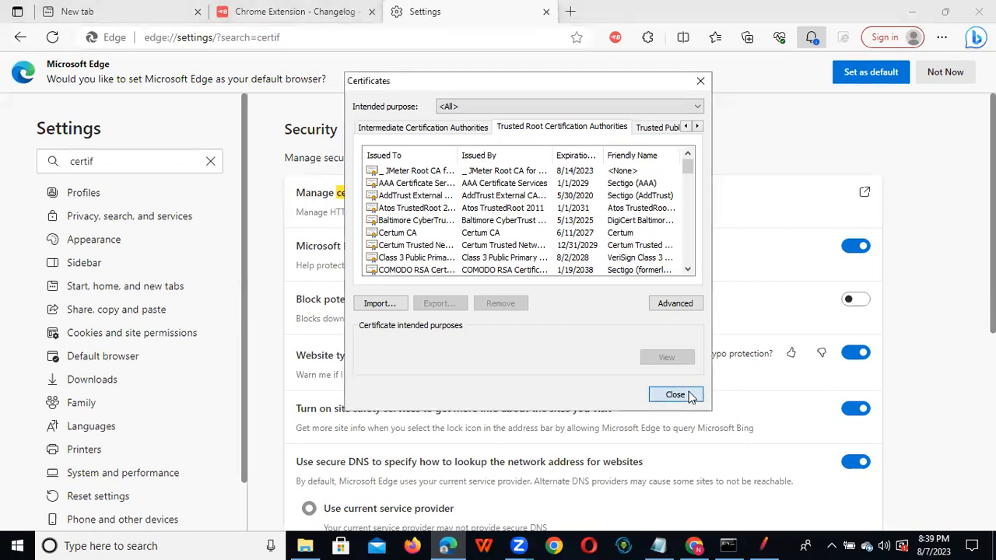
{"action": "left_click", "coordinate": [674, 396]}
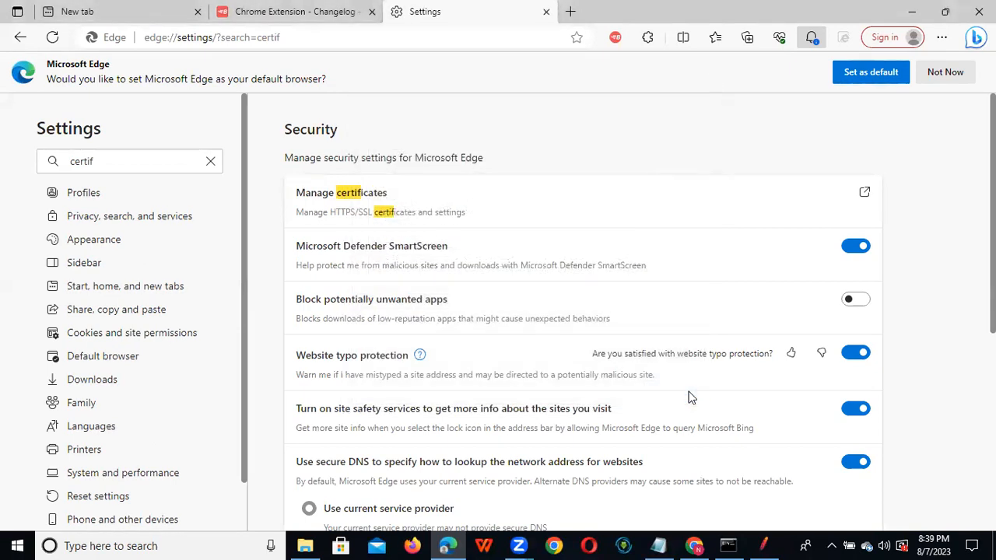
{"action": "left_click", "coordinate": [546, 13]}
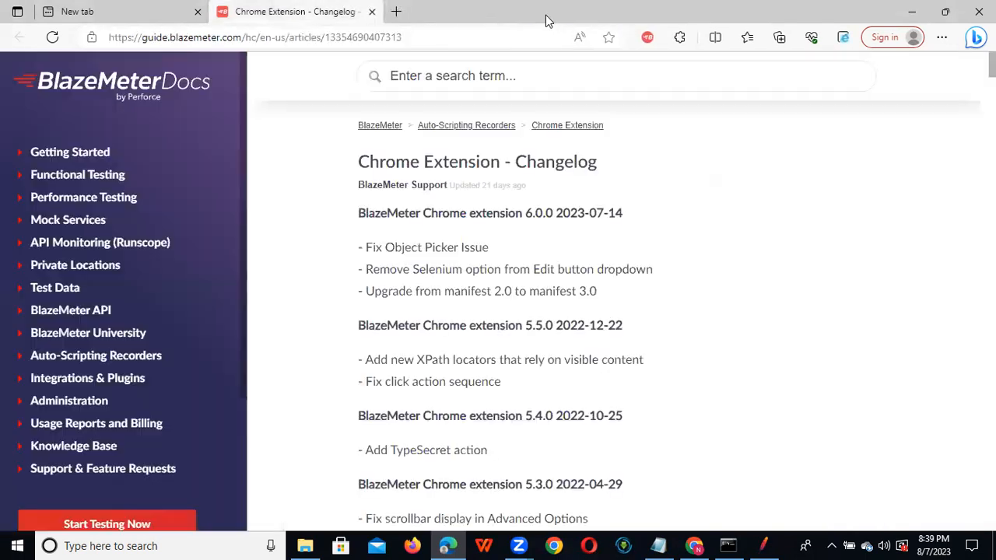
{"action": "left_click", "coordinate": [372, 12]}
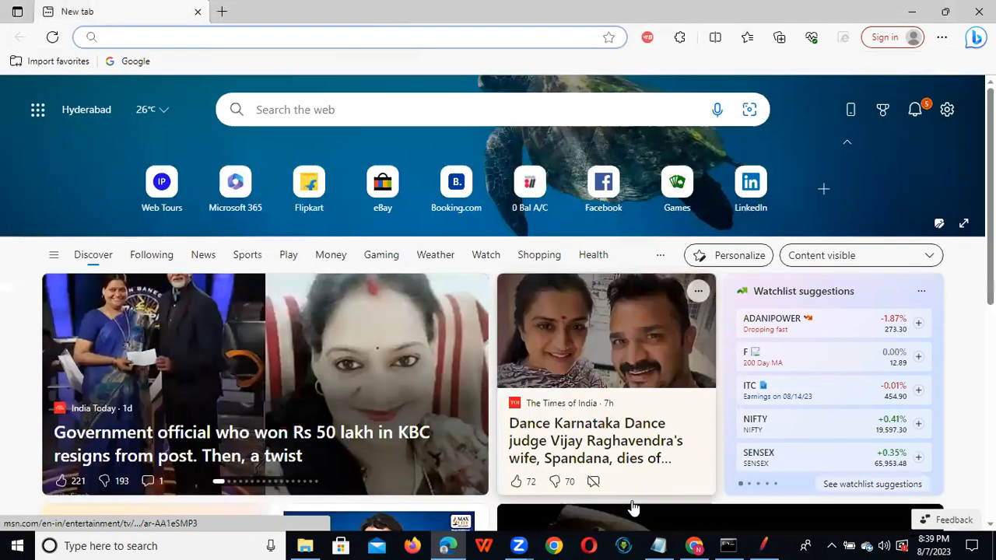
Switch to JMeter and examine the start control of the HTTP(S) Test Script Recorder.
{"action": "left_click", "coordinate": [656, 546]}
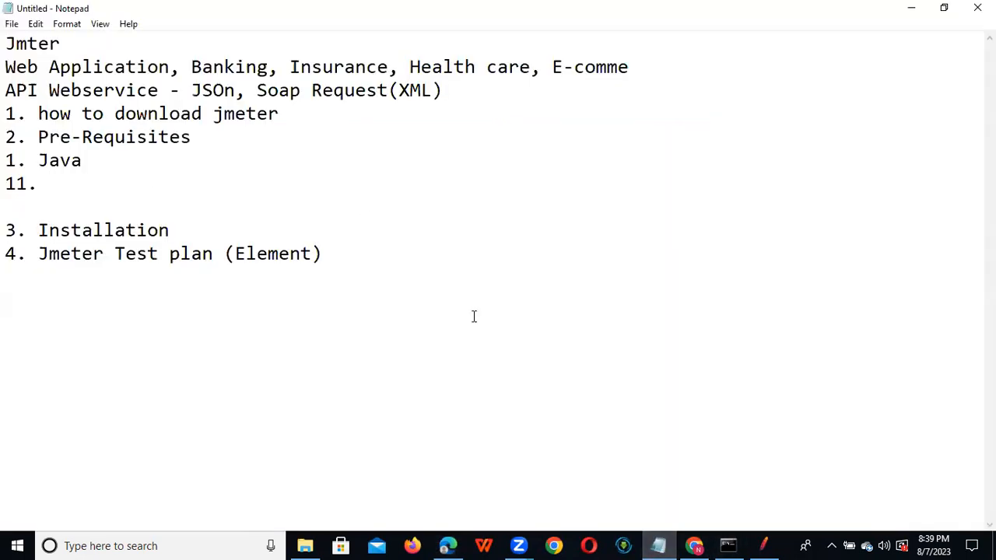
{"action": "left_click", "coordinate": [764, 545]}
{"action": "left_click", "coordinate": [535, 154]}
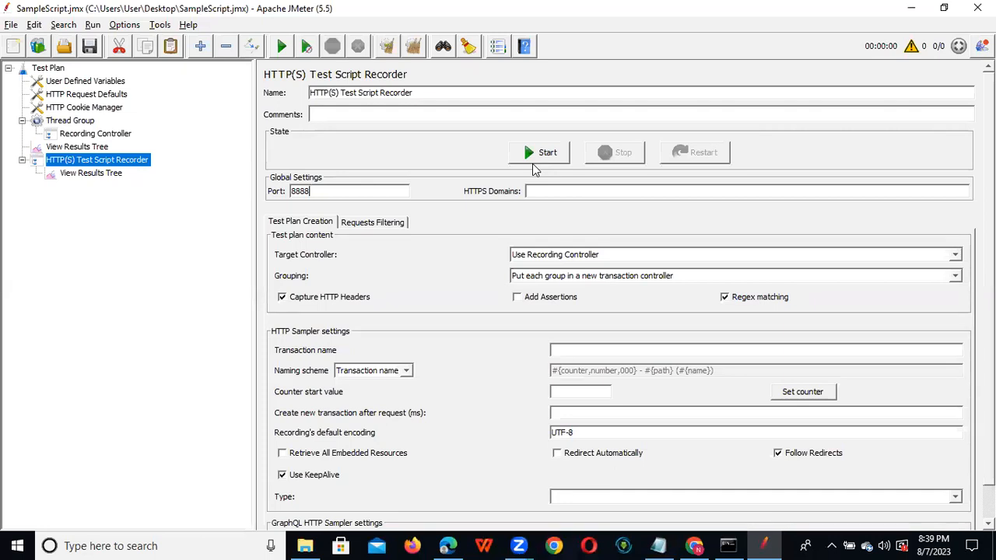
{"action": "left_click", "coordinate": [533, 162]}
Switch to Microsoft Edge, search its settings for "proxy" without signing in, and open the computer's proxy settings.
{"action": "key", "text": "alt+Tab"}
{"action": "key", "text": "alt+Tab"}
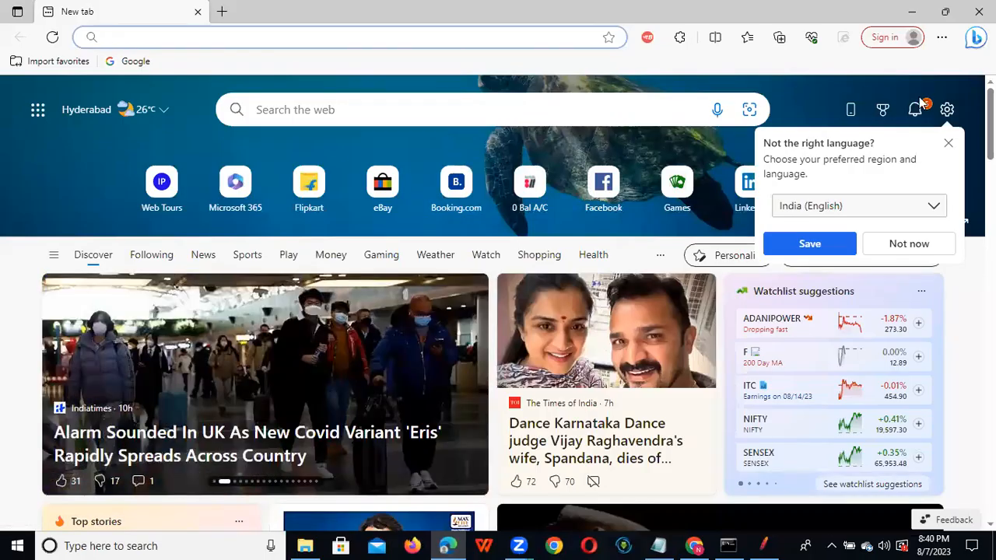
{"action": "left_click", "coordinate": [941, 39]}
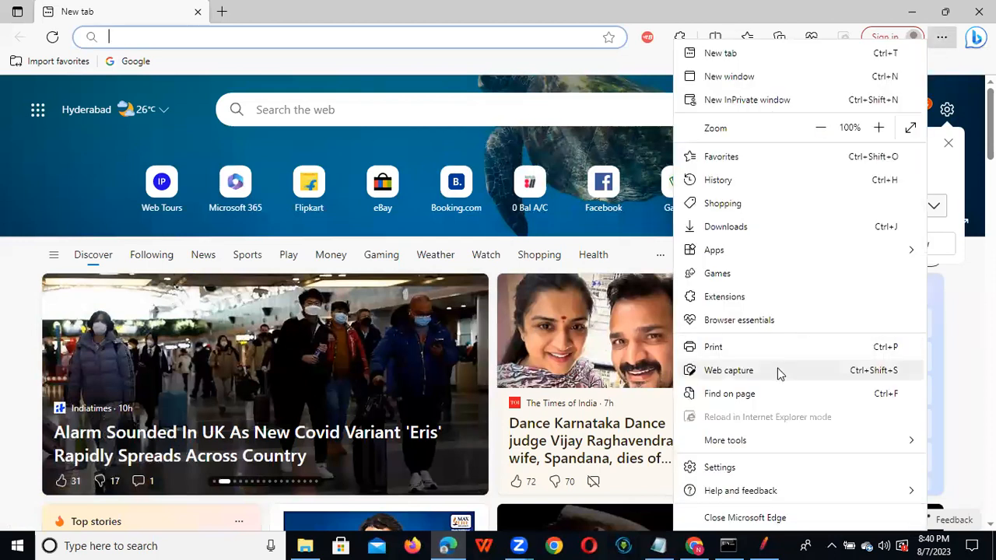
{"action": "left_click", "coordinate": [744, 467]}
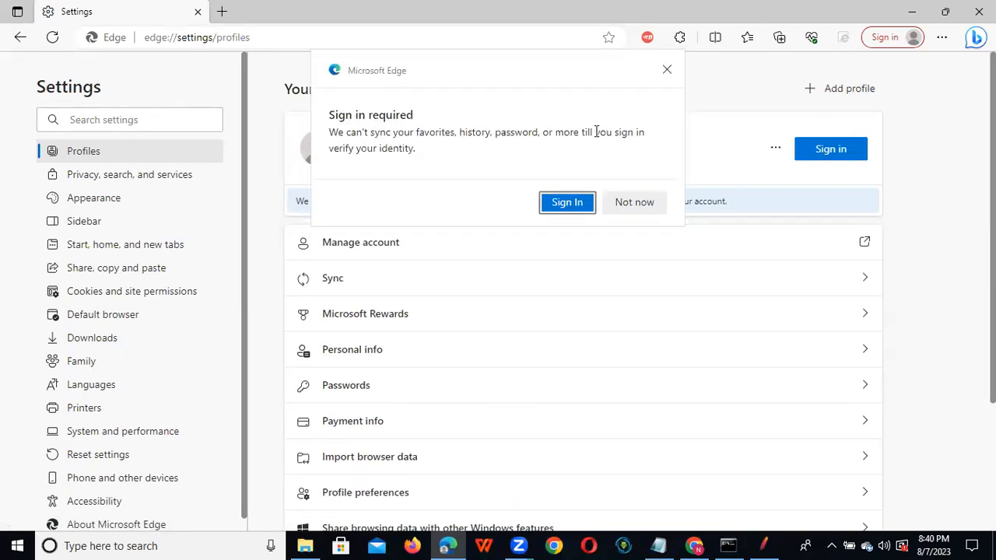
{"action": "left_click", "coordinate": [634, 202]}
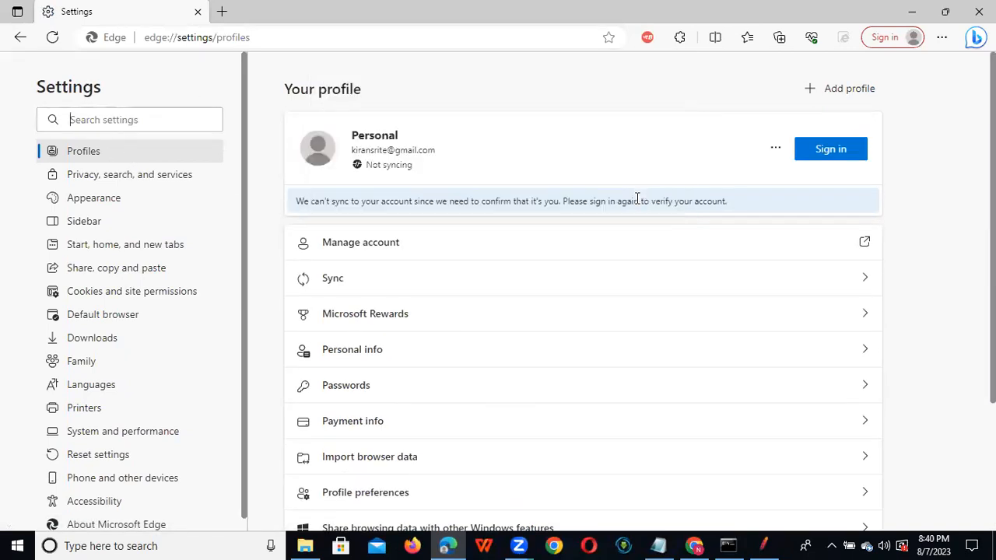
{"action": "left_click", "coordinate": [156, 122]}
{"action": "type", "text": "p"}
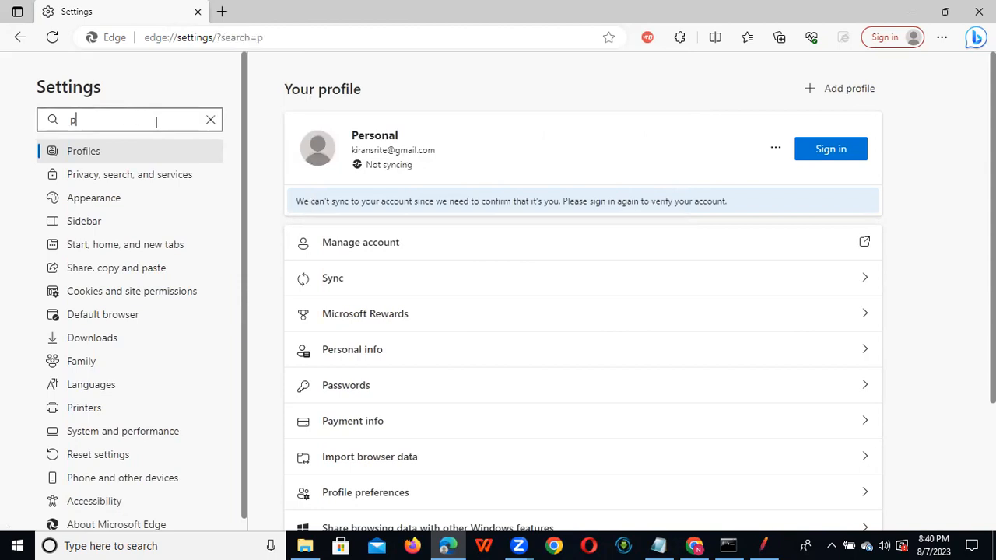
{"action": "type", "text": "roxy"}
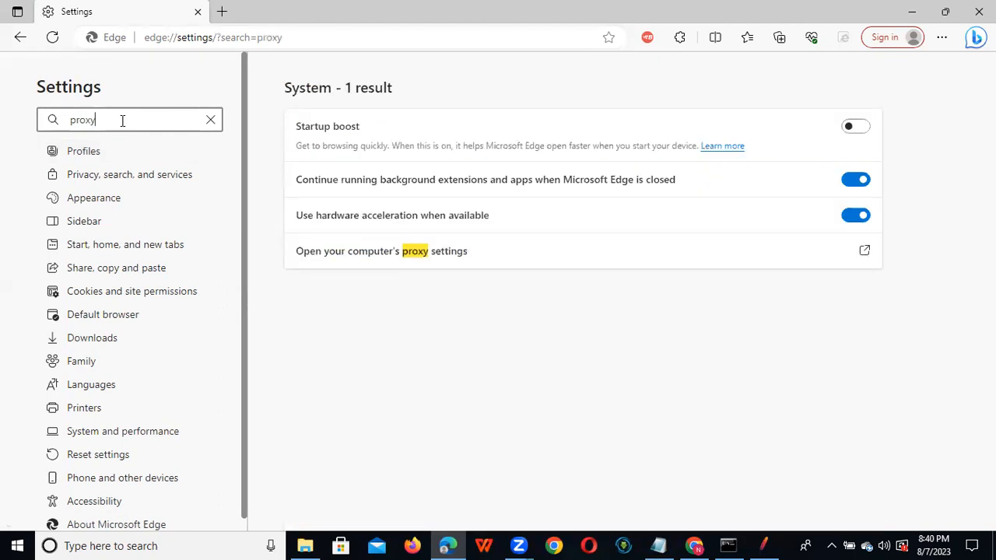
{"action": "left_click", "coordinate": [423, 260]}
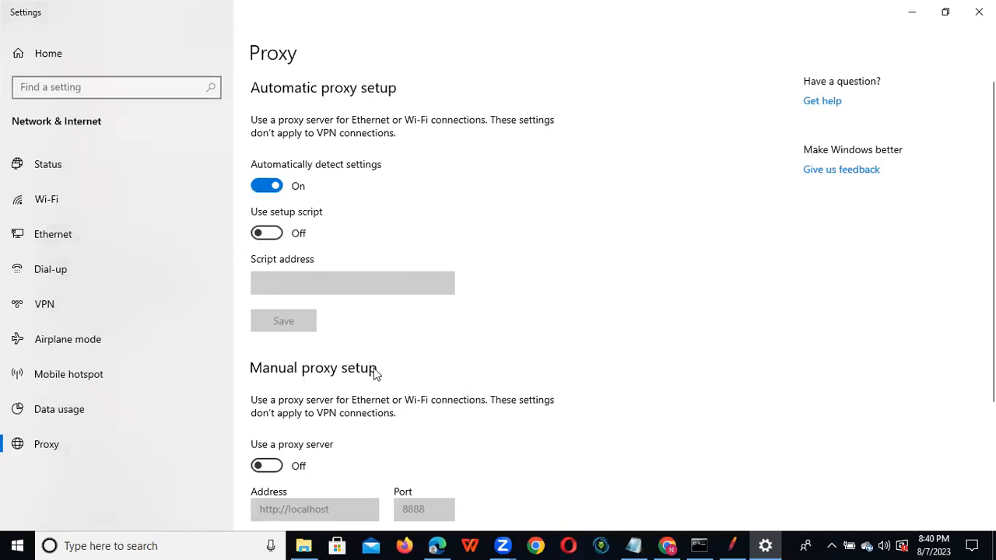
Turn off automatic detection of proxy settings and turn on the manual proxy server.
{"action": "scroll", "coordinate": [444, 208], "scroll_direction": "down", "scroll_amount": 2}
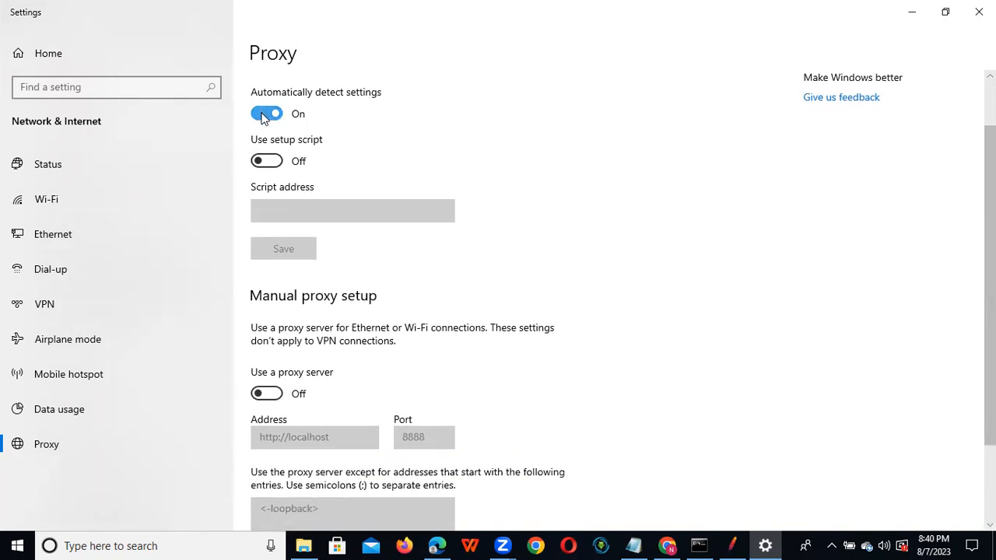
{"action": "left_click", "coordinate": [262, 115]}
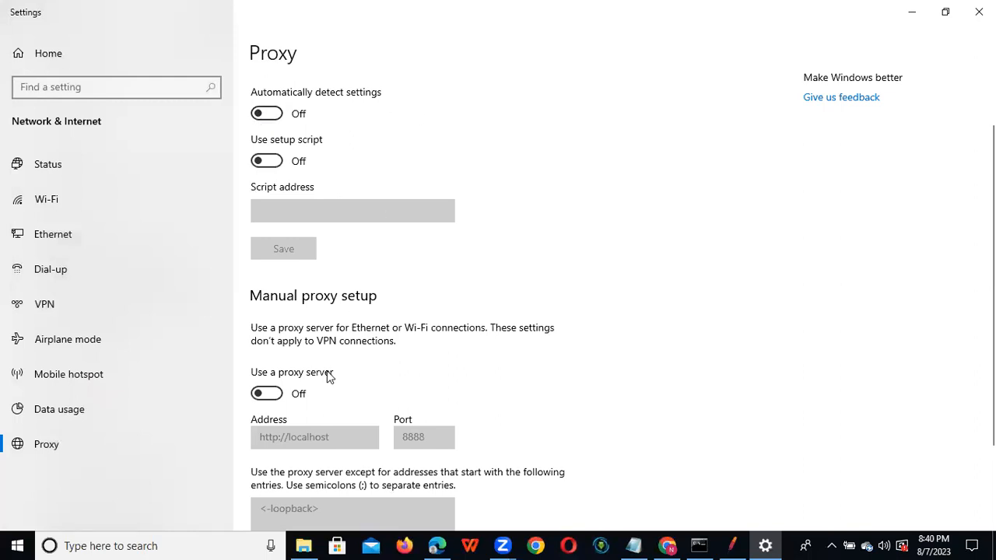
{"action": "left_click", "coordinate": [277, 395]}
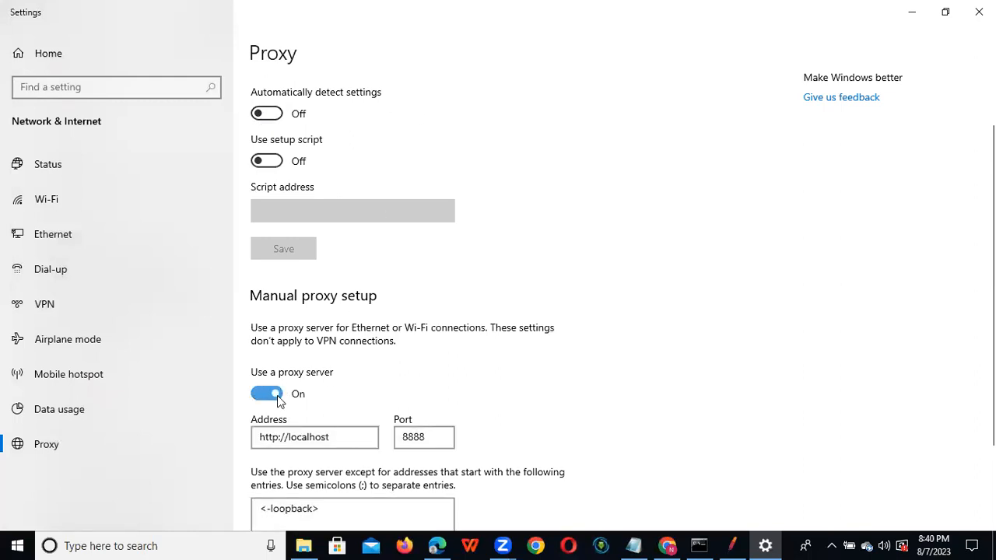
Check the manual proxy's address and port, and switch to JMeter to compare them with the script recorder's port.
{"action": "scroll", "coordinate": [560, 310], "scroll_direction": "down", "scroll_amount": 2}
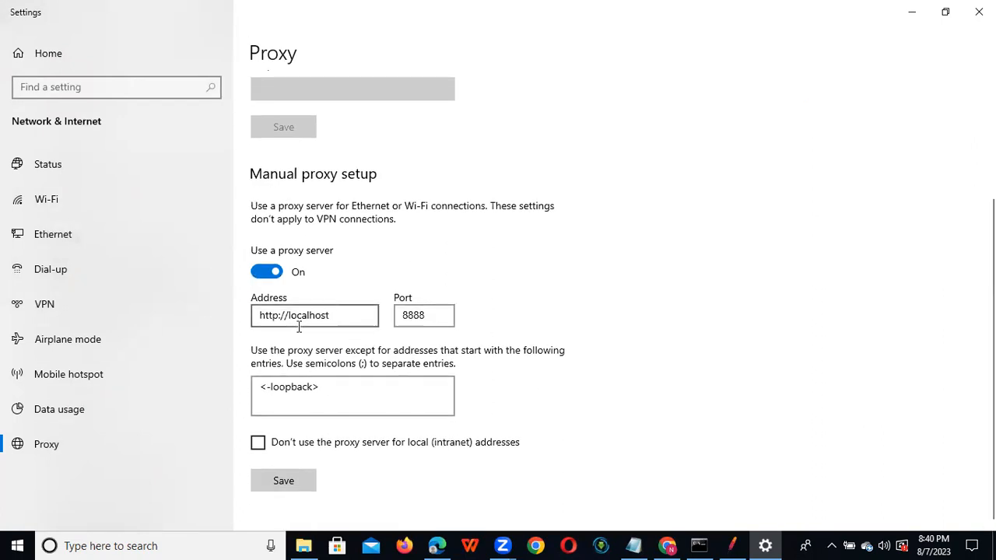
{"action": "left_click", "coordinate": [440, 315]}
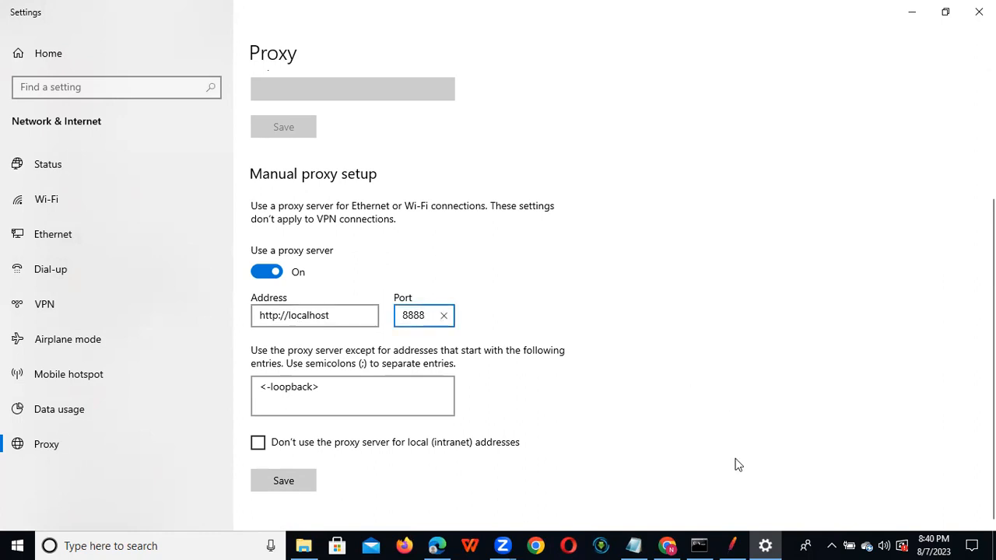
{"action": "left_click", "coordinate": [732, 546]}
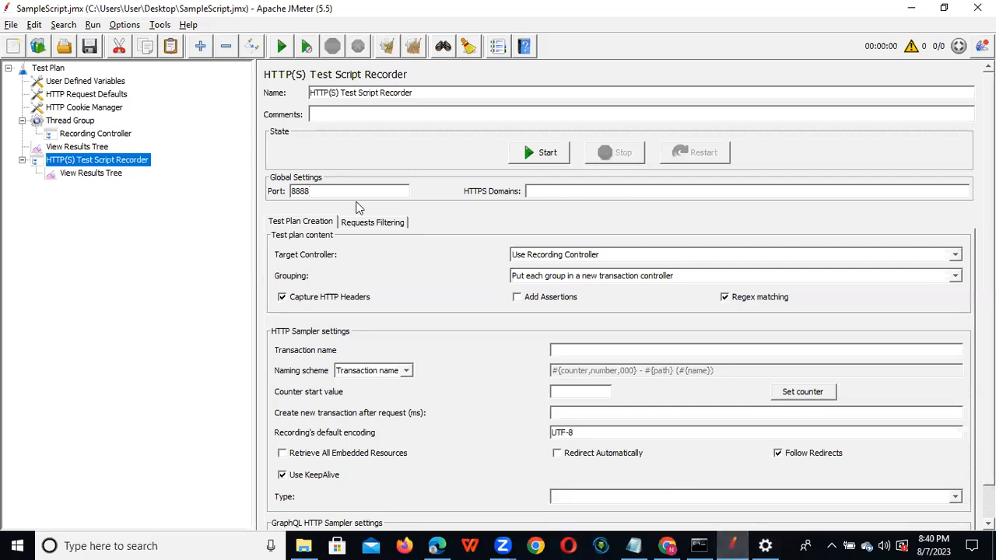
{"action": "left_click_drag", "start_coordinate": [328, 190], "coordinate": [268, 191]}
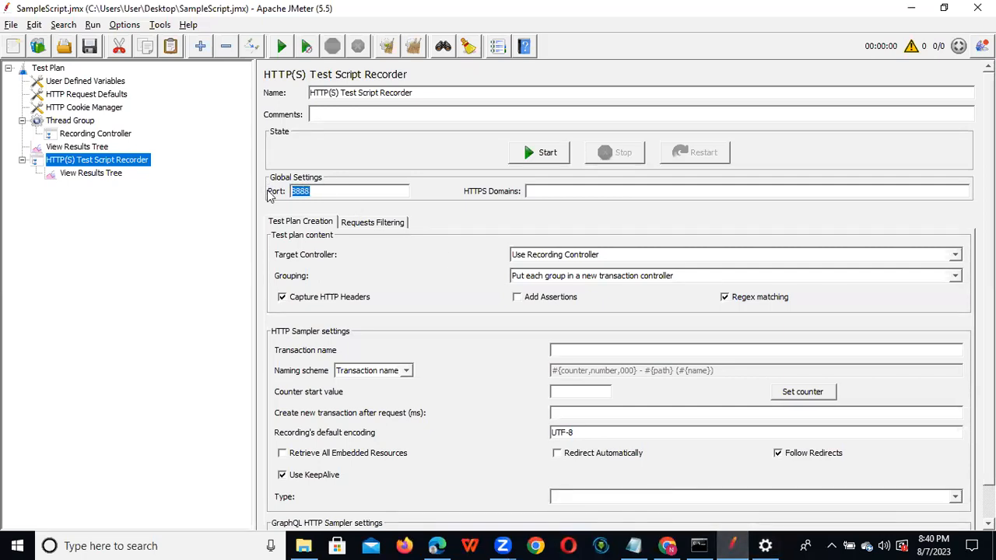
{"action": "key", "text": "alt+Tab"}
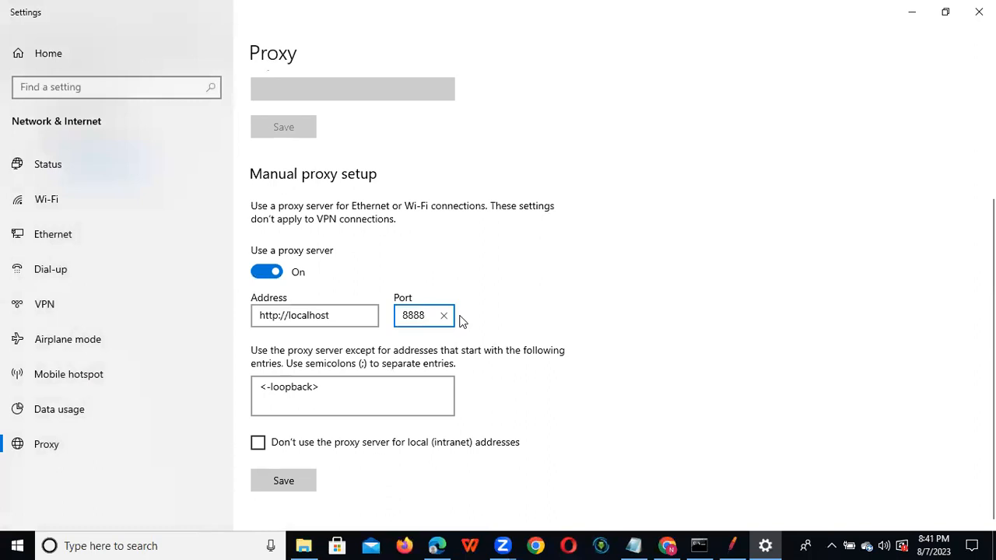
{"action": "key", "text": "alt+Tab"}
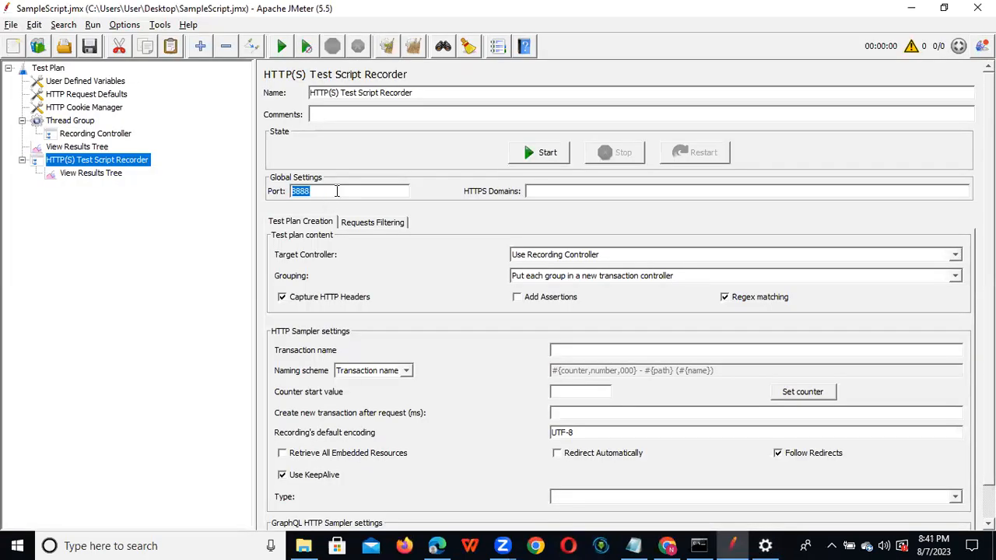
{"action": "key", "text": "alt+Tab"}
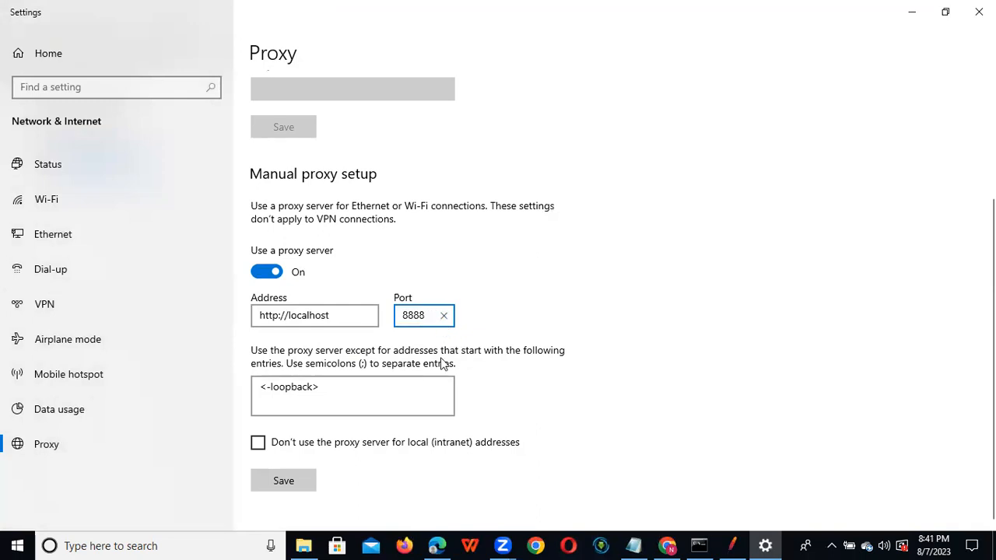
{"action": "key", "text": "alt+Tab"}
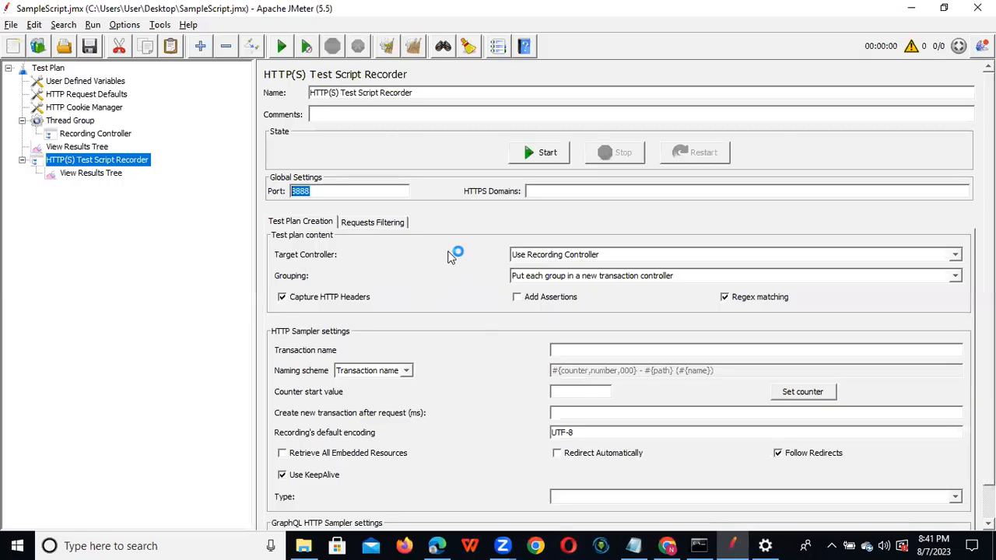
{"action": "key", "text": "alt+Tab"}
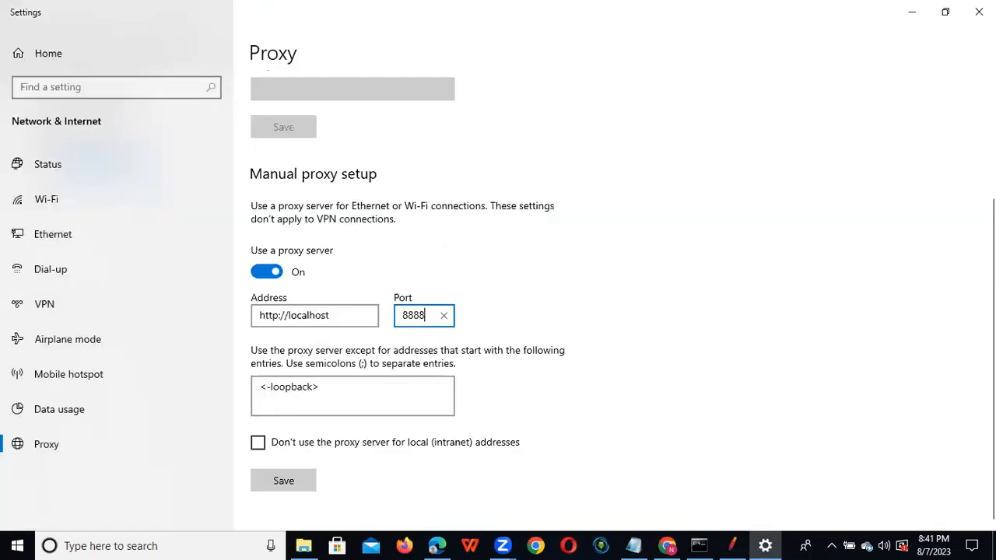
{"action": "left_click", "coordinate": [263, 471]}
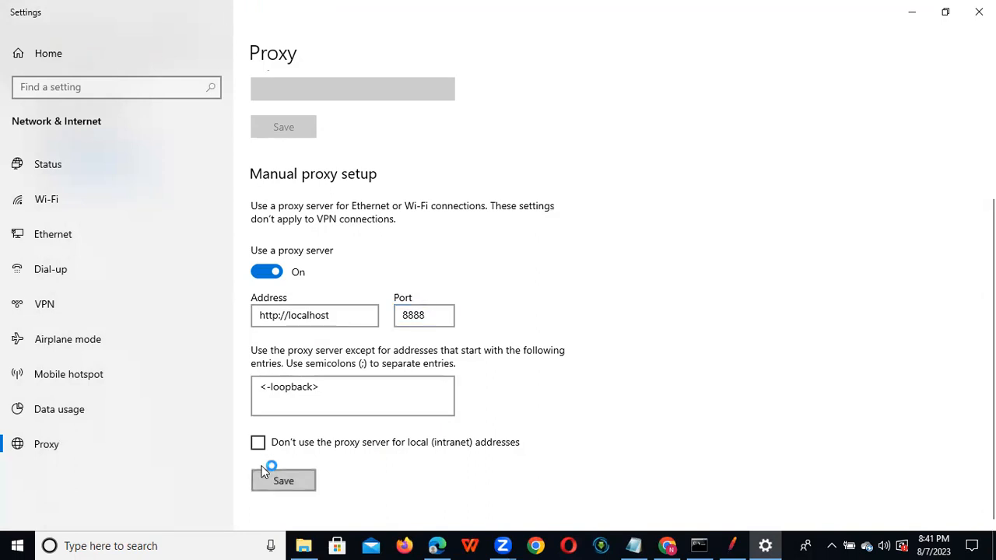
{"action": "left_click", "coordinate": [978, 12]}
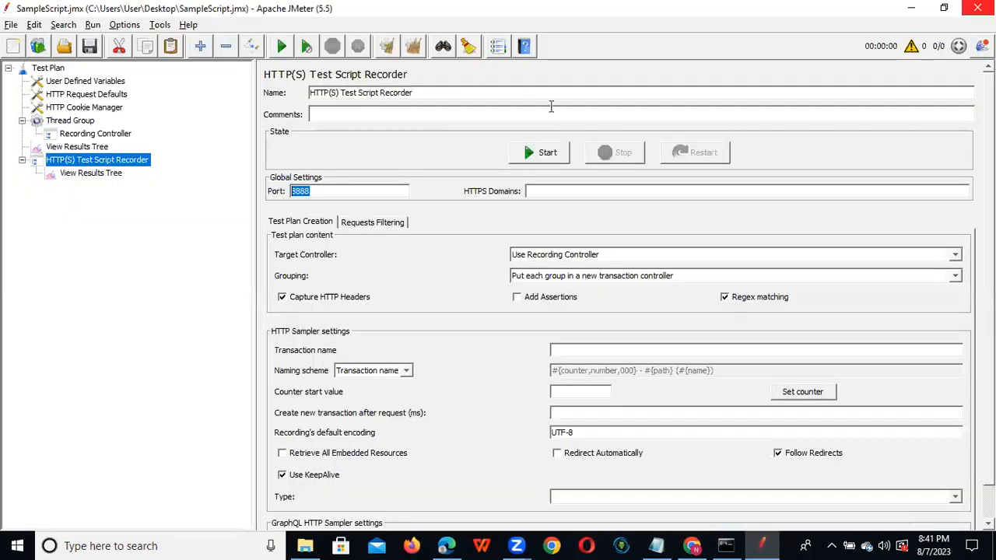
Reopen the computer's proxy settings, review the automatic and manual proxy setup, and close Settings.
{"action": "left_click", "coordinate": [441, 246]}
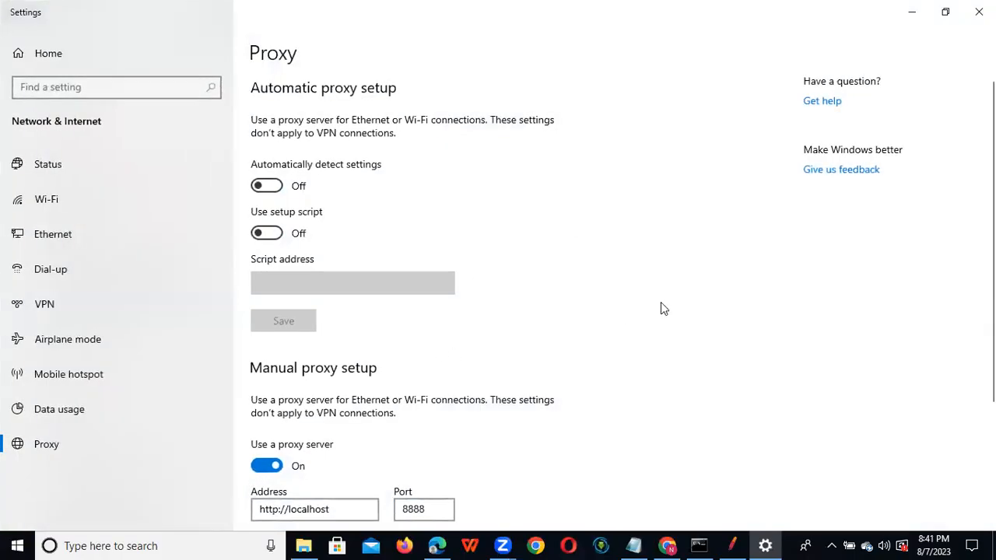
{"action": "scroll", "coordinate": [622, 304], "scroll_direction": "down", "scroll_amount": 2}
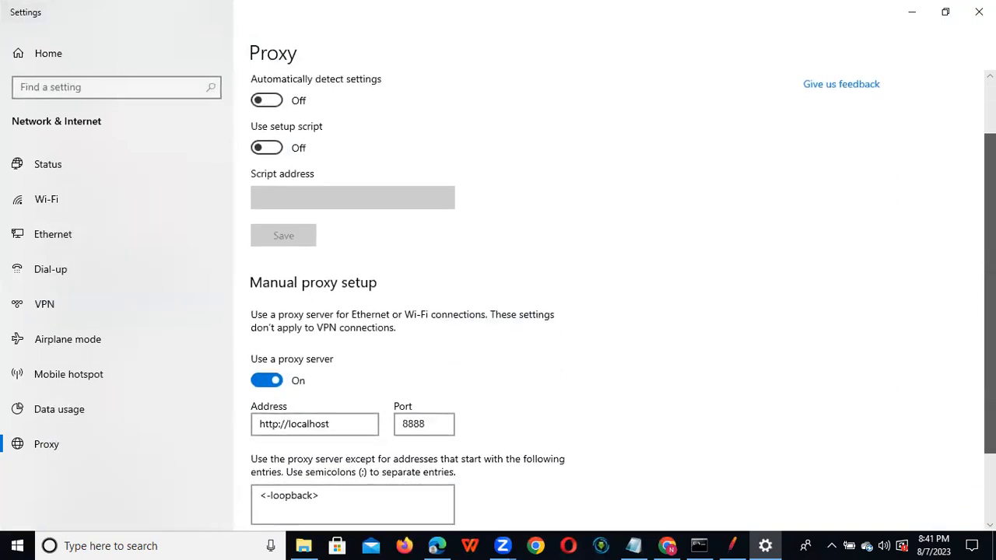
{"action": "scroll", "coordinate": [622, 303], "scroll_direction": "up", "scroll_amount": 2}
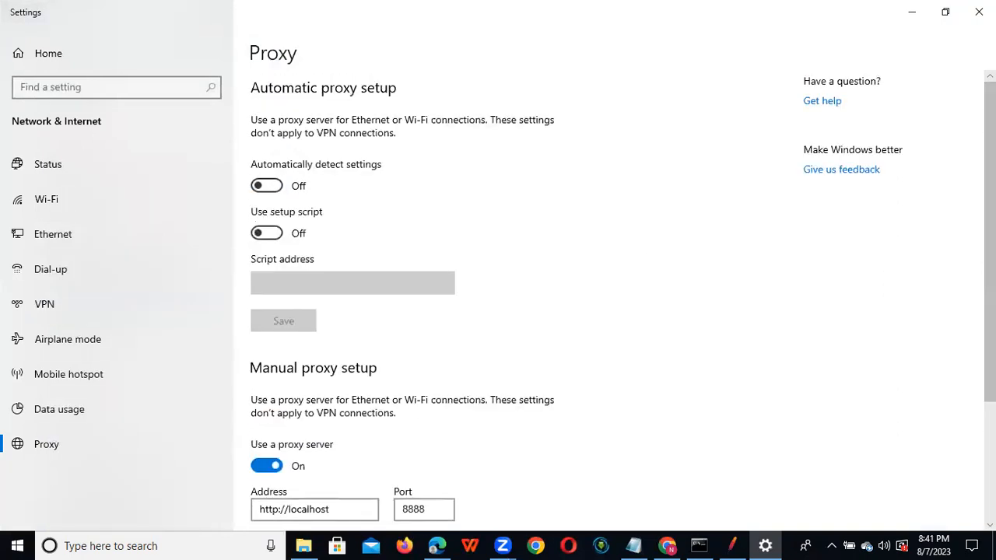
{"action": "left_click", "coordinate": [979, 11]}
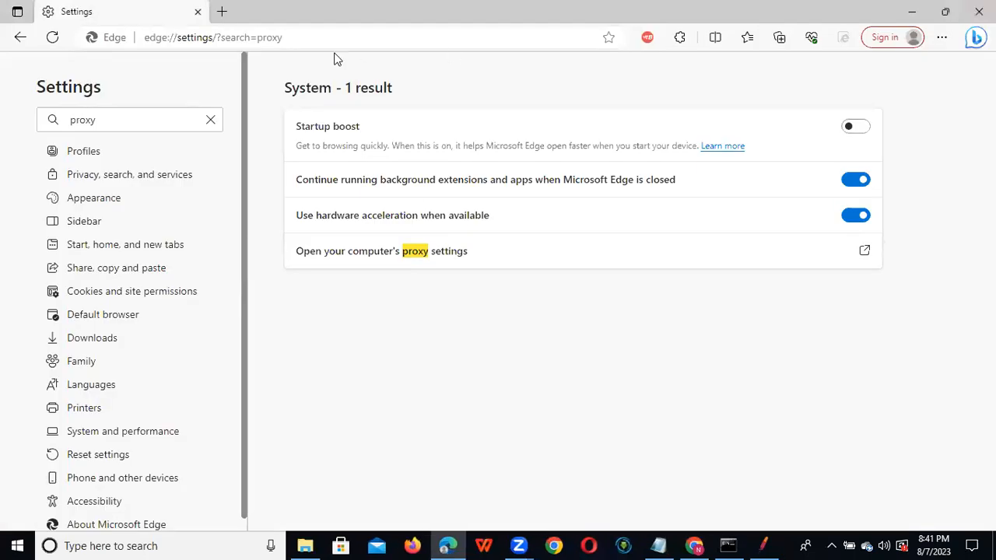
Switch to Chrome and reload the JPetStore catalog page to test the connection through the proxy.
{"action": "left_click", "coordinate": [694, 545]}
{"action": "left_click", "coordinate": [99, 11]}
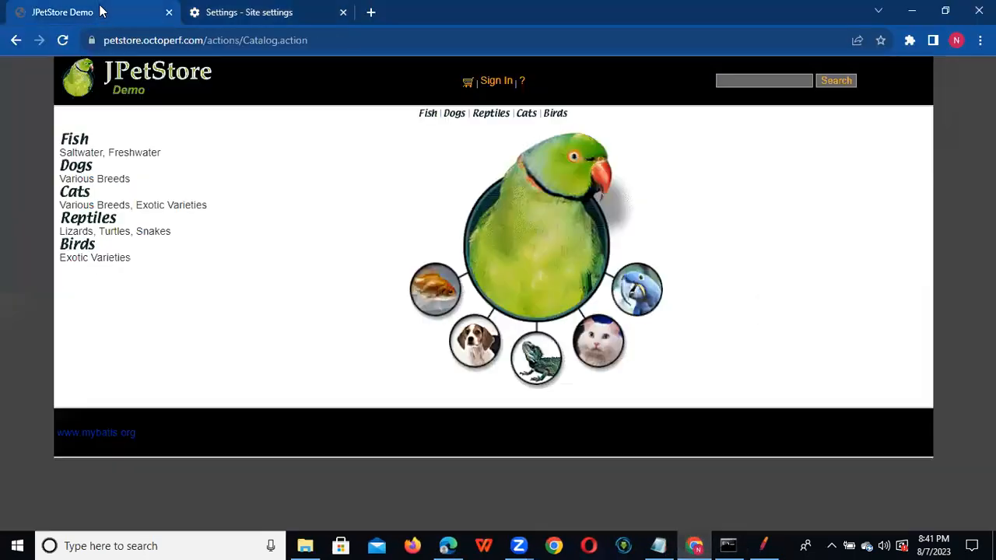
{"action": "left_click", "coordinate": [346, 42]}
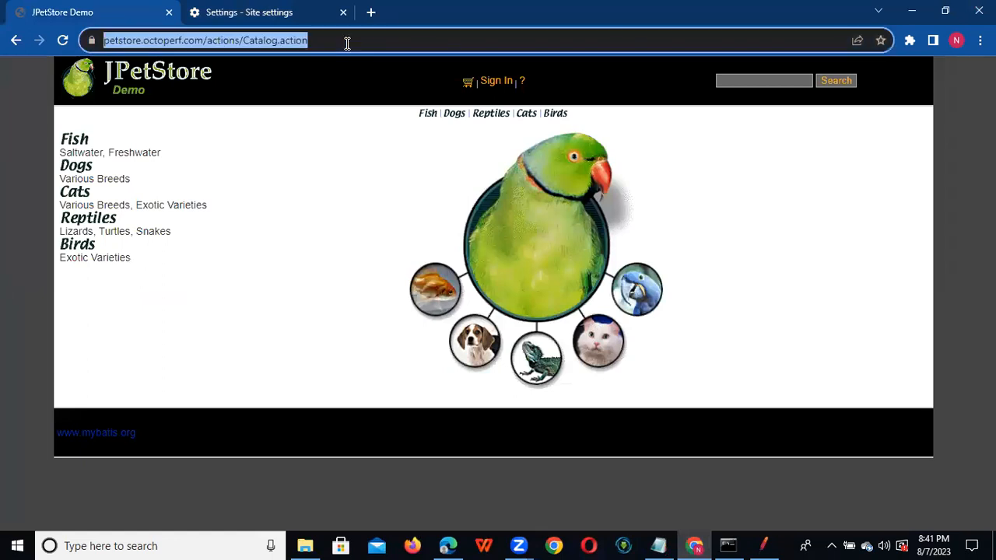
{"action": "key", "text": "Return"}
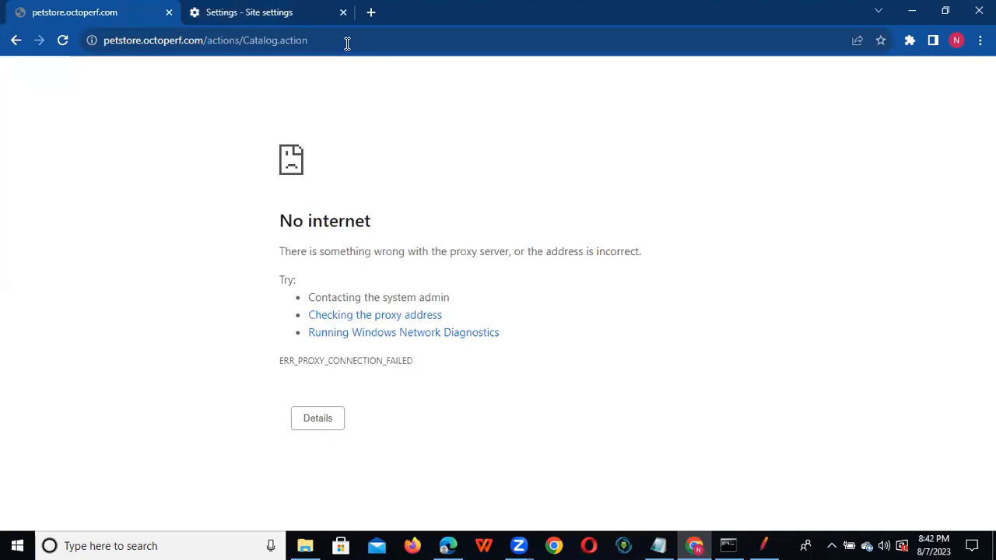
{"action": "left_click", "coordinate": [372, 18]}
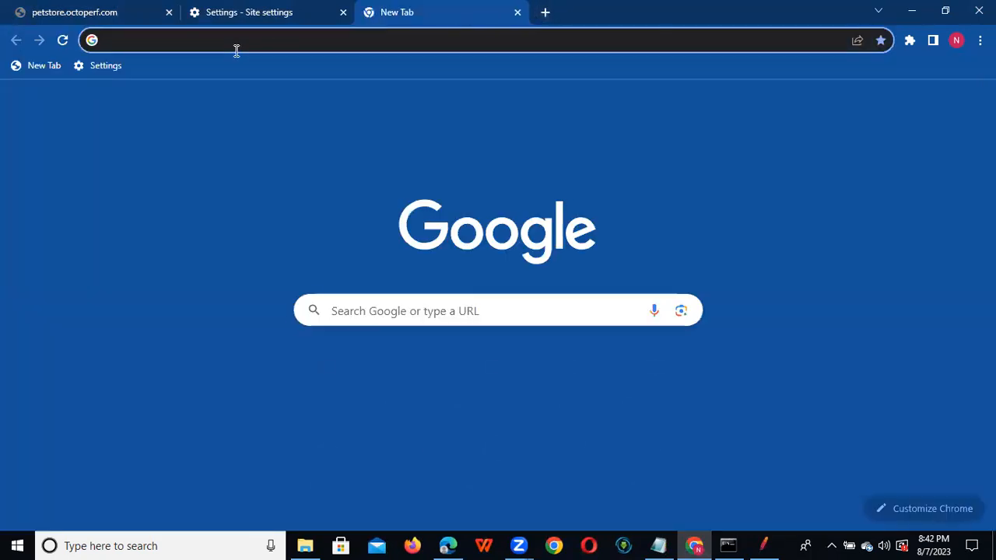
{"action": "left_click", "coordinate": [236, 47]}
{"action": "type", "text": "www"}
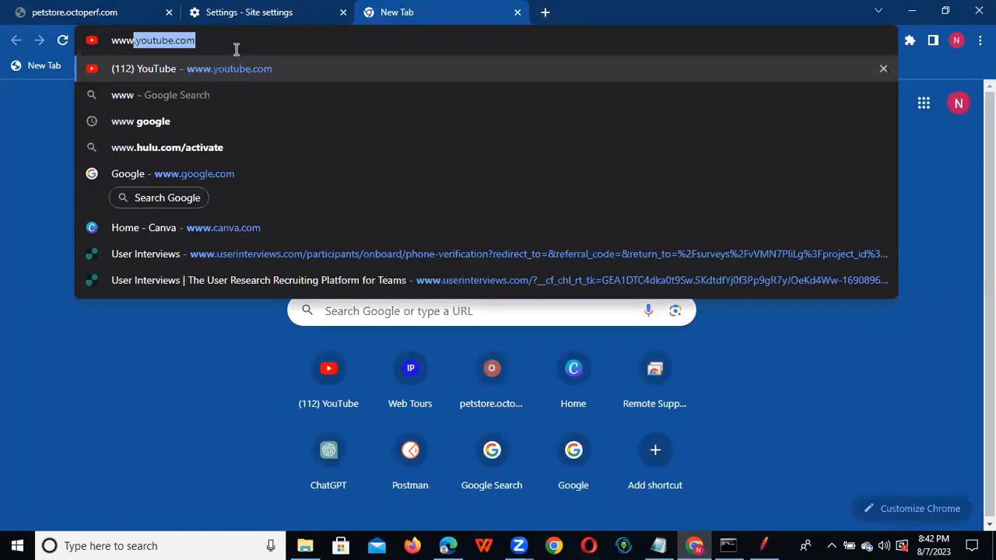
{"action": "key", "text": "Return"}
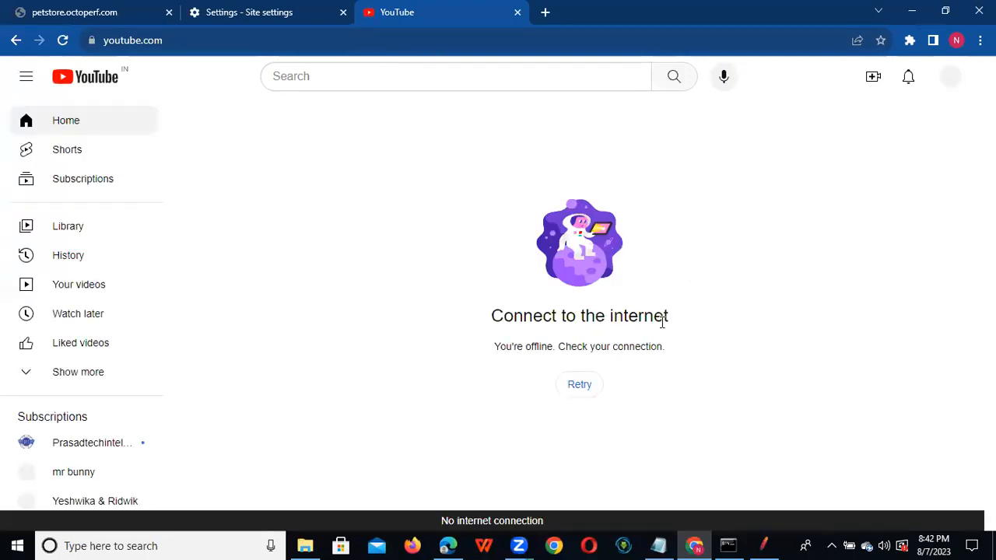
{"action": "left_click", "coordinate": [514, 16]}
{"action": "left_click", "coordinate": [515, 14]}
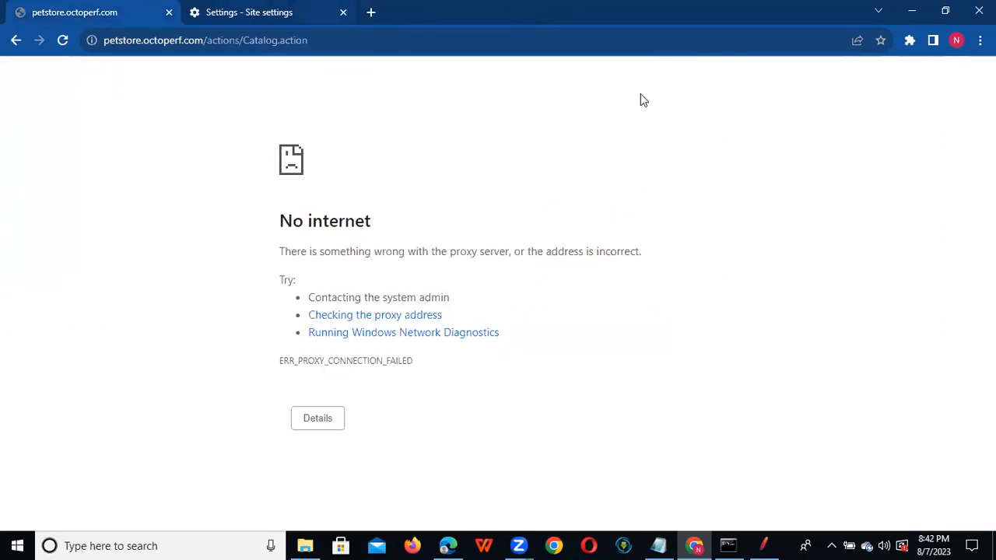
Switch to the Notepad notes and complete prerequisite item 11 with "Root CA Certificate".
{"action": "left_click", "coordinate": [763, 545]}
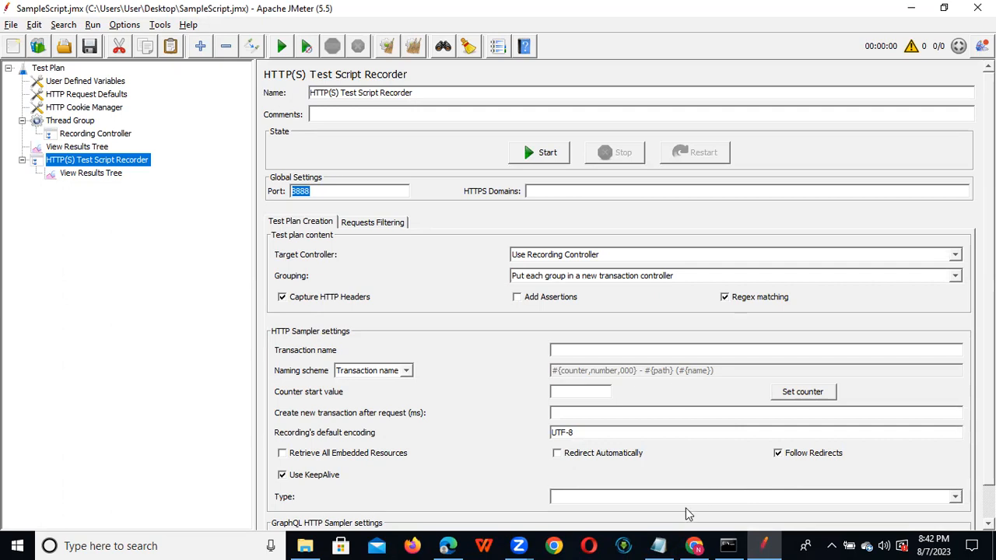
{"action": "left_click", "coordinate": [658, 545]}
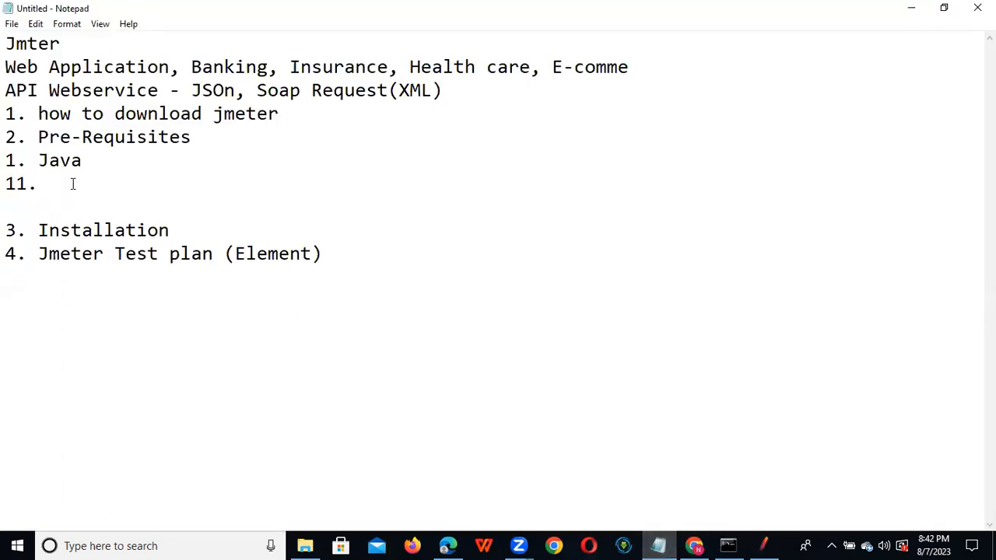
{"action": "type", "text": "Root CA Ce"}
{"action": "type", "text": "rt"}
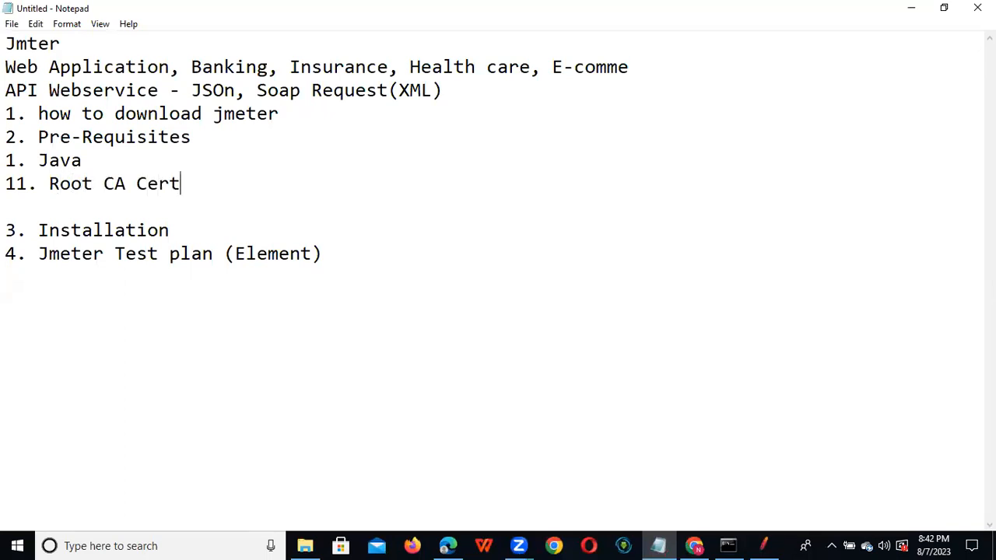
{"action": "type", "text": "ificate"}
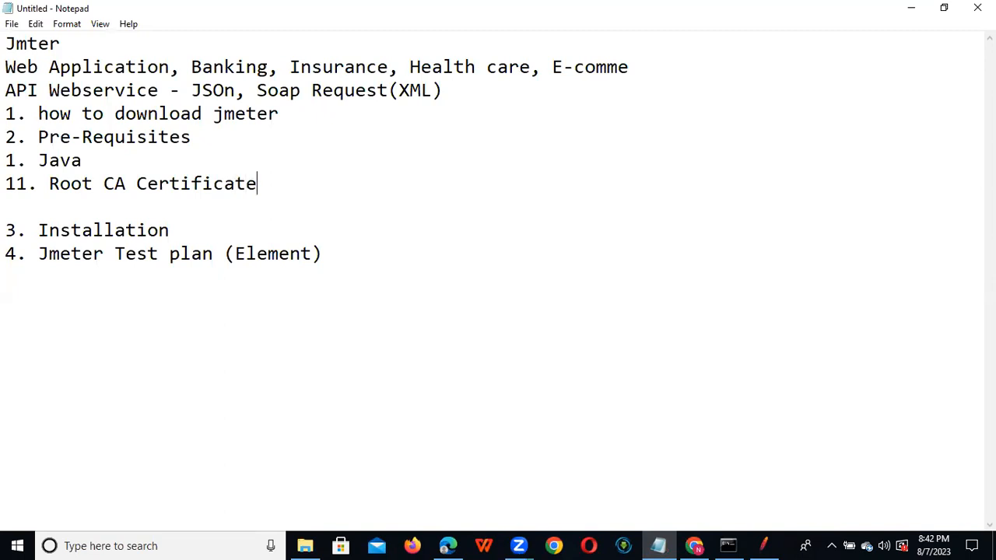
Add the prerequisite line "111. Proxy Settings" below the Root CA Certificate item and select all the notes for review.
{"action": "key", "text": "Return"}
{"action": "type", "text": "12."}
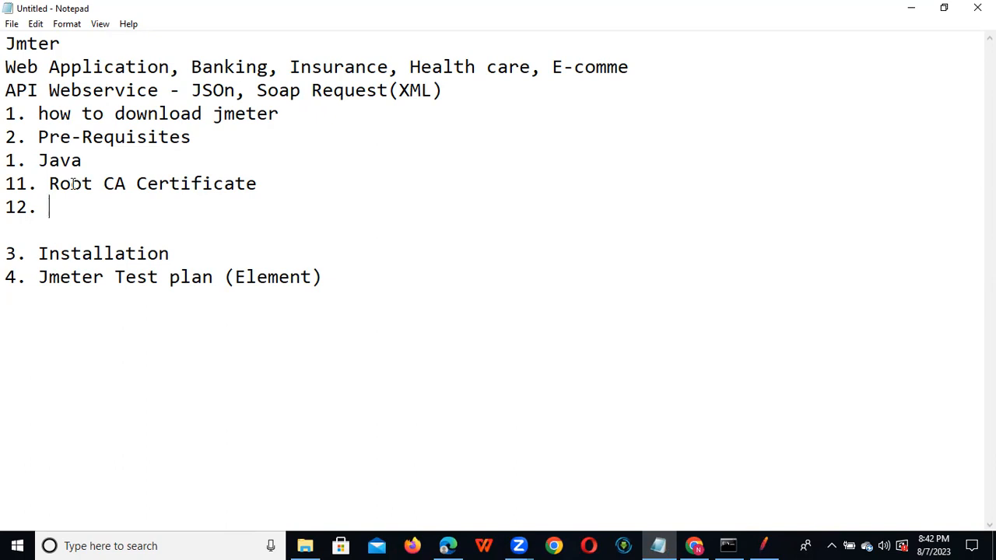
{"action": "key", "text": "BackSpace"}
{"action": "key", "text": "BackSpace"}
{"action": "key", "text": "BackSpace"}
{"action": "key", "text": "BackSpace"}
{"action": "type", "text": "111. Proxy "}
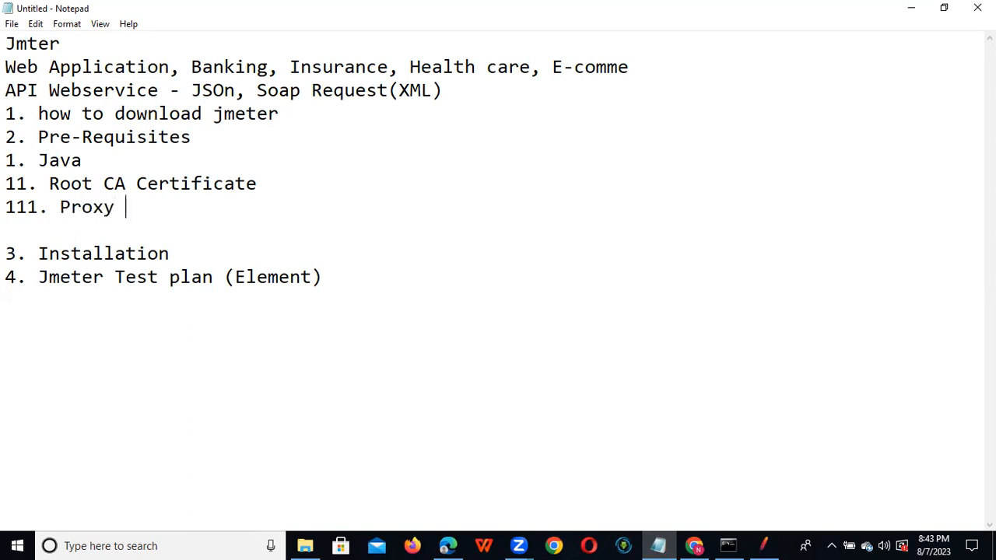
{"action": "type", "text": "Settings"}
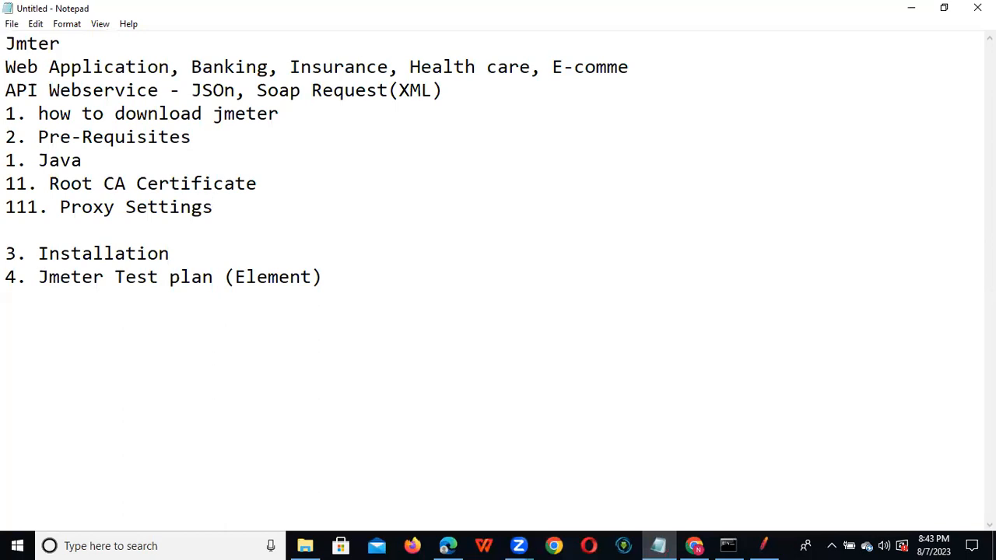
{"action": "left_click_drag", "start_coordinate": [355, 278], "coordinate": [10, 23]}
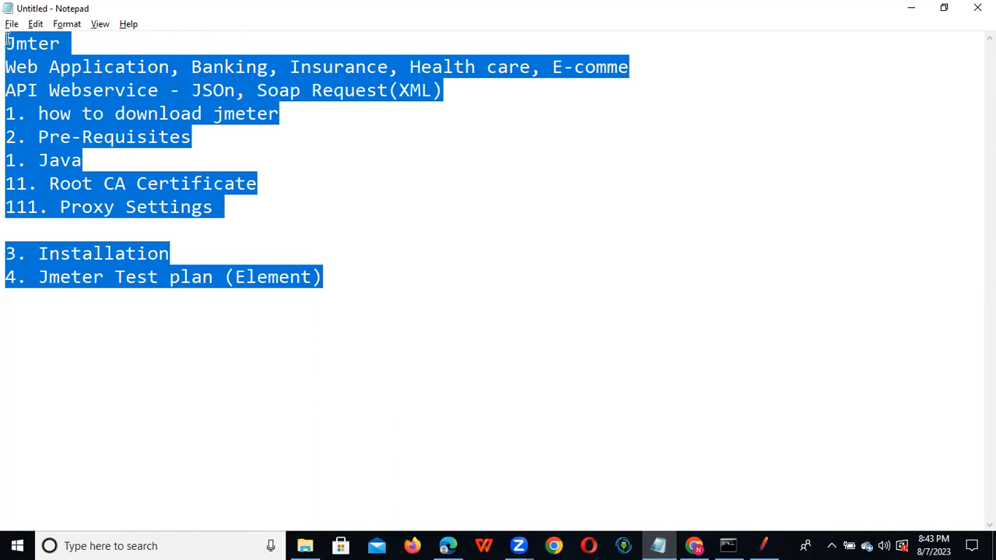
Switch to JMeter and set the HTTP(S) Test Script Recorder's target controller to Test Plan > Thread Group > Recording Controller.
{"action": "key", "text": "alt+Tab"}
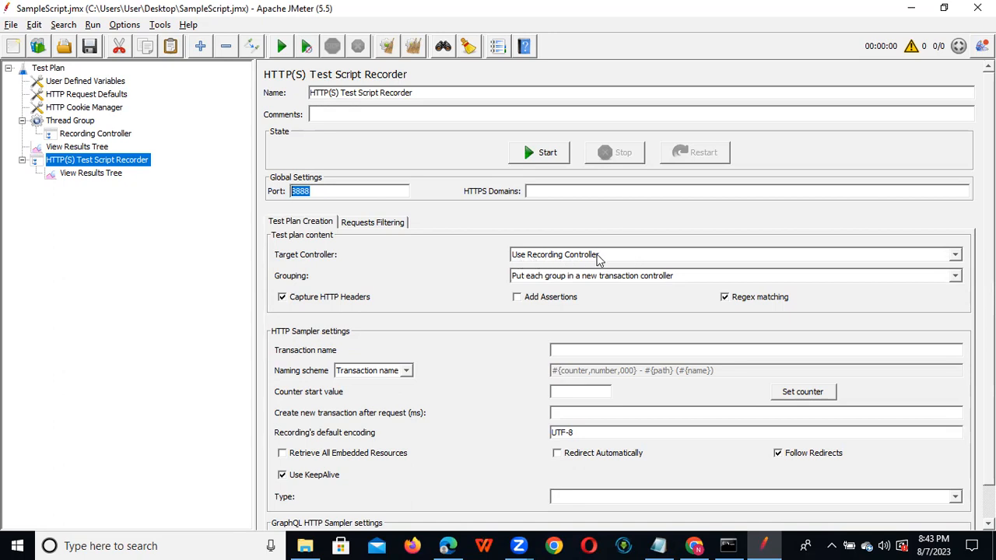
{"action": "left_click", "coordinate": [86, 124]}
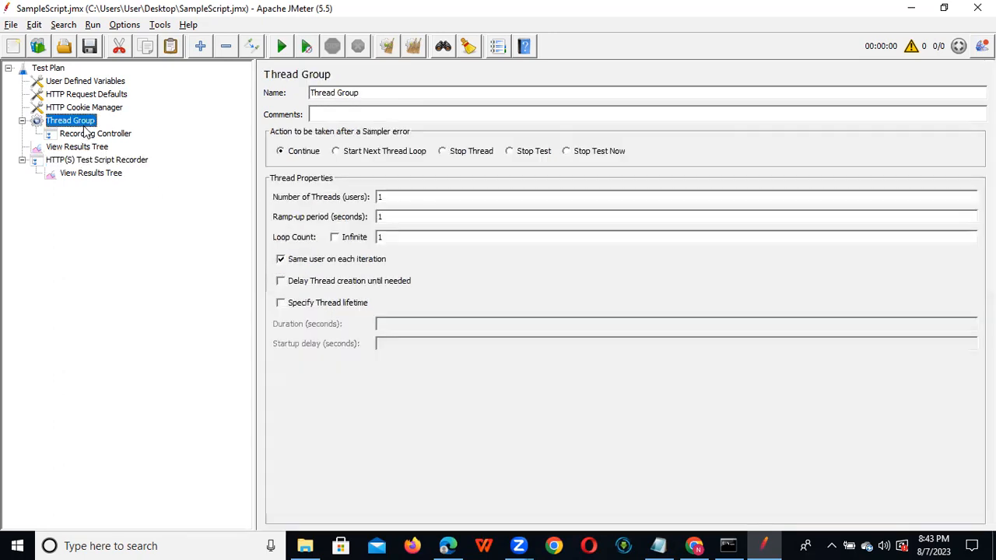
{"action": "left_click", "coordinate": [94, 136]}
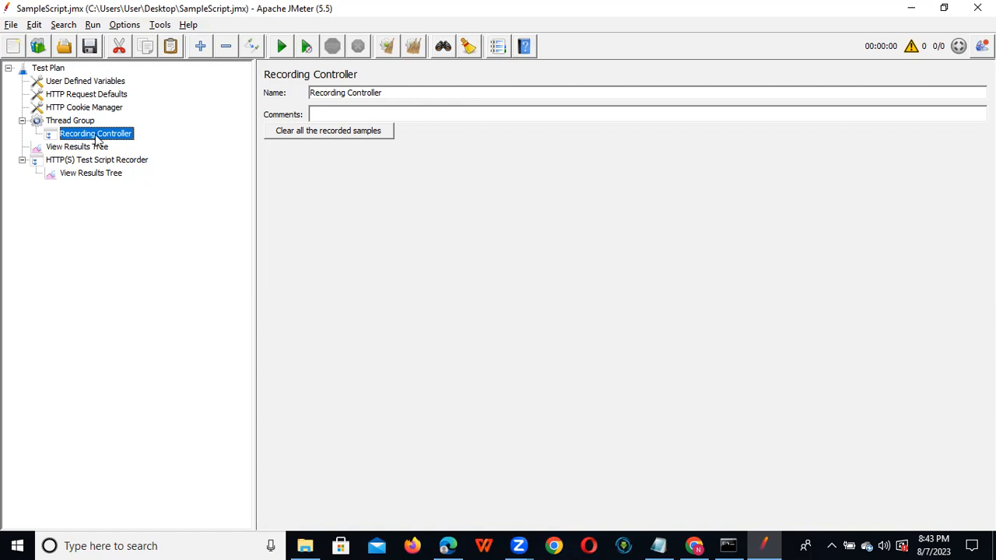
{"action": "left_click", "coordinate": [94, 161]}
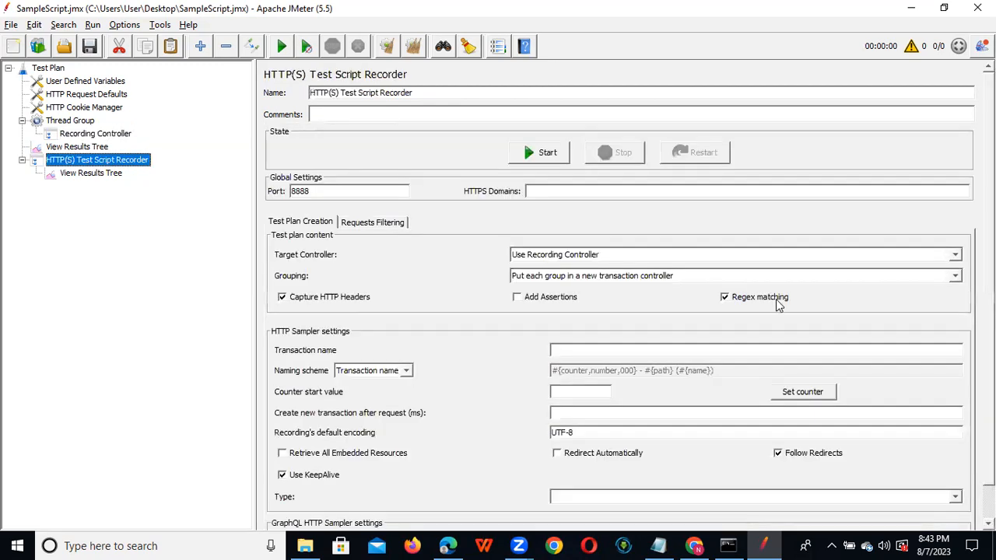
{"action": "left_click", "coordinate": [960, 257]}
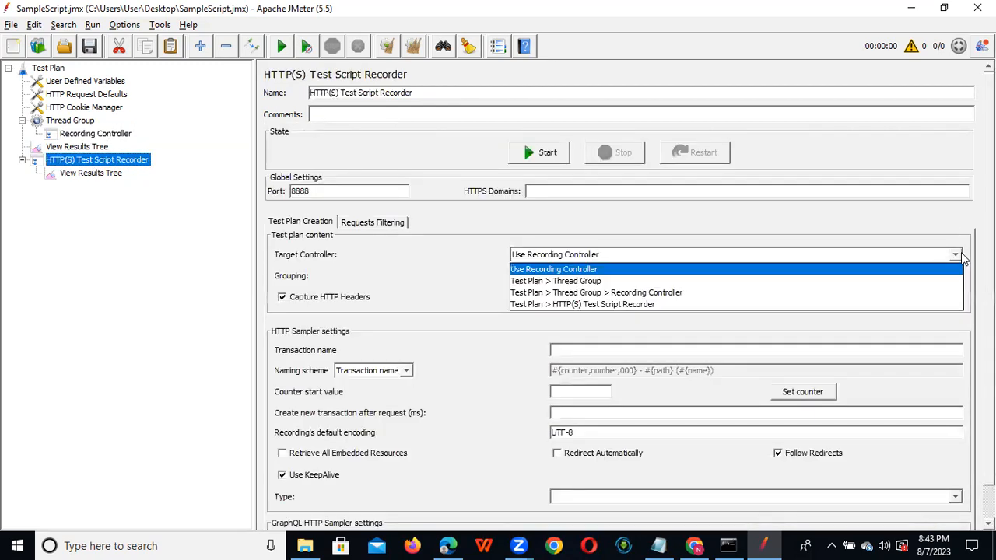
{"action": "left_click", "coordinate": [606, 296]}
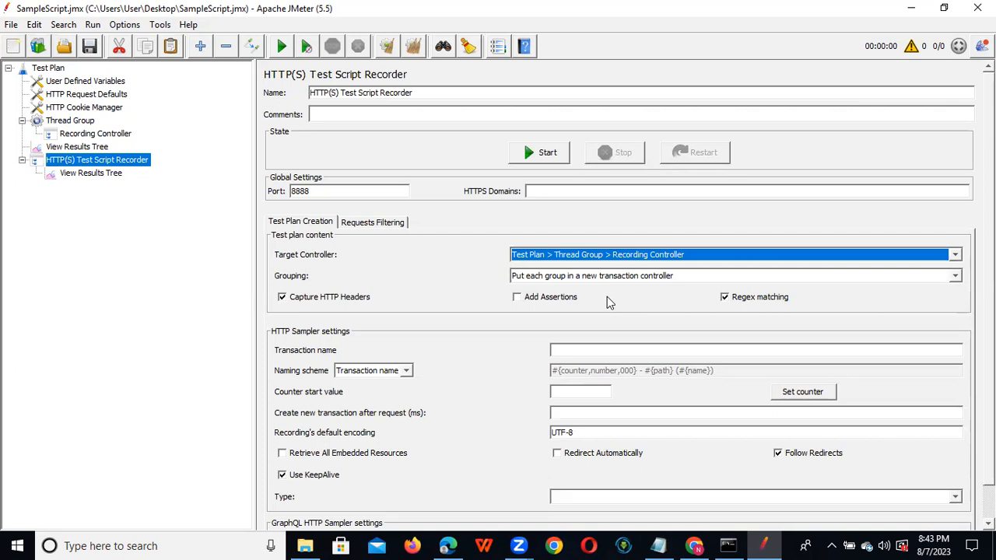
Start the script recorder, accept the root CA certificate notice, and place the Transactions Control window over the JPetStore page in Chrome.
{"action": "left_click", "coordinate": [551, 155]}
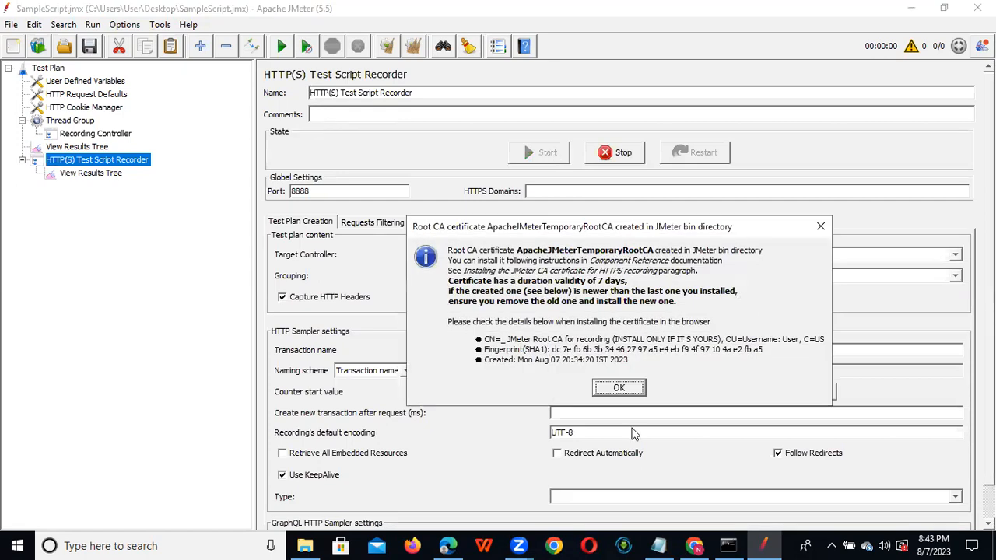
{"action": "left_click", "coordinate": [618, 389]}
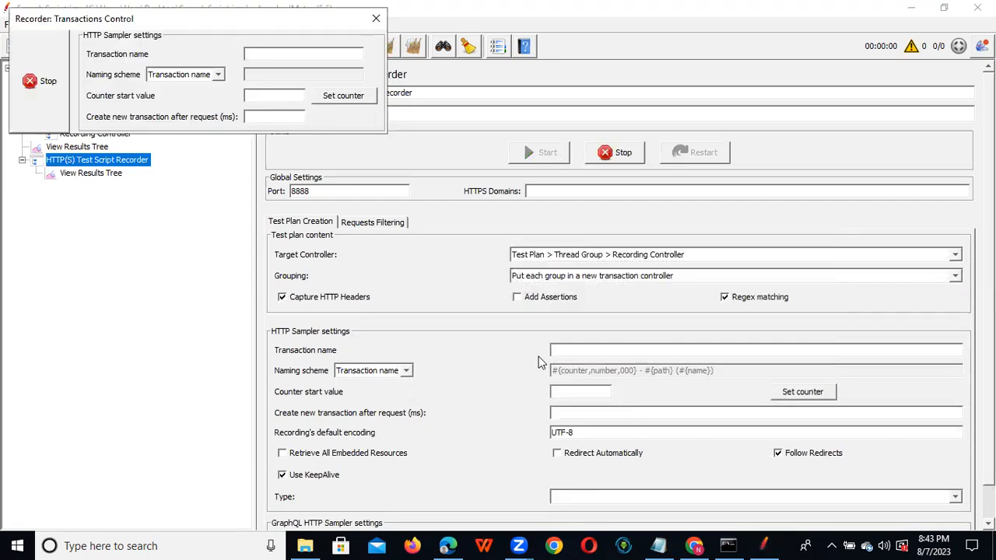
{"action": "left_click", "coordinate": [694, 544]}
{"action": "left_click_drag", "start_coordinate": [207, 24], "coordinate": [640, 93]}
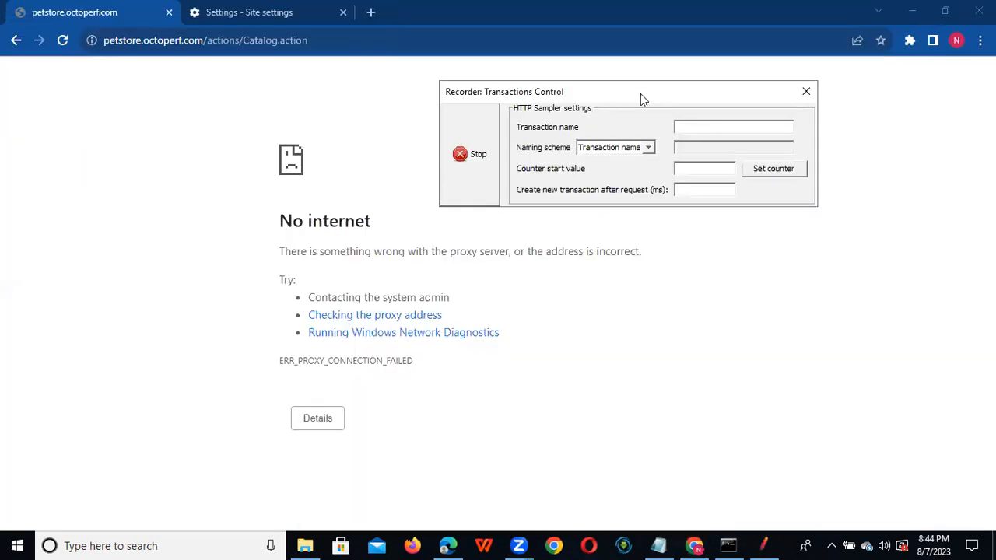
Set the recorder's transaction name to LaunchURL and reload the JPetStore catalog page to record its launch.
{"action": "left_click", "coordinate": [704, 126]}
{"action": "type", "text": "LaunchURL"}
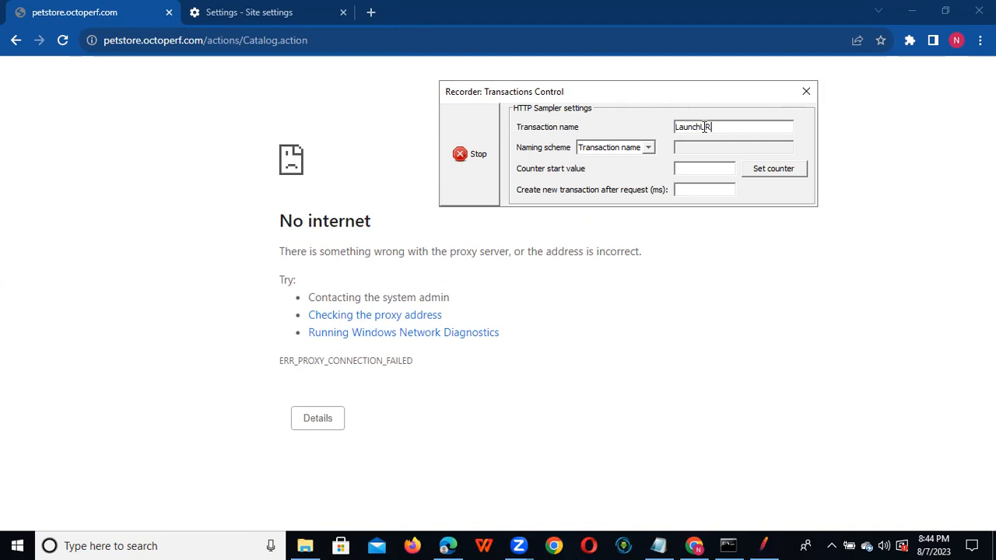
{"action": "left_click", "coordinate": [327, 43]}
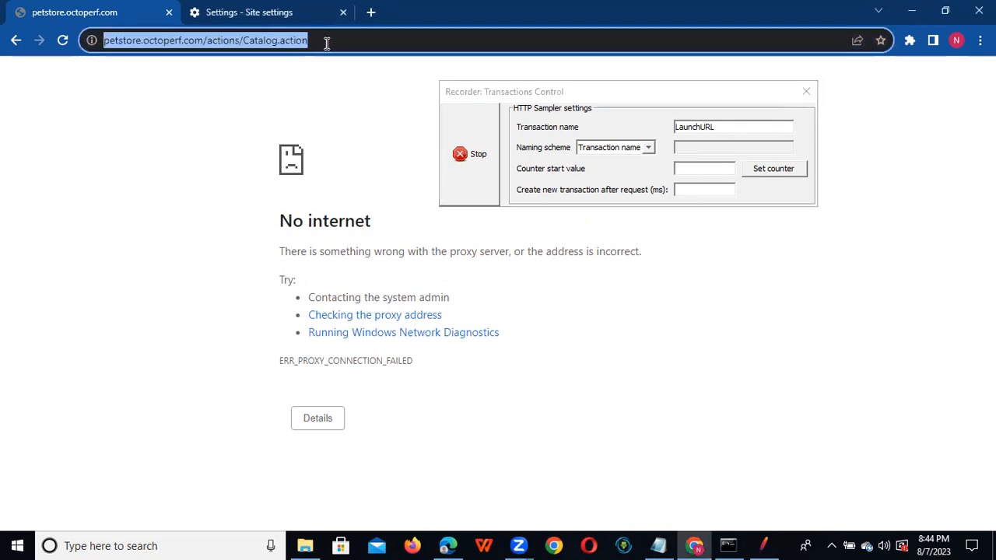
{"action": "key", "text": "Return"}
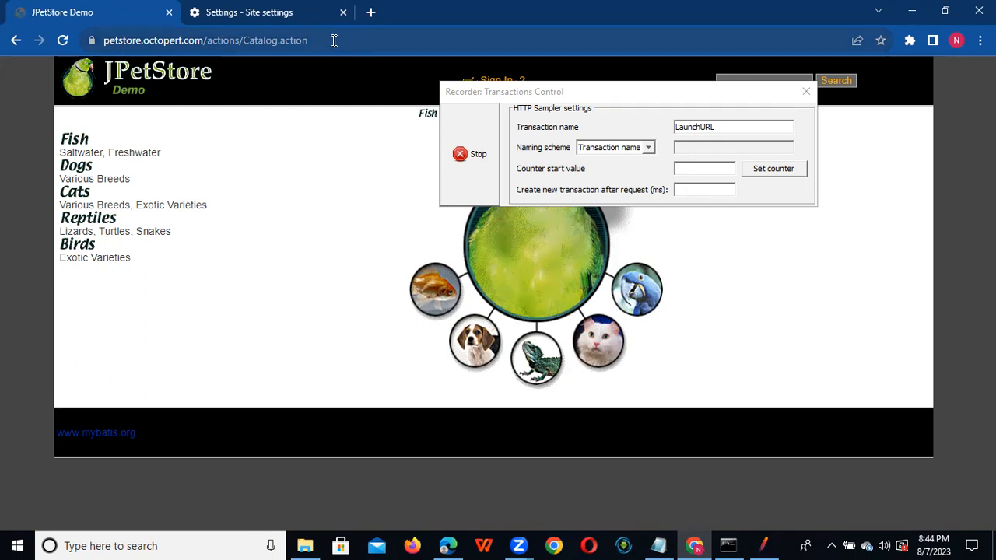
Move the Transactions Control window off the site header, change the transaction name to Login, and open the JPetStore sign-in page.
{"action": "left_click", "coordinate": [651, 109]}
{"action": "left_click_drag", "start_coordinate": [650, 109], "coordinate": [679, 213]}
{"action": "left_click_drag", "start_coordinate": [766, 231], "coordinate": [584, 237]}
{"action": "type", "text": "Login"}
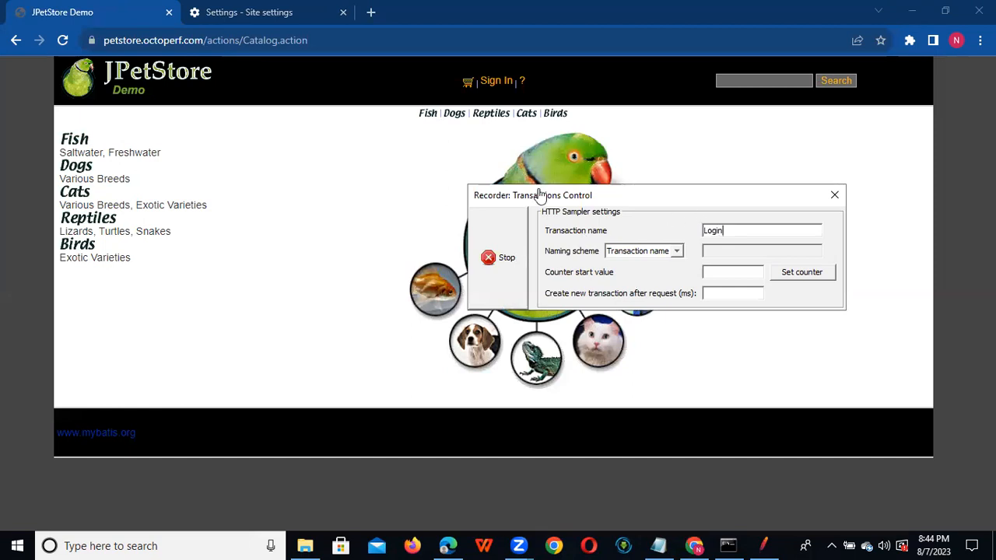
{"action": "left_click", "coordinate": [486, 81]}
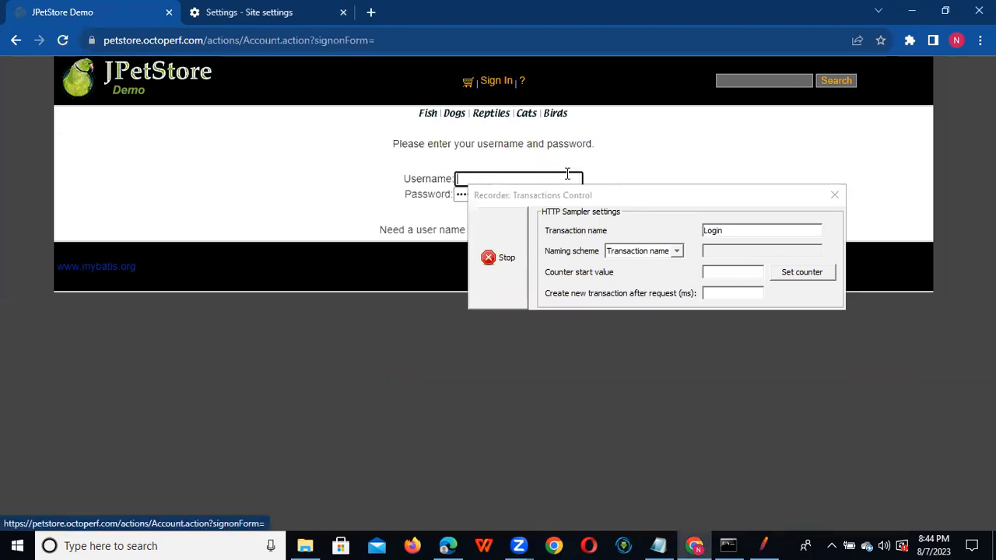
Move the Transactions Control window clear of the sign-in form and log in to JPetStore with the username and account password.
{"action": "left_click_drag", "start_coordinate": [627, 195], "coordinate": [668, 328]}
{"action": "left_click", "coordinate": [497, 180]}
{"action": "left_click", "coordinate": [497, 179]}
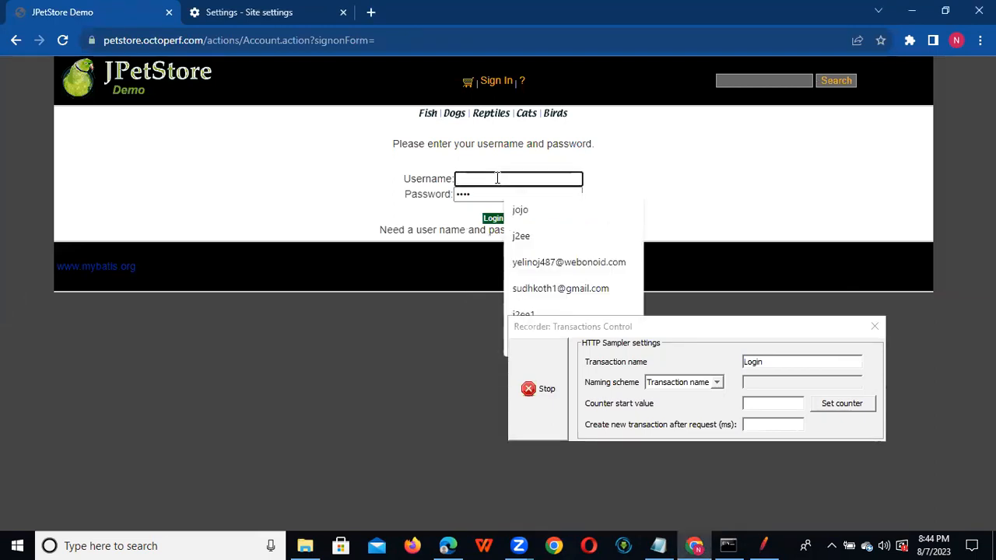
{"action": "type", "text": "j2ee"}
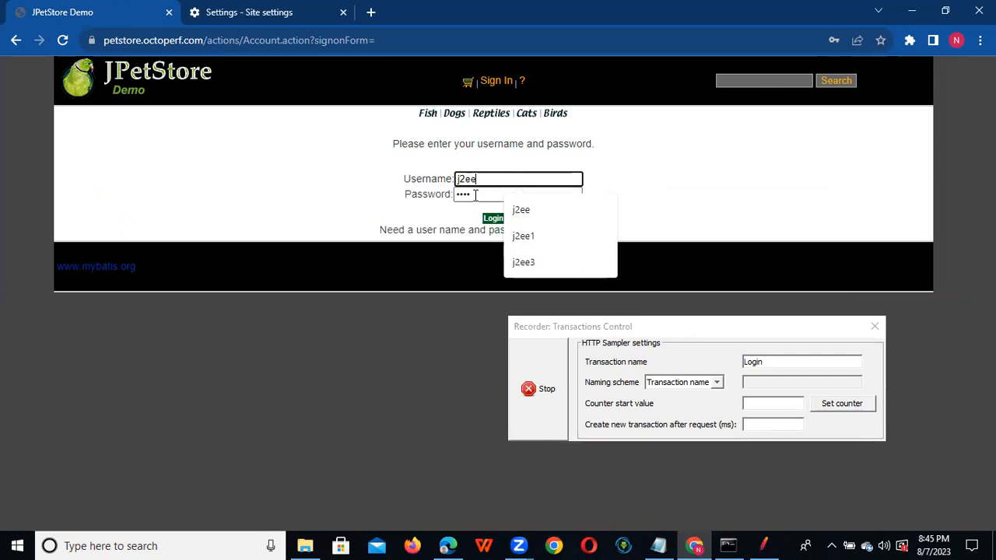
{"action": "key", "text": "Tab"}
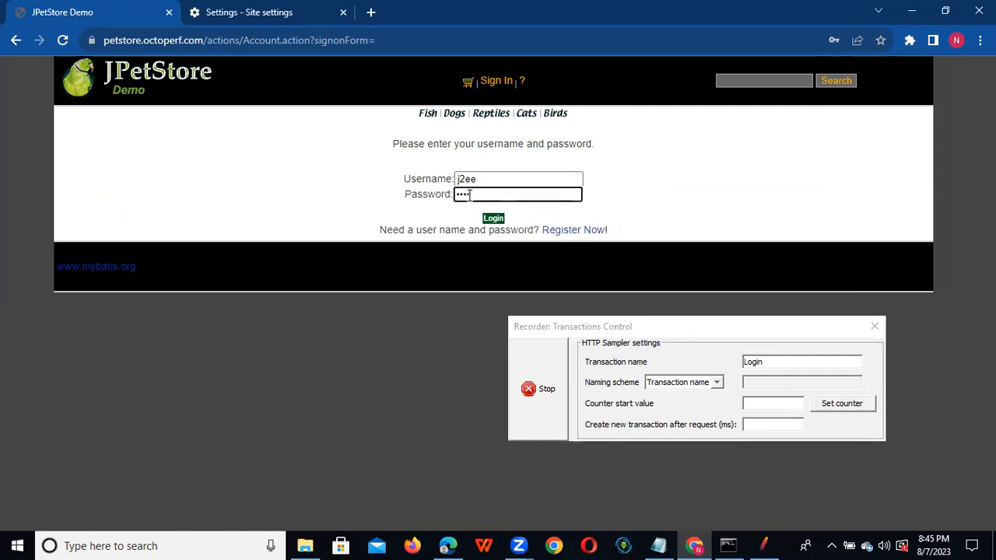
{"action": "type", "text": "j2ee"}
{"action": "left_click", "coordinate": [492, 220]}
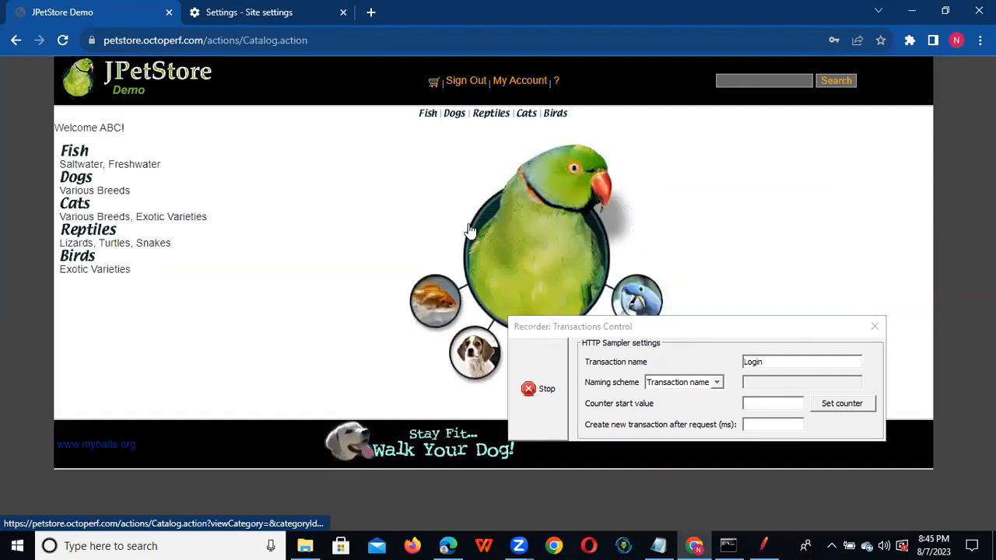
Record the JPetStore sign-out under the transaction name Logout and stop the recorder.
{"action": "left_click", "coordinate": [781, 361]}
{"action": "key", "text": "ctrl+a"}
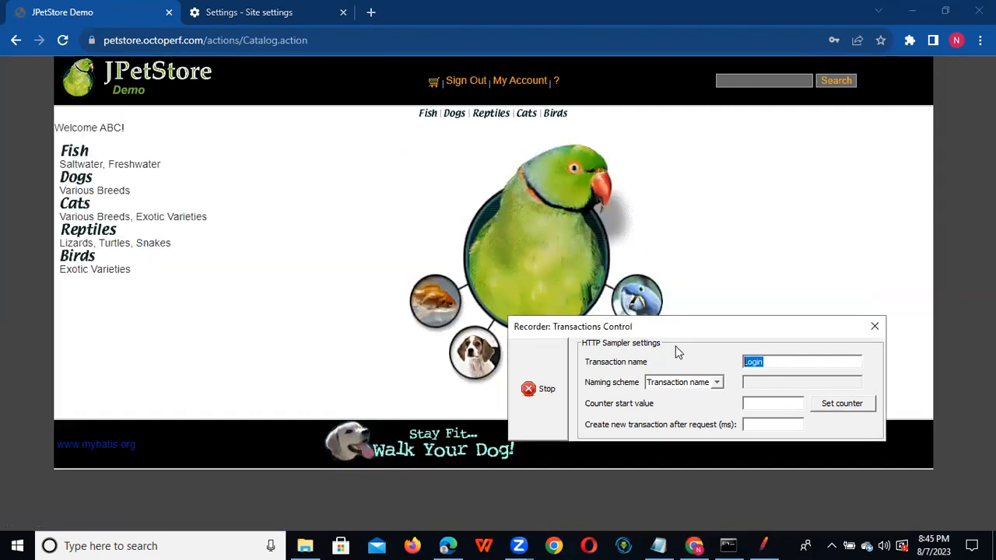
{"action": "type", "text": "Logout"}
{"action": "left_click", "coordinate": [465, 81]}
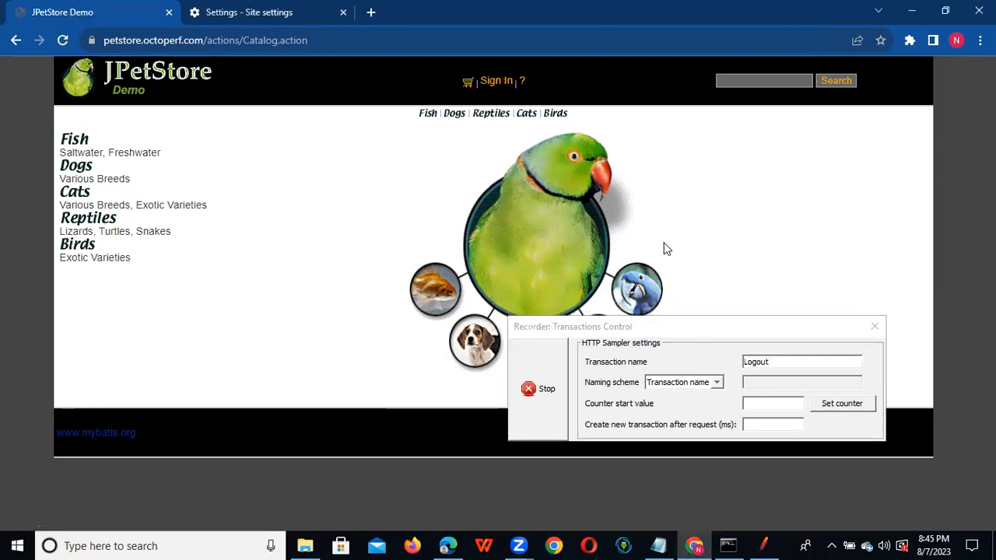
{"action": "left_click", "coordinate": [535, 401]}
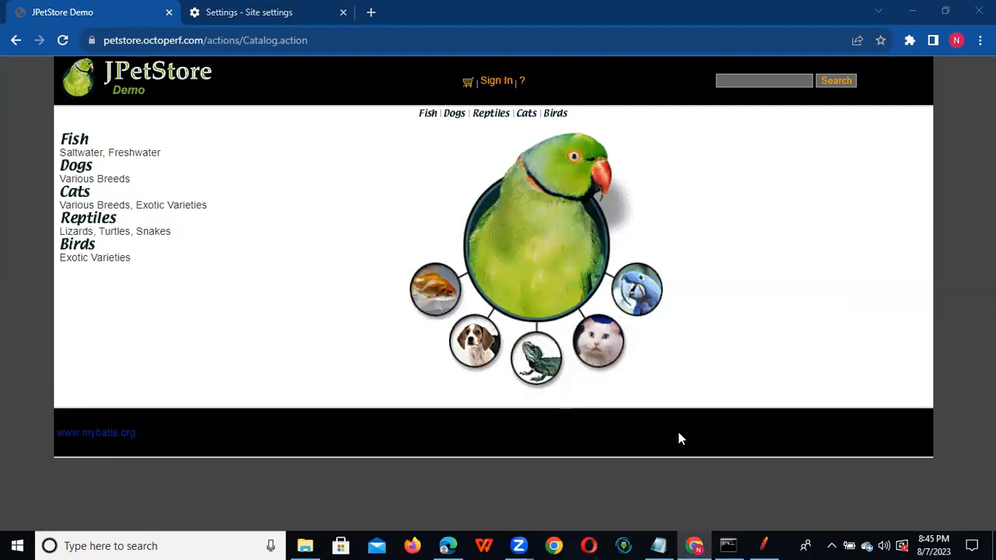
Switch to JMeter and examine the recorded LaunchURL, Login and Logout transaction controllers under the Recording Controller.
{"action": "left_click", "coordinate": [763, 545]}
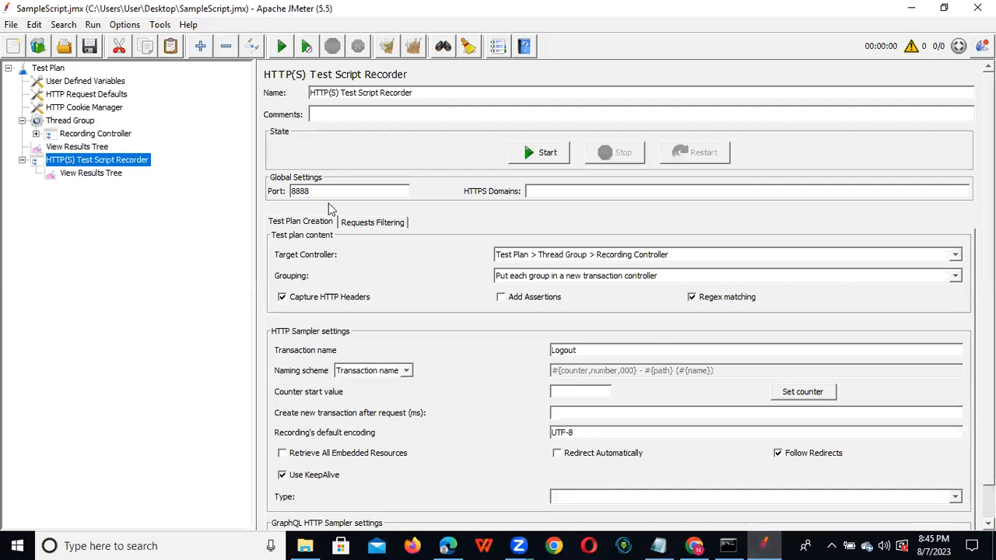
{"action": "left_click", "coordinate": [36, 133]}
{"action": "left_click", "coordinate": [91, 148]}
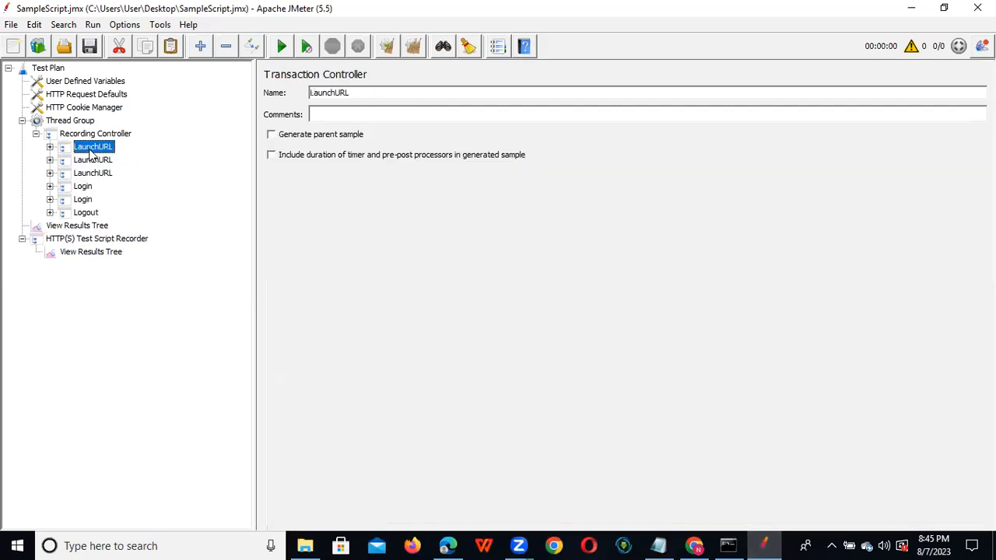
{"action": "left_click", "coordinate": [87, 186]}
{"action": "left_click", "coordinate": [88, 213]}
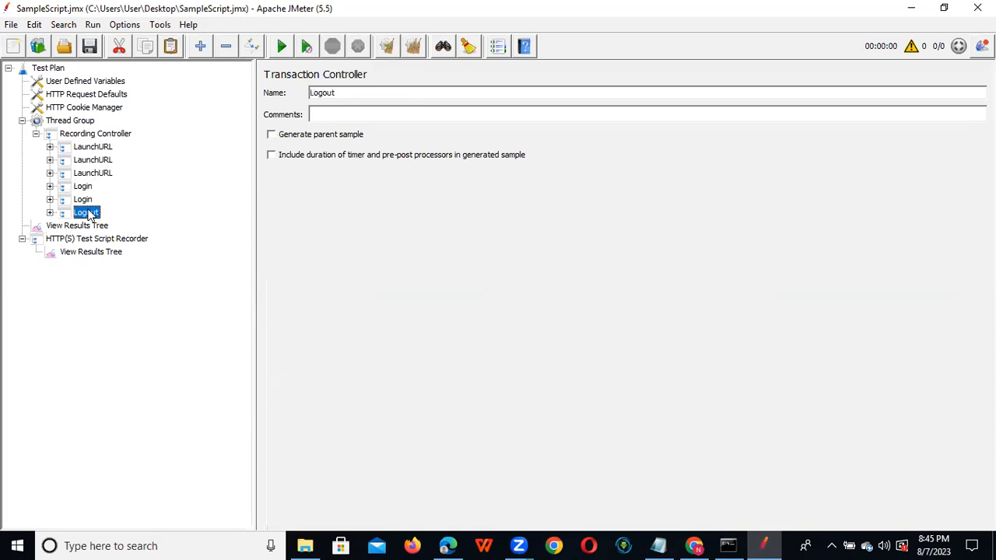